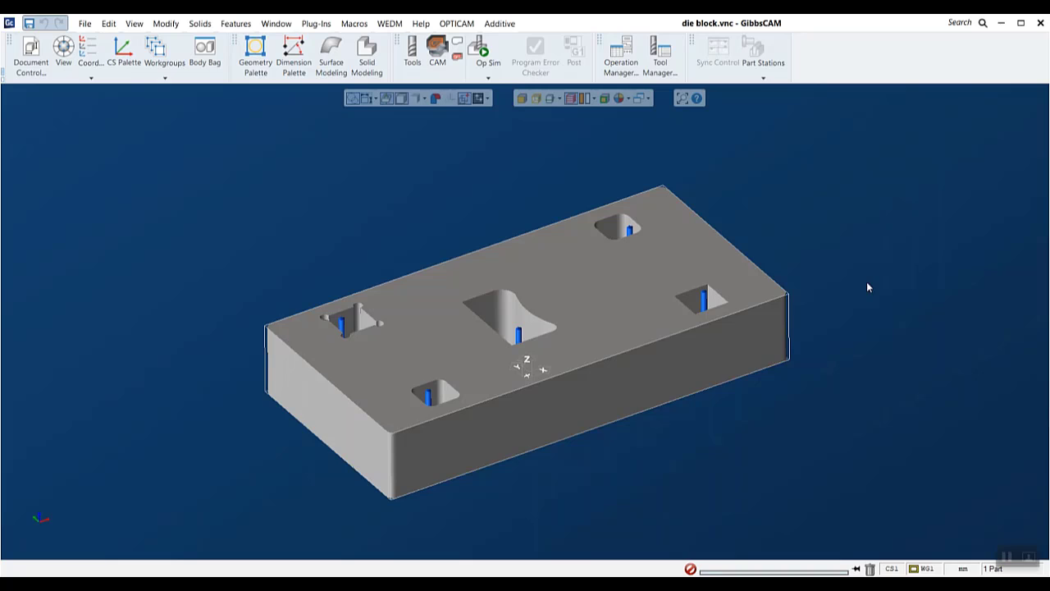
Check the installed plug-ins for the OptiCAM EDM entry and close the list without changes
click(456, 23)
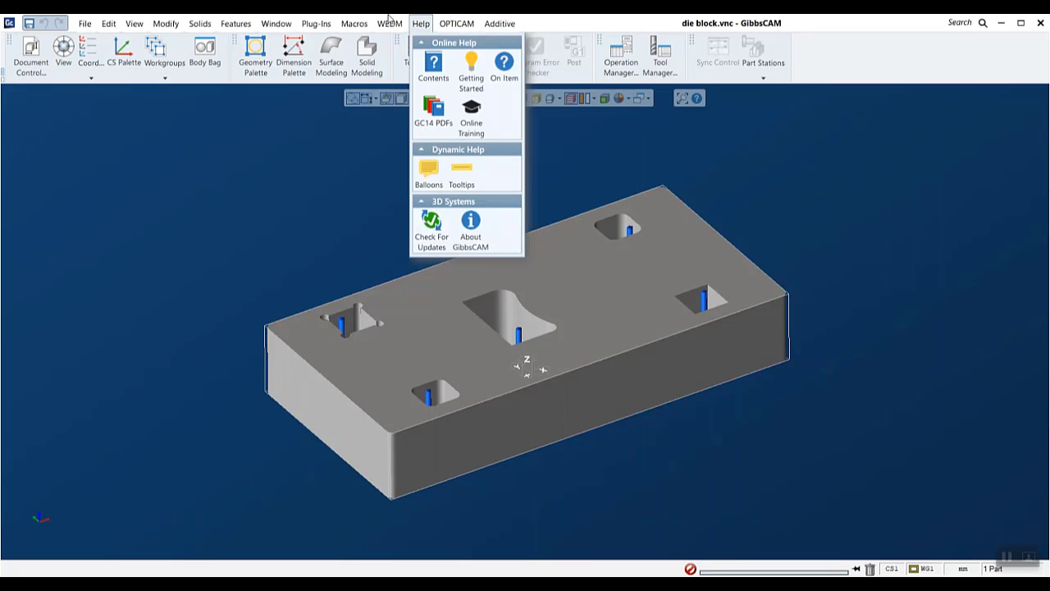
mouse_move(389, 23)
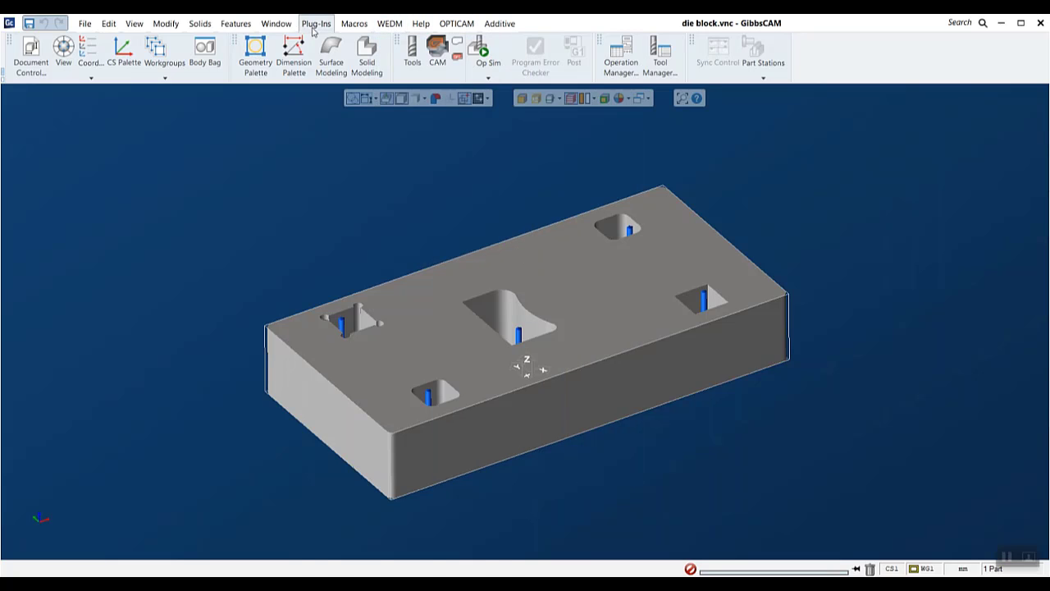
mouse_move(498, 25)
mouse_move(457, 25)
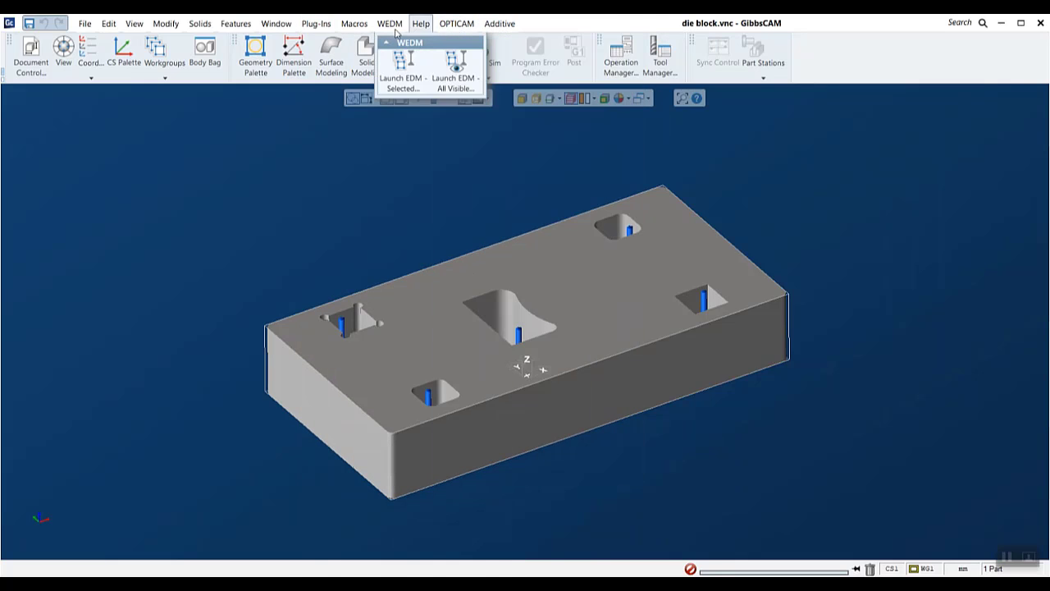
mouse_move(316, 25)
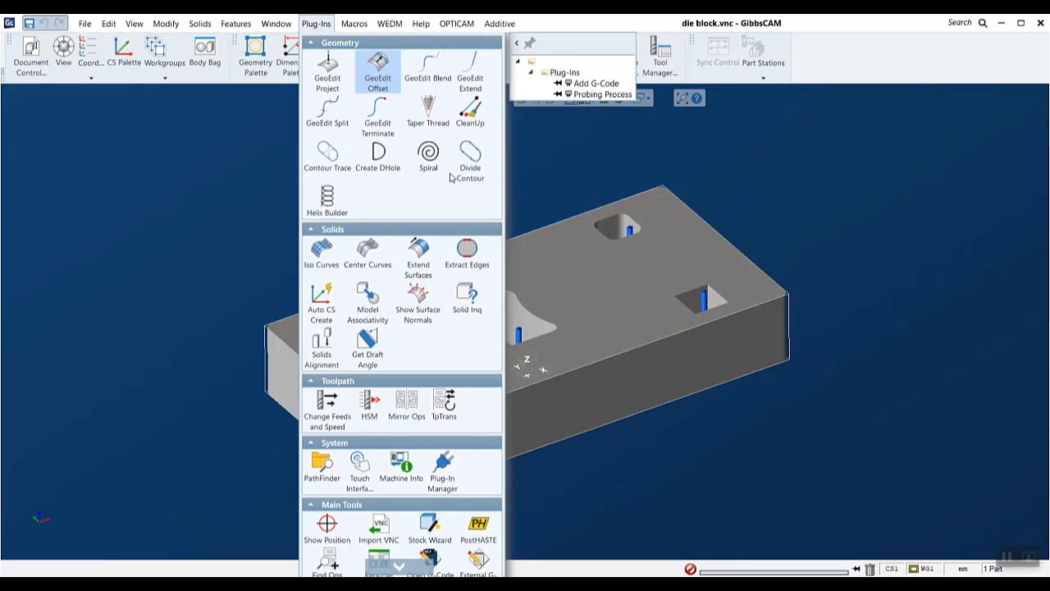
click(454, 476)
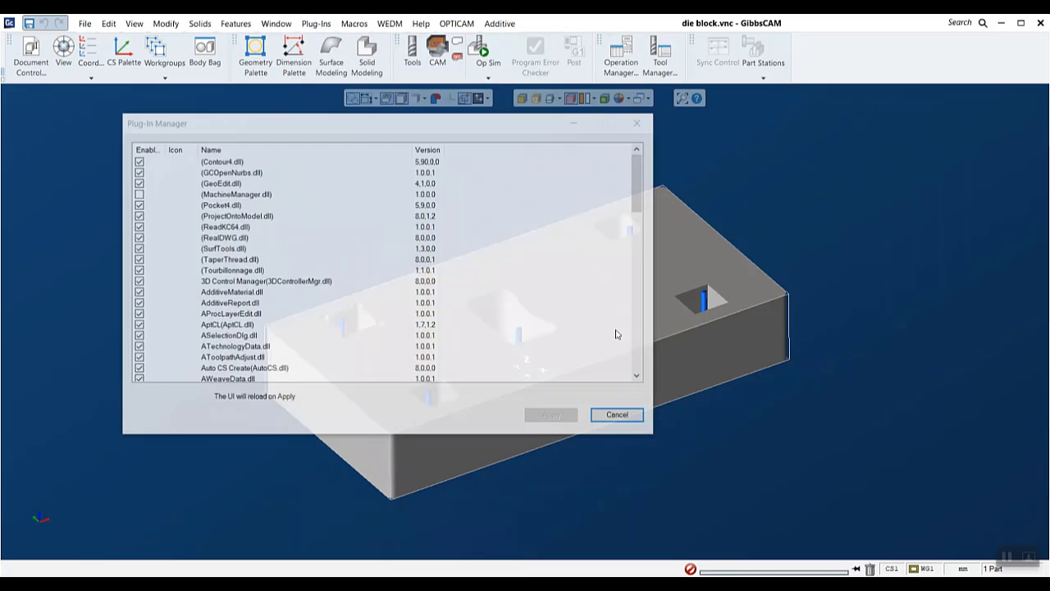
scroll(308, 230, down, 10)
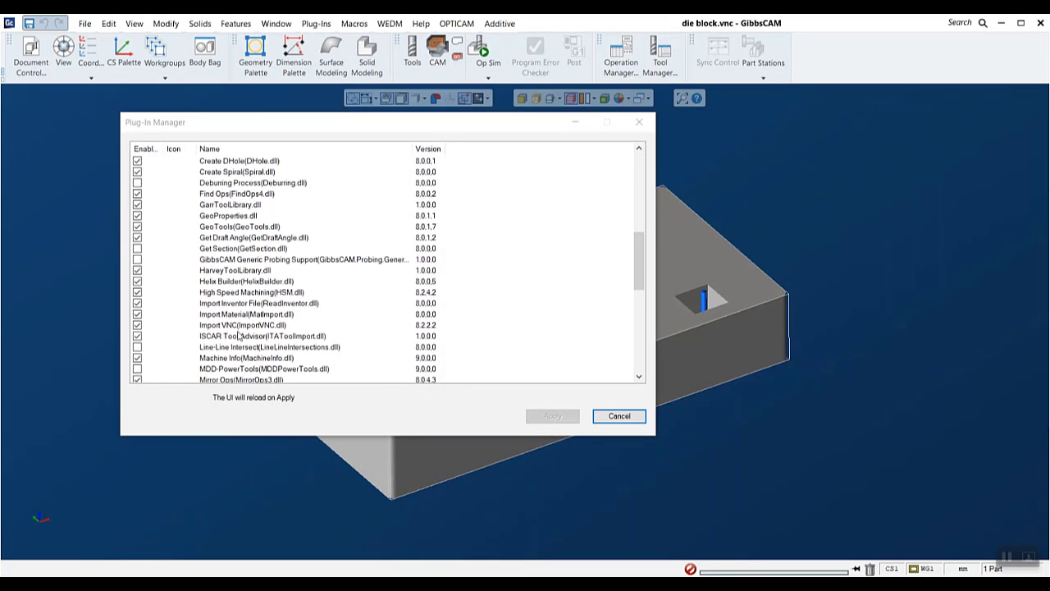
scroll(198, 289, down, 4)
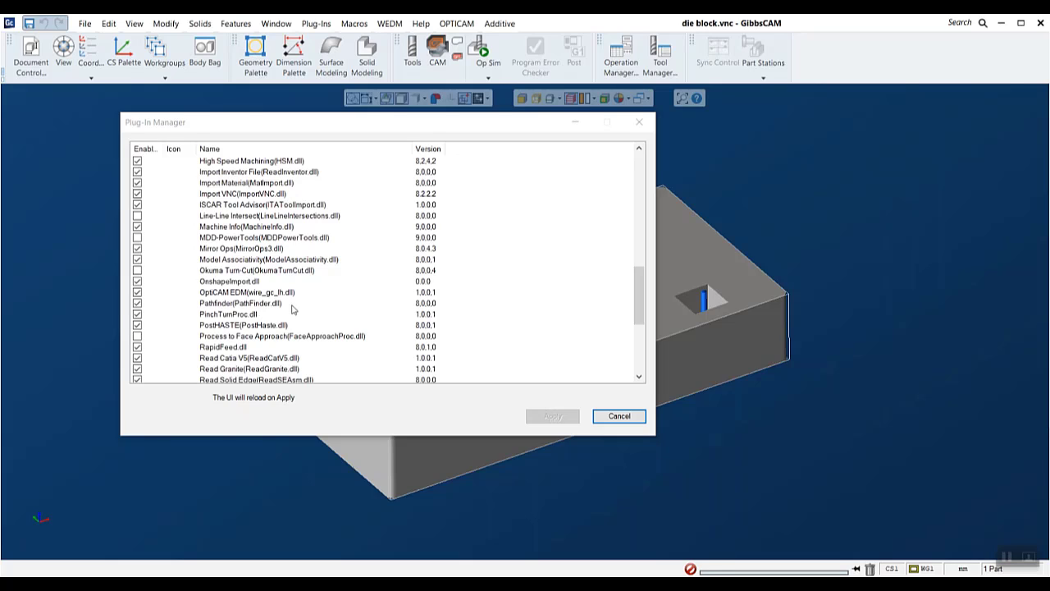
click(620, 417)
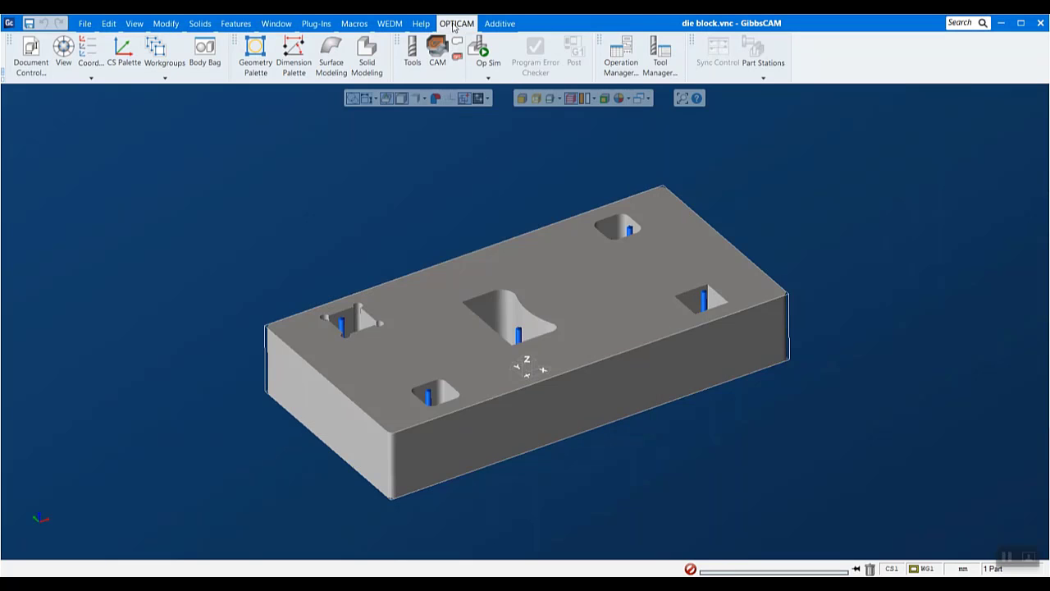
Set the die block document's machine to Vertical Wire EDM
click(456, 24)
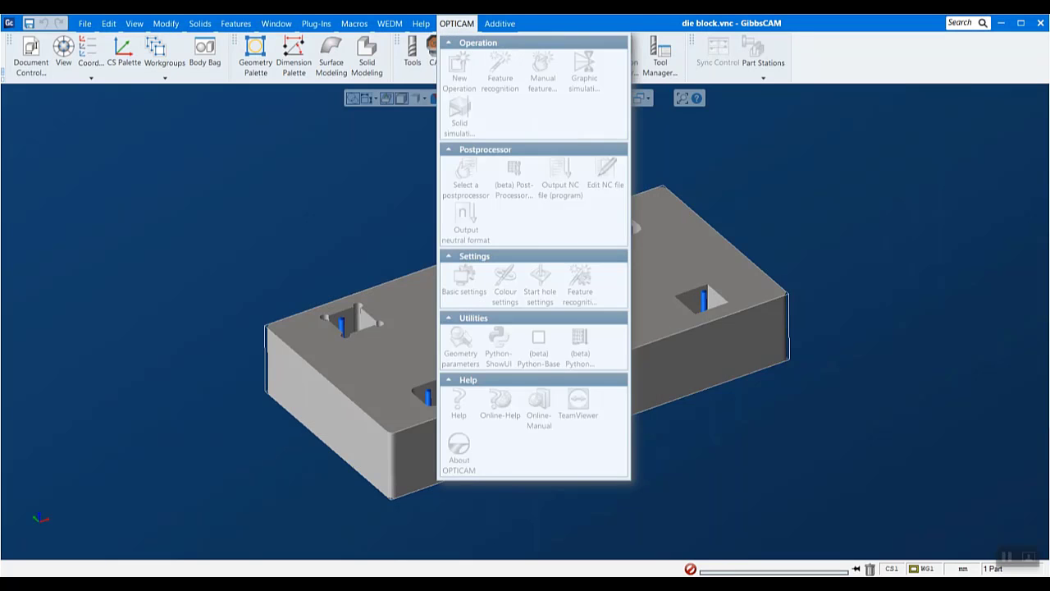
click(859, 298)
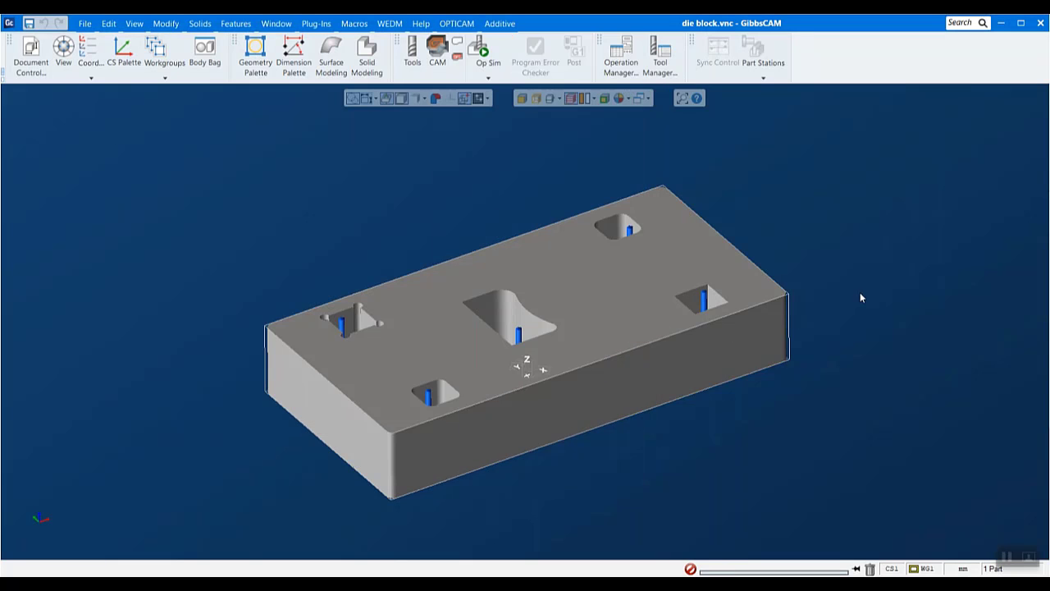
click(30, 57)
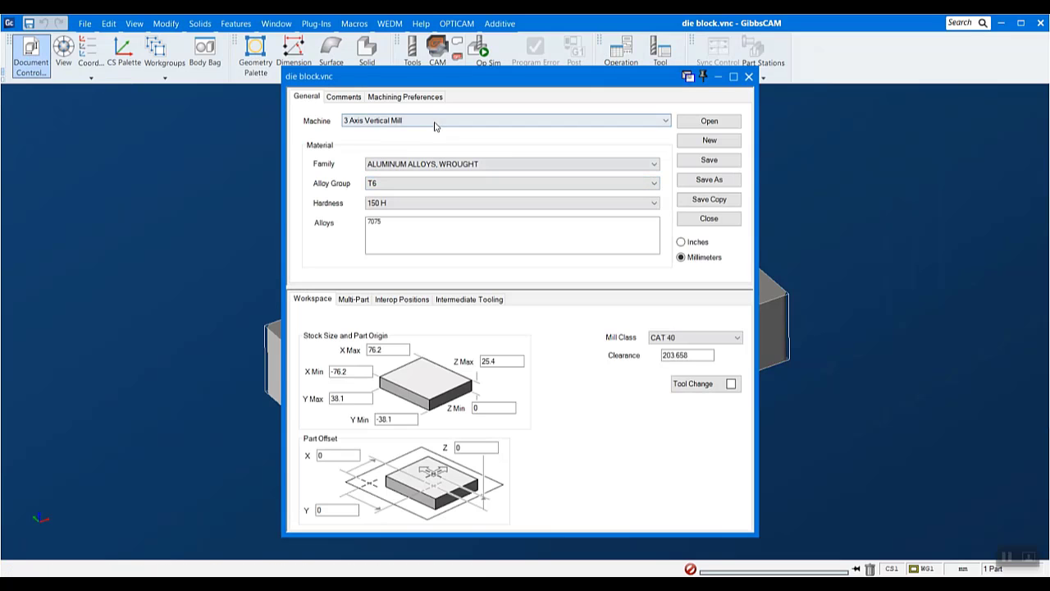
click(552, 120)
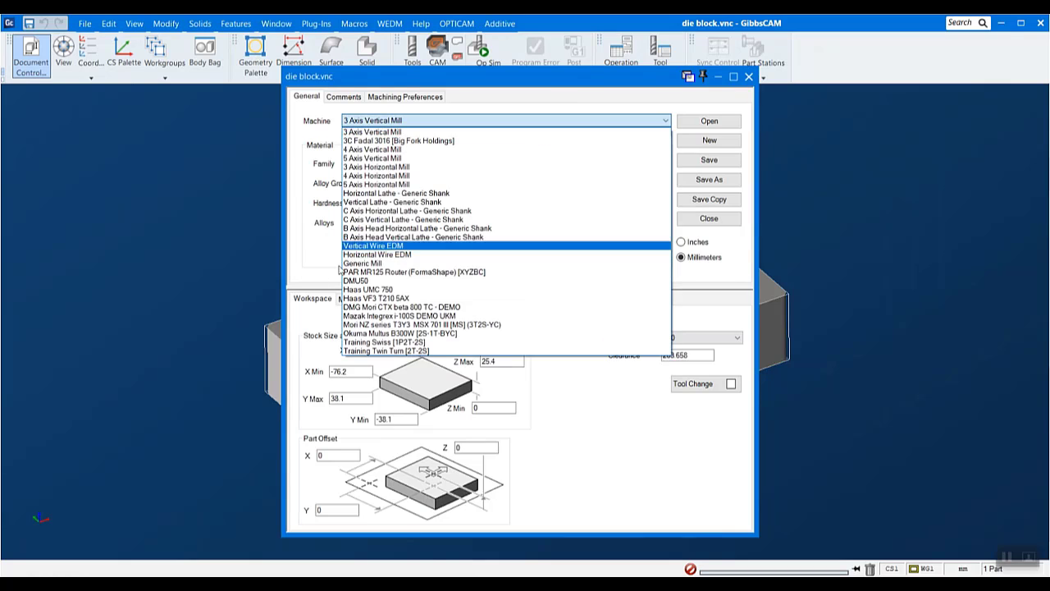
click(415, 246)
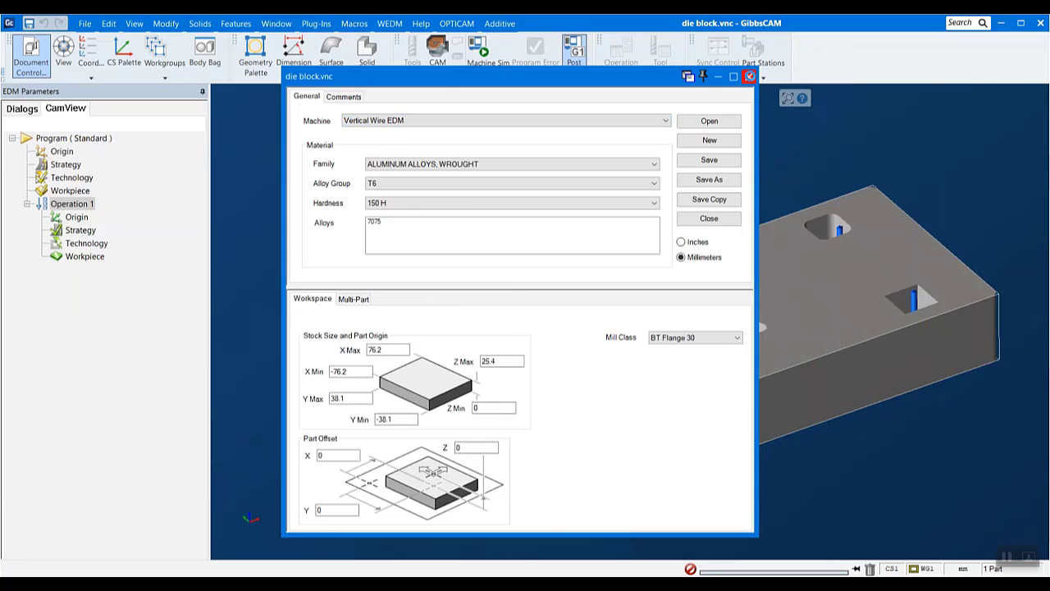
click(749, 76)
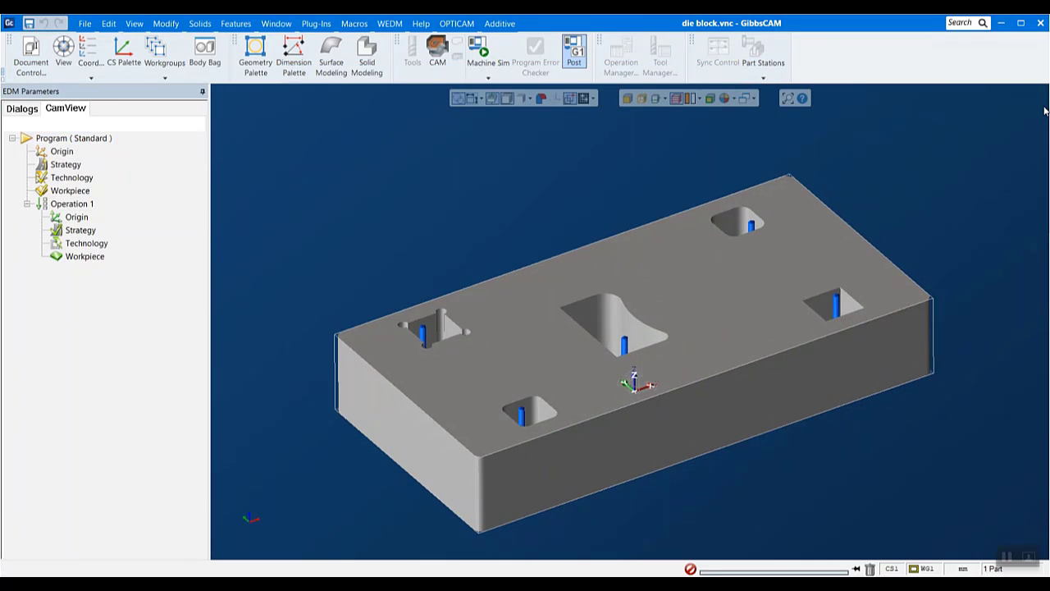
Run automatic feature recognition on the die block body for external and internal features
click(451, 27)
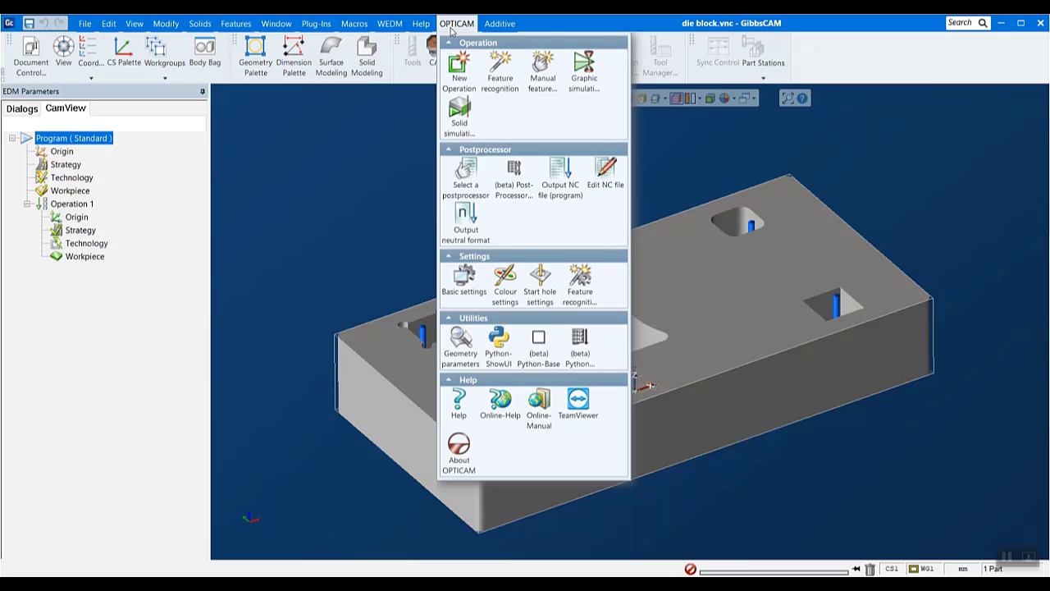
click(502, 68)
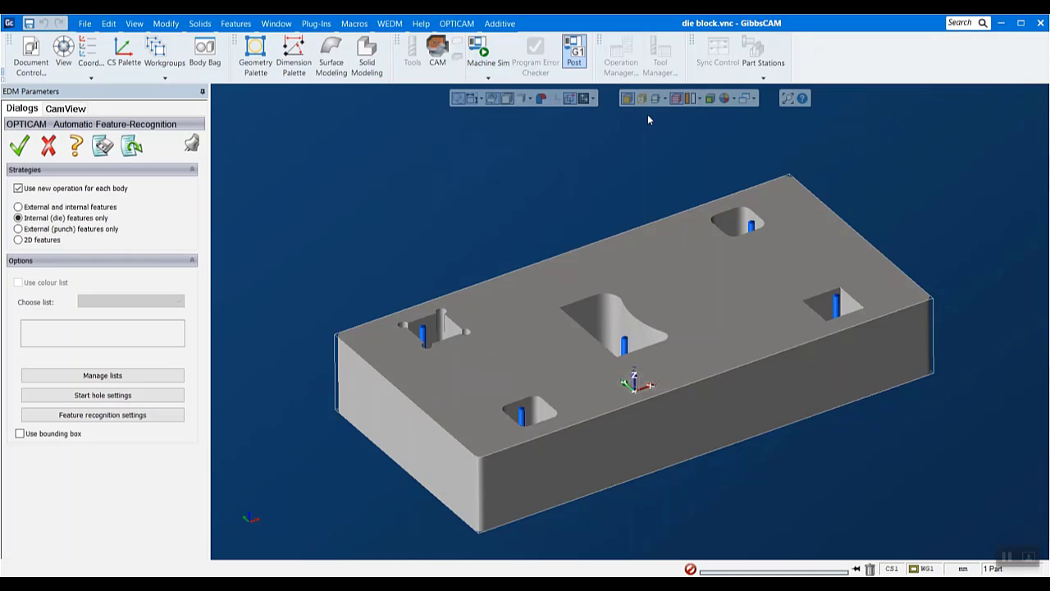
click(683, 313)
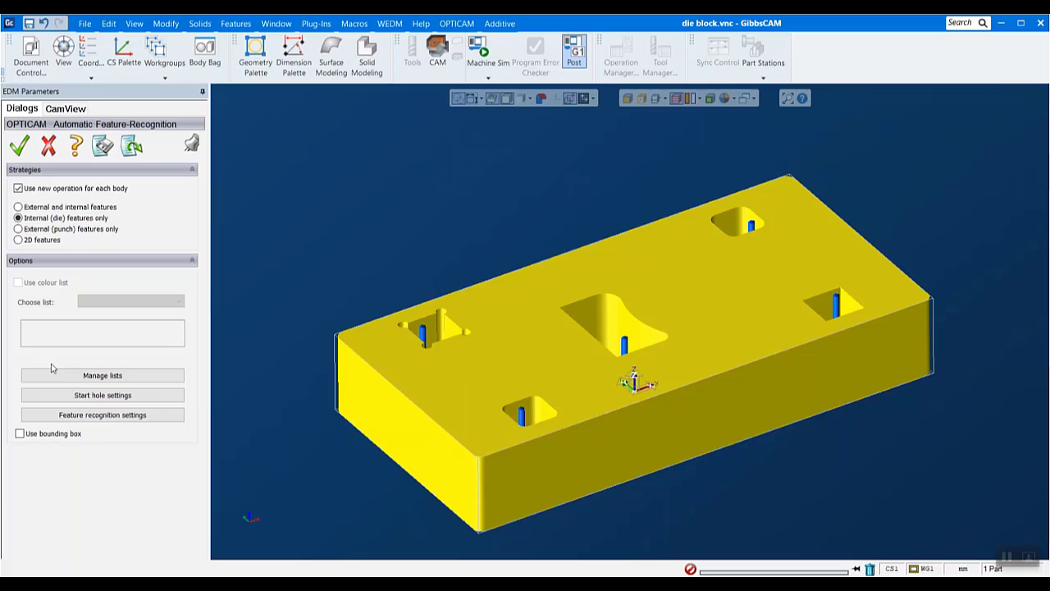
click(39, 208)
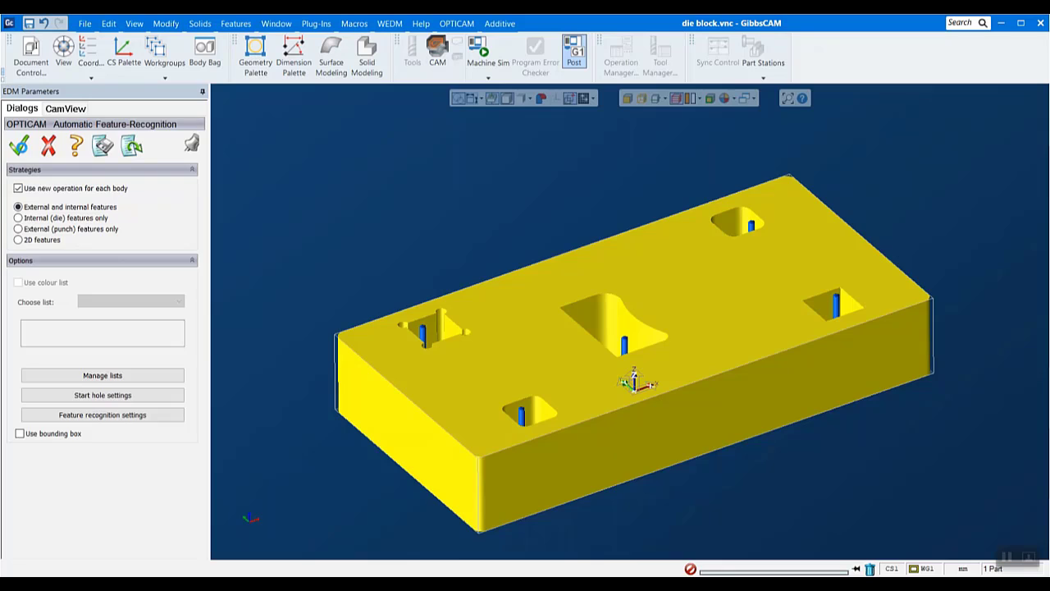
click(19, 145)
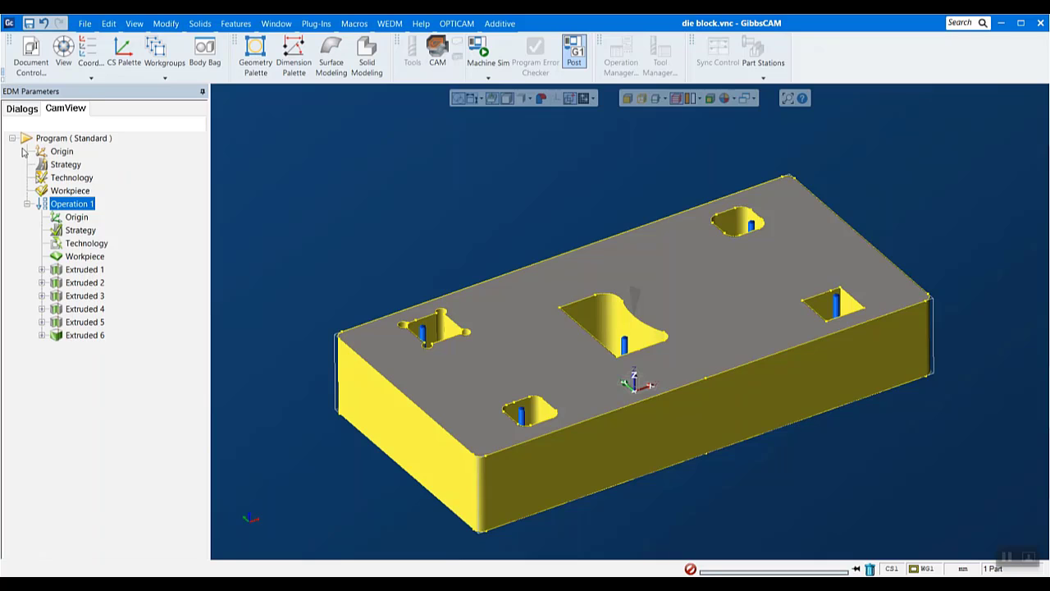
Open the solid simulation of Operation 1 and inspect the start hole inside the pocket with corner reliefs
right_click(85, 202)
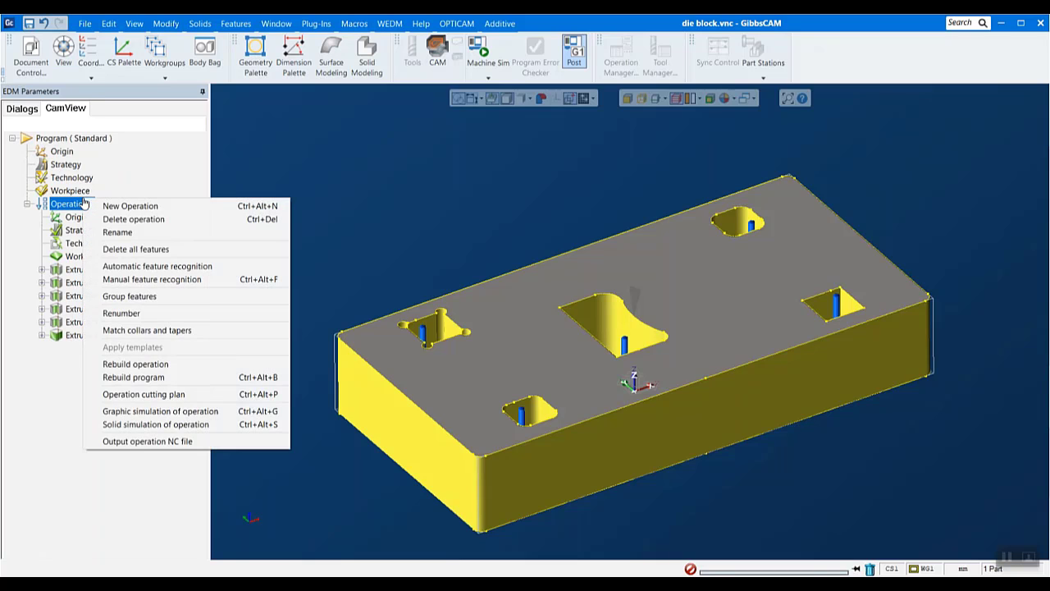
click(164, 424)
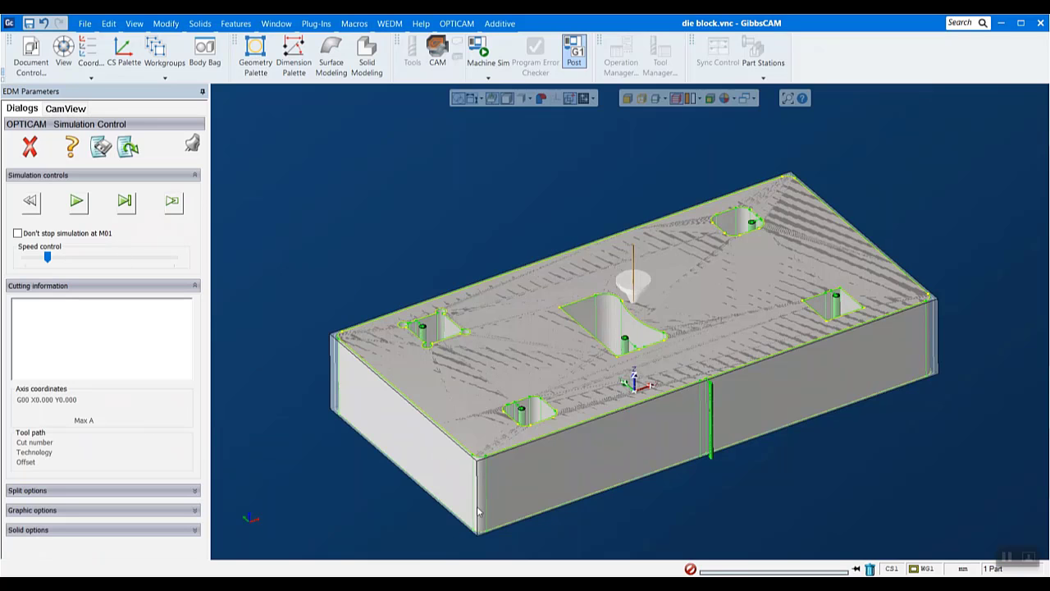
middle_drag(478, 512, 367, 373)
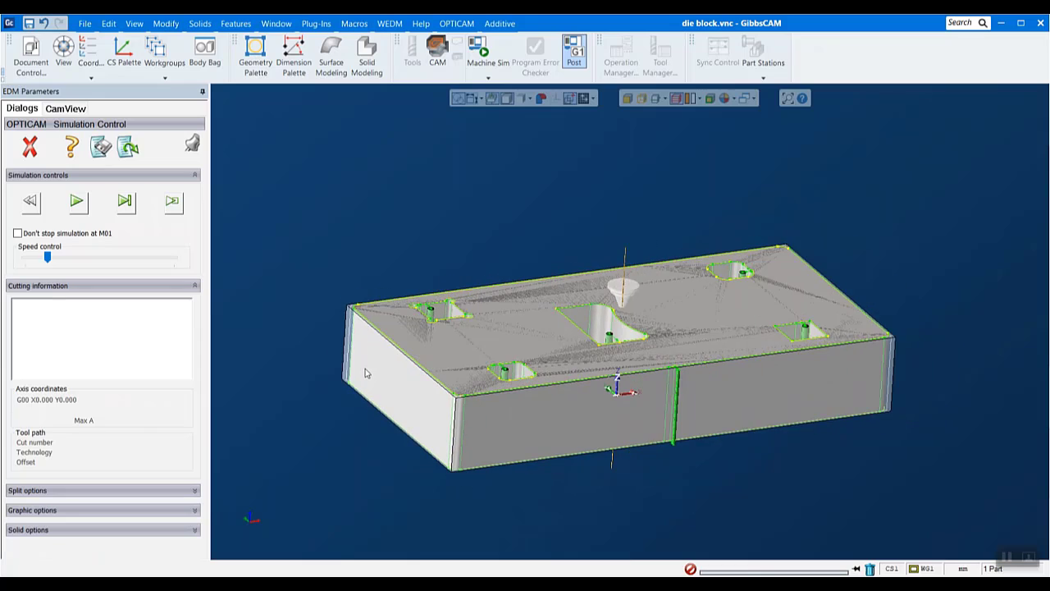
middle_drag(547, 204, 550, 242)
scroll(550, 241, down, 1)
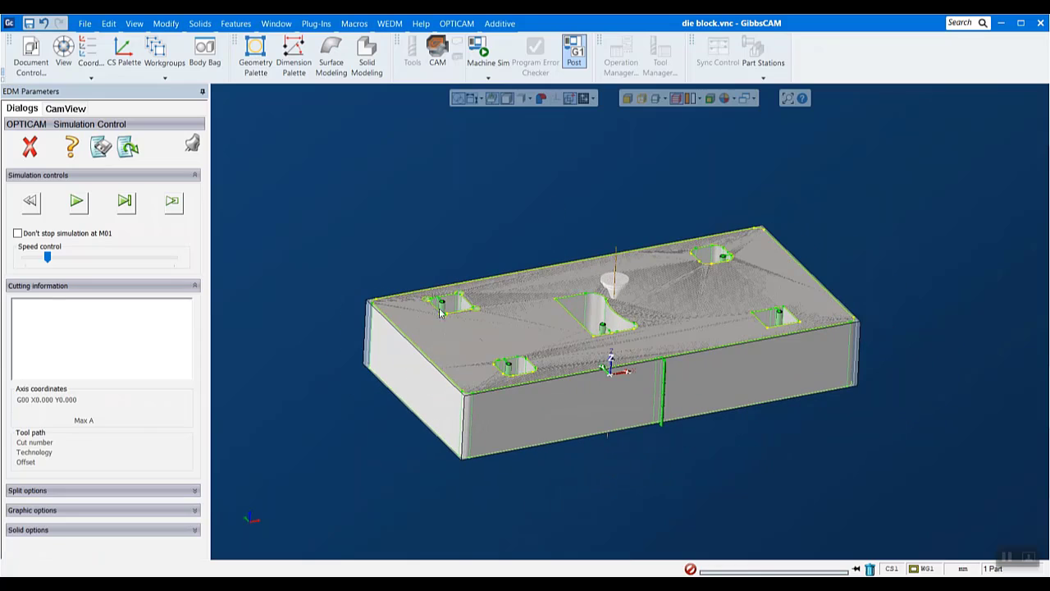
scroll(443, 310, up, 8)
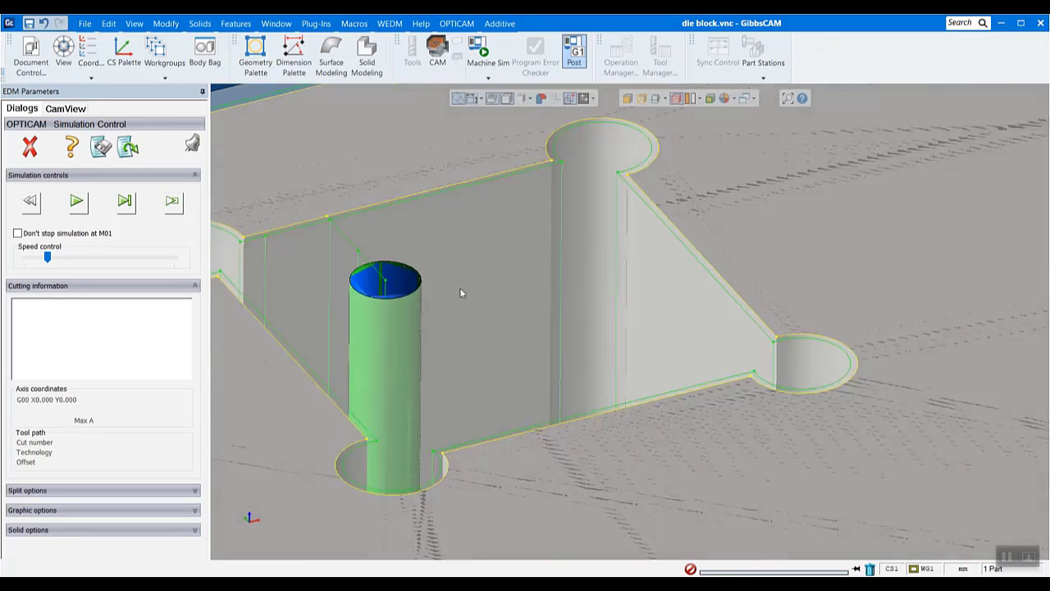
scroll(460, 293, down, 10)
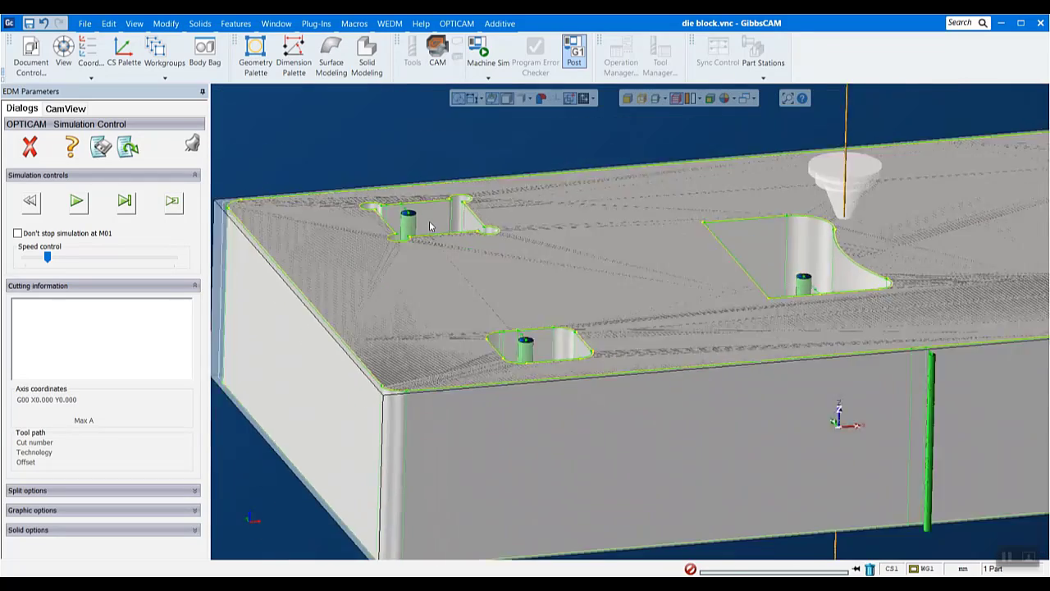
scroll(430, 226, down, 4)
scroll(464, 230, up, 1)
middle_drag(911, 163, 917, 204)
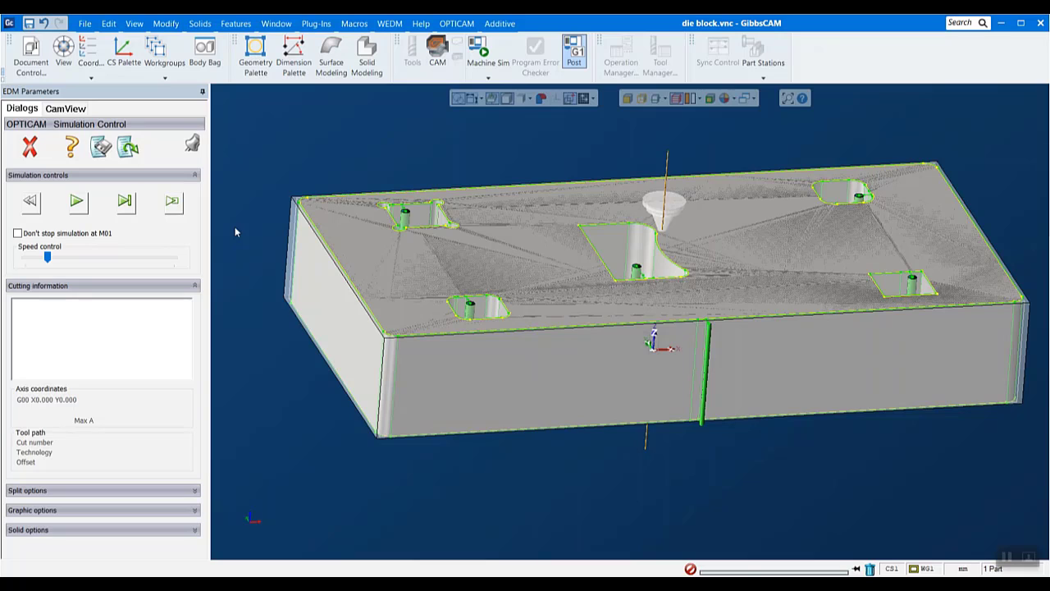
Play the solid simulation and increase its speed slightly while the corner-relief pocket is cut
click(77, 202)
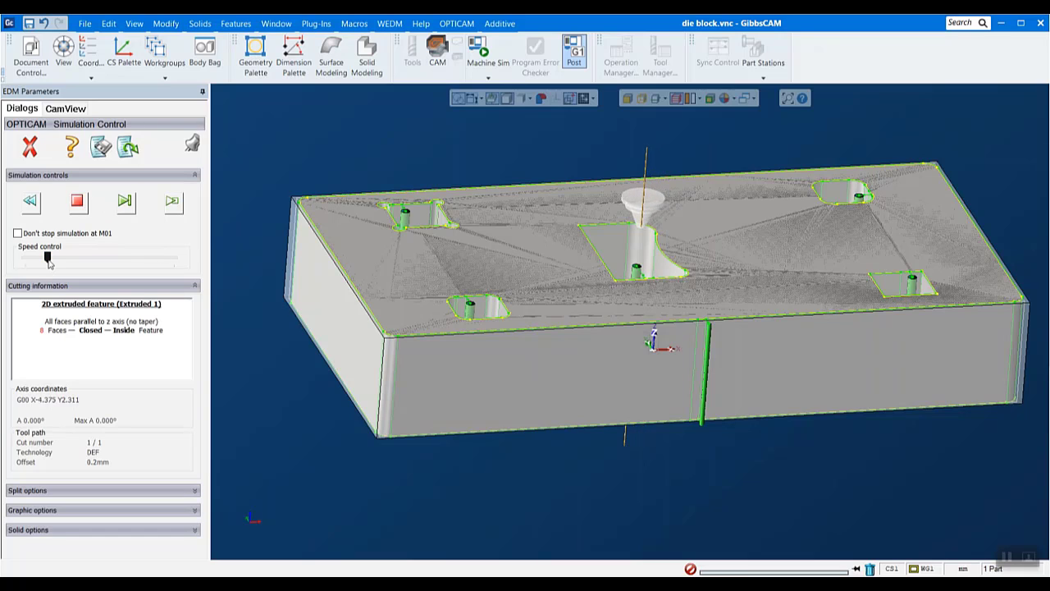
mouse_move(50, 259)
mouse_down()
mouse_move(63, 260)
mouse_move(54, 259)
mouse_up()
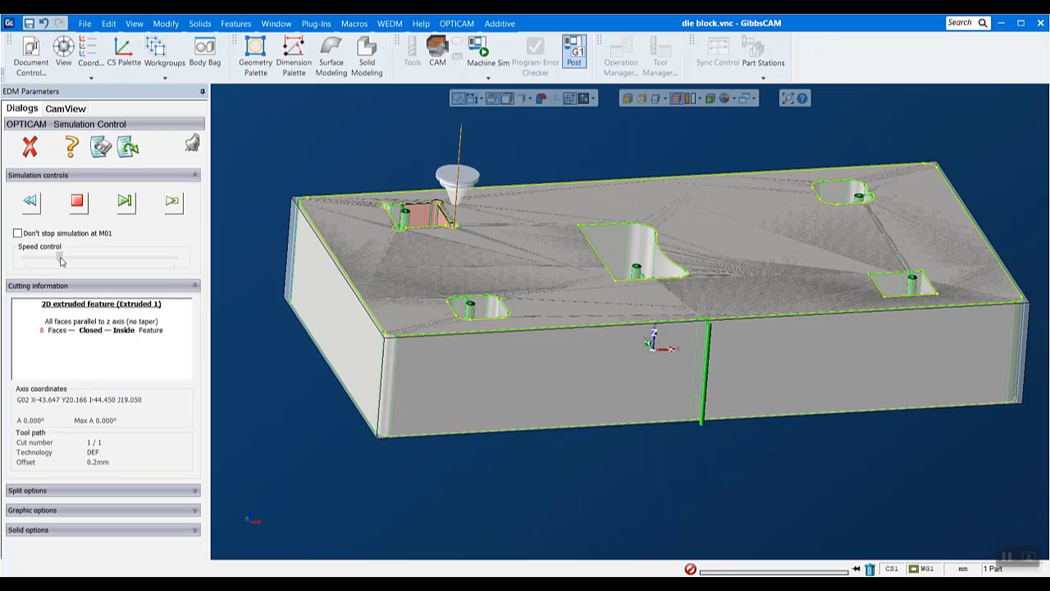
drag(54, 258, 64, 259)
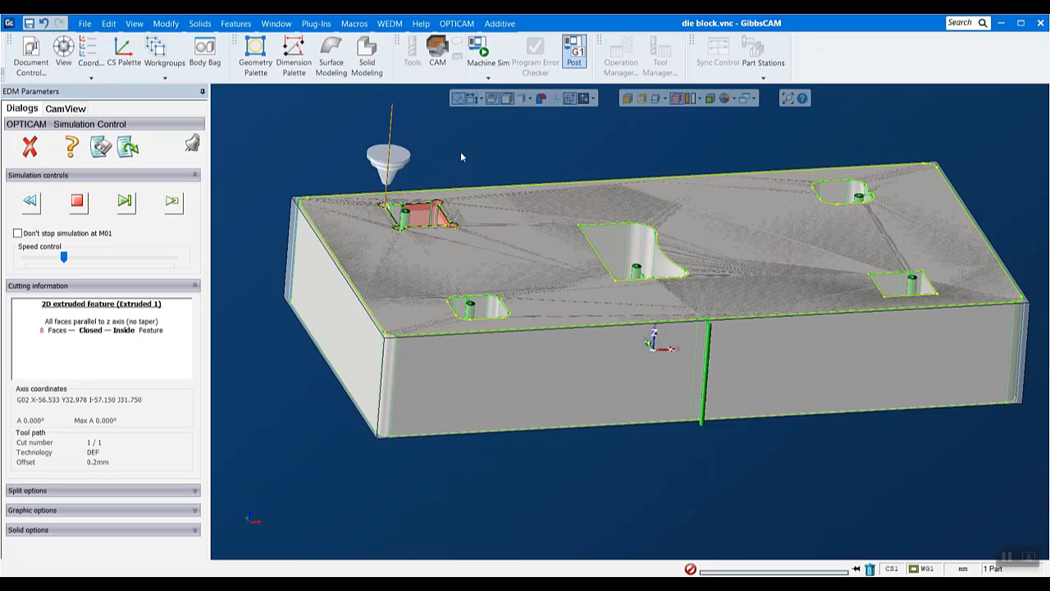
scroll(470, 146, up, 3)
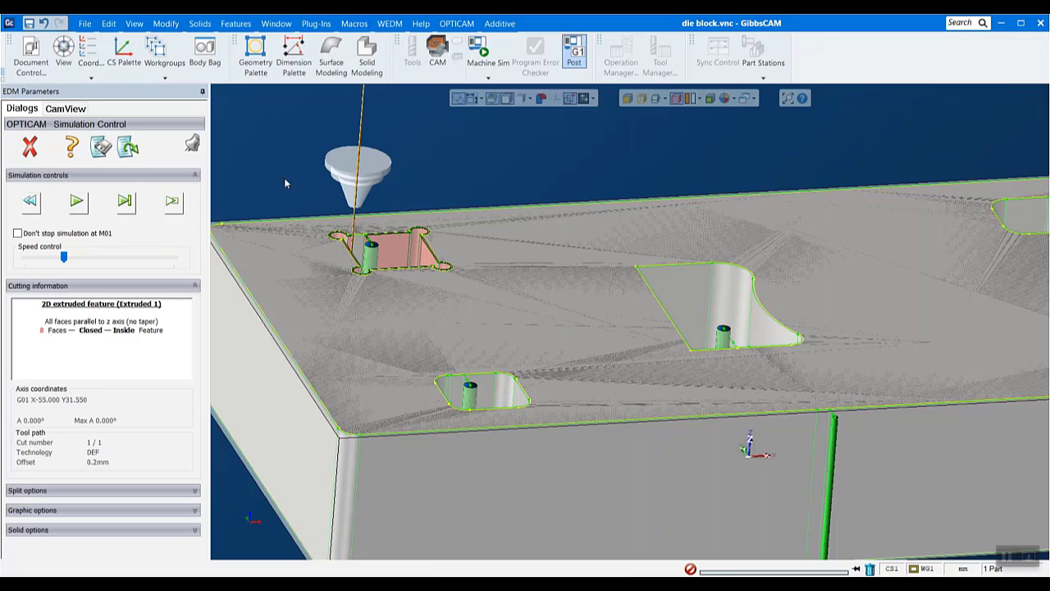
Resume the simulation, remove the red slug from the corner-relief pocket and continue cutting
click(75, 210)
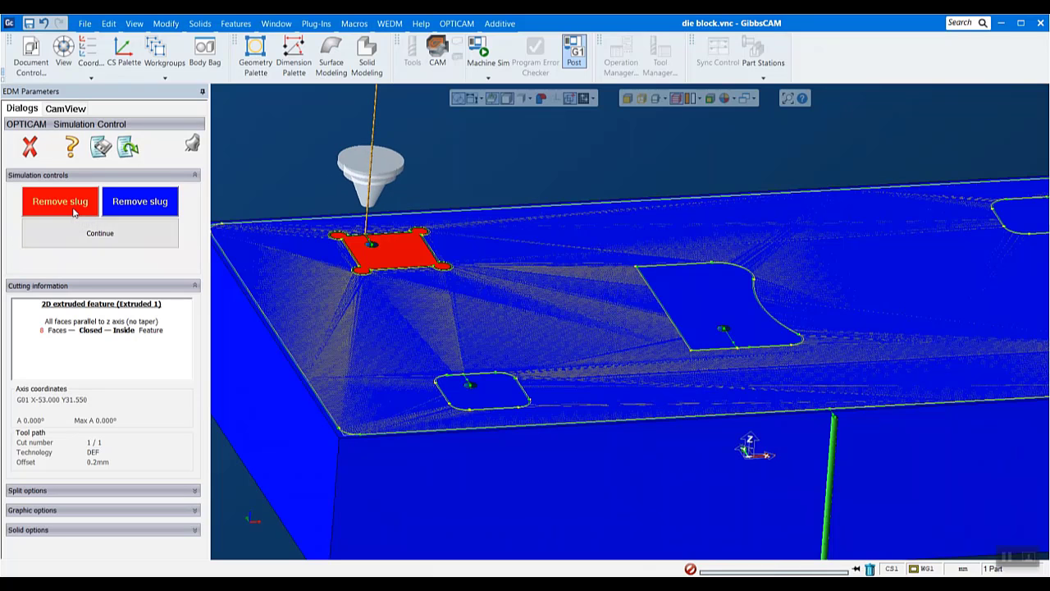
click(73, 213)
click(114, 241)
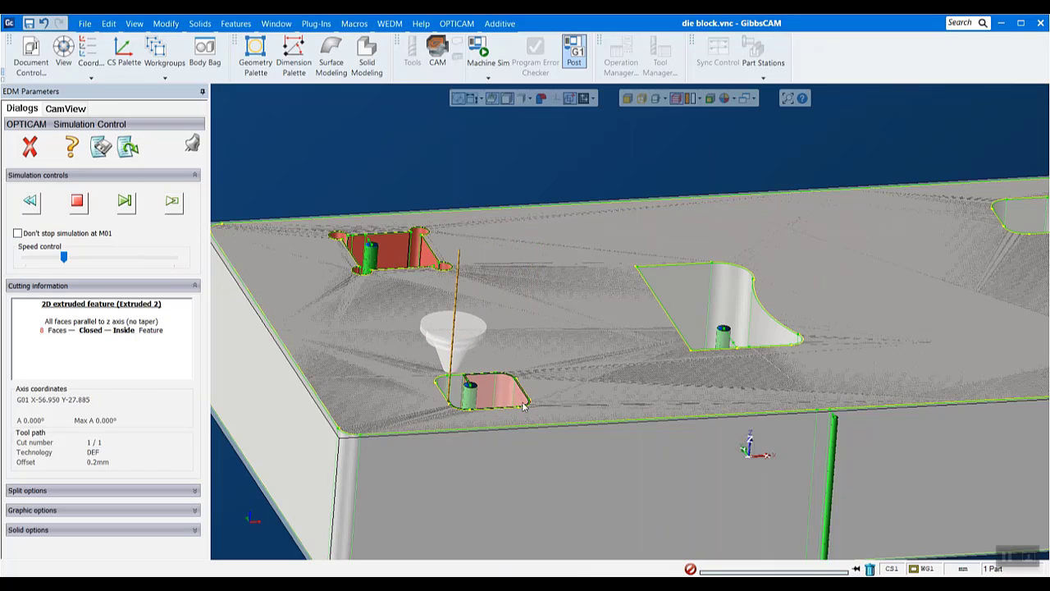
Resume the simulation at the rounded front pocket, remove its red slug and continue to the central pocket
click(78, 205)
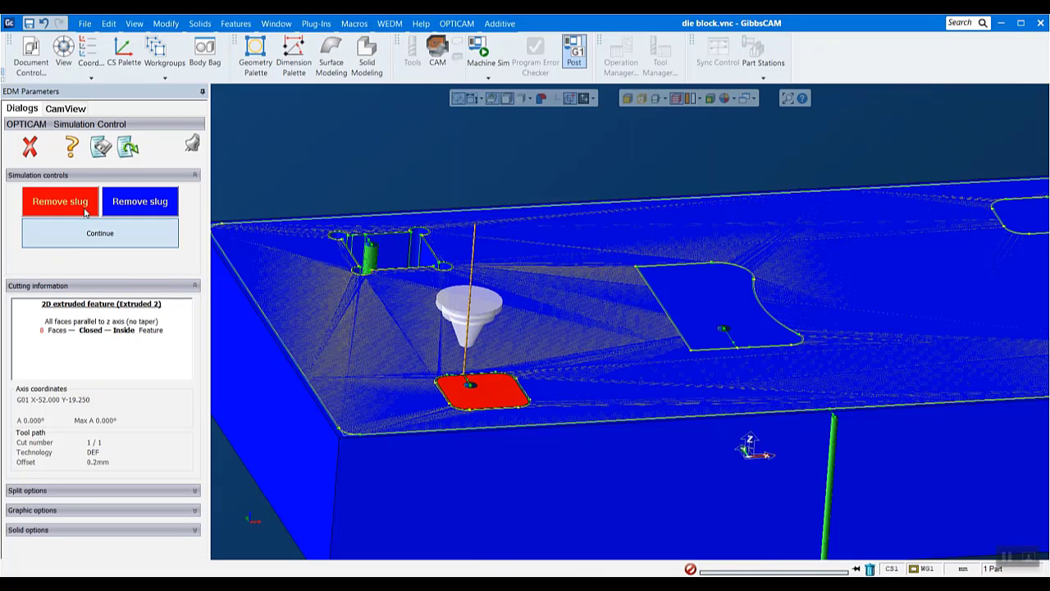
click(79, 201)
scroll(728, 244, down, 4)
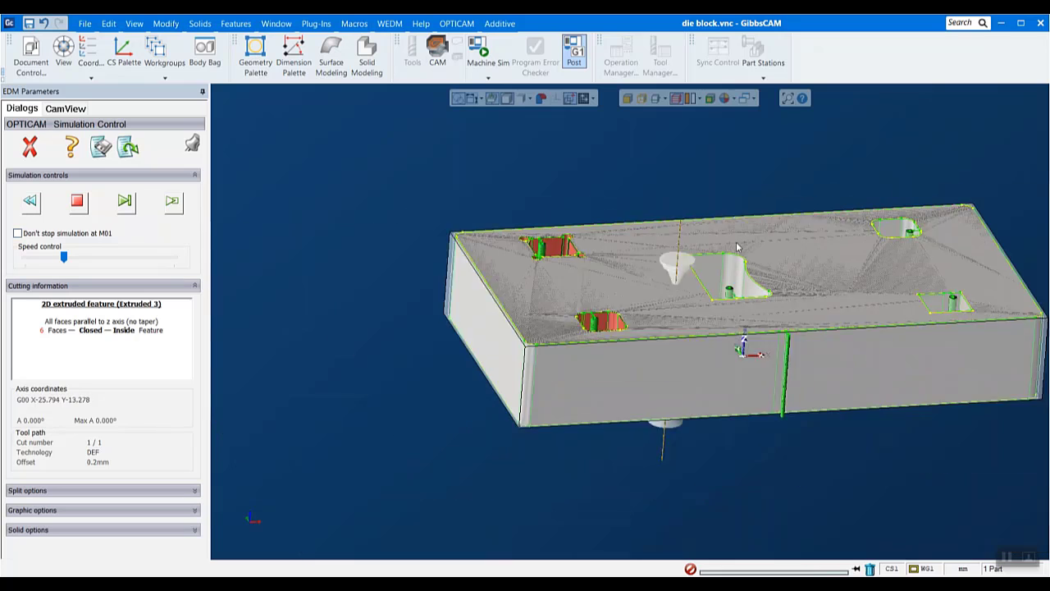
scroll(941, 224, up, 2)
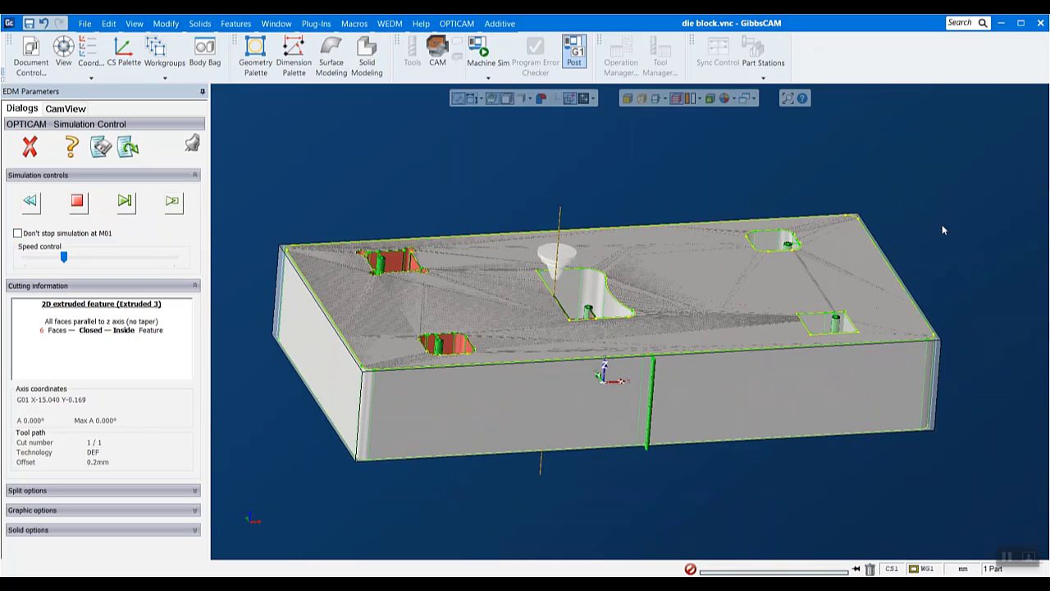
Finish simulating the central curved pocket, clear its slug and continue to the rear rounded pocket
scroll(825, 254, up, 2)
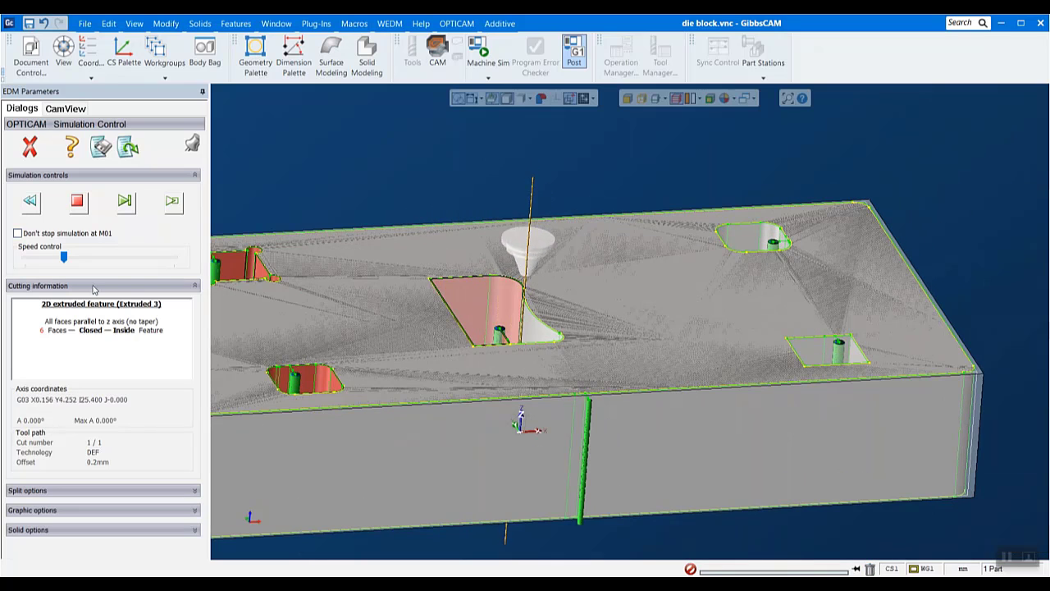
click(73, 204)
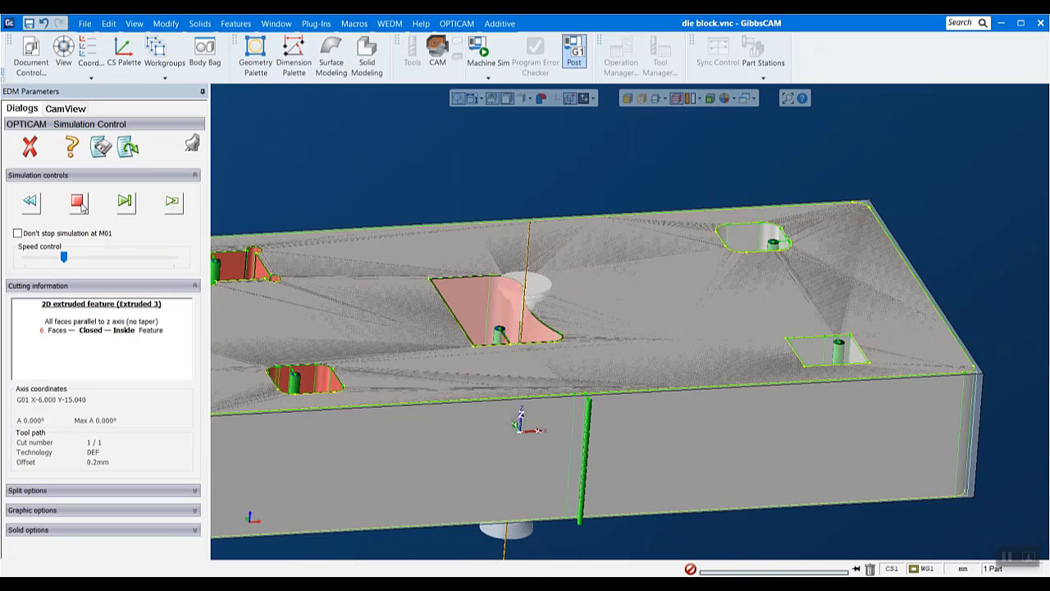
click(77, 203)
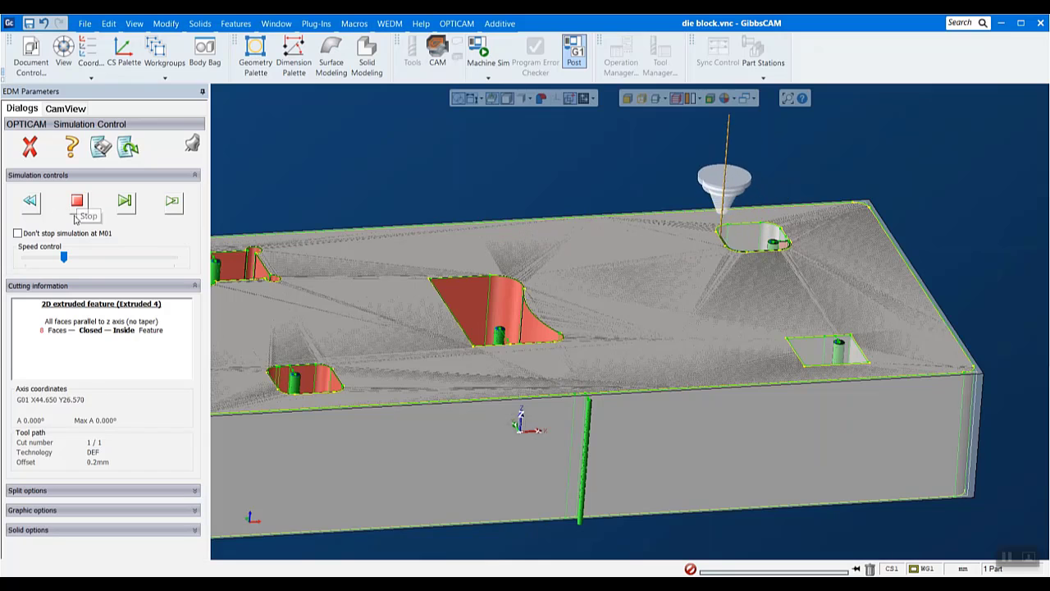
Resume the simulation at the rear rounded pocket, remove its slug and continue to the square front pocket
click(76, 202)
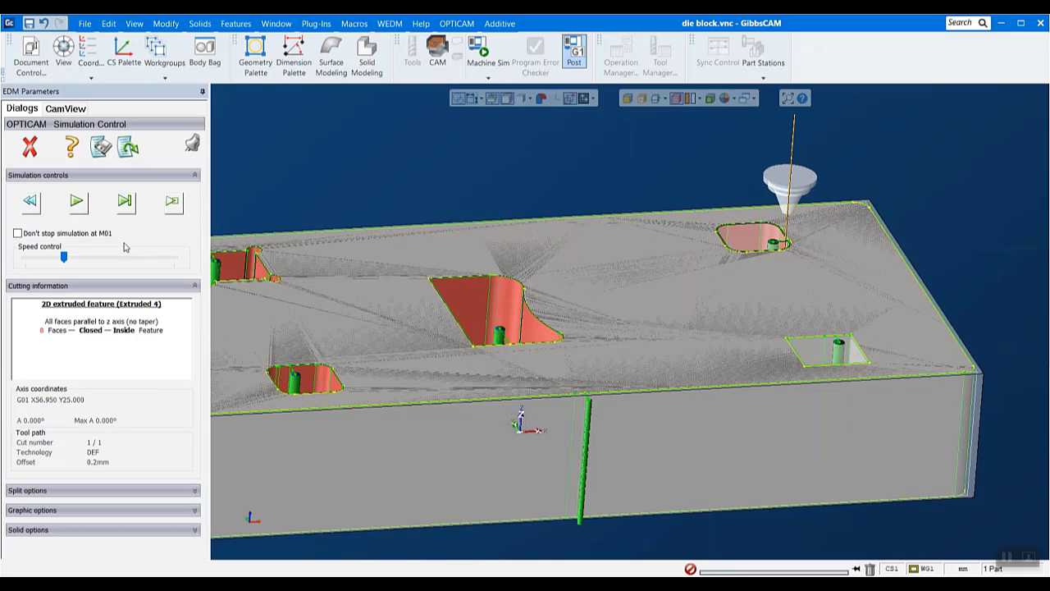
click(77, 203)
click(92, 236)
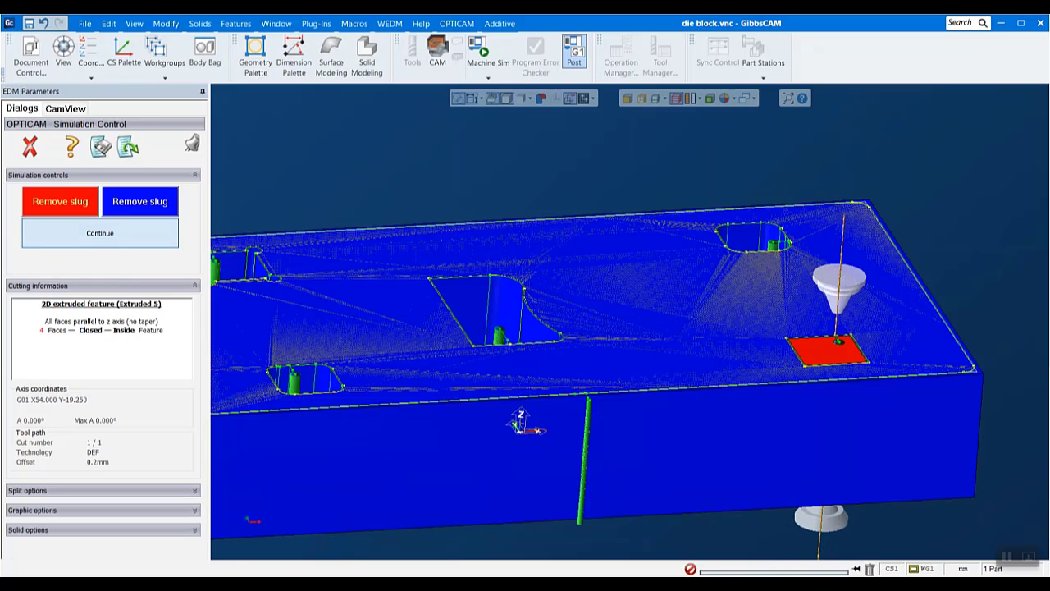
Remove the red slug from the square front pocket and continue to the outer contour cut
click(82, 203)
click(61, 201)
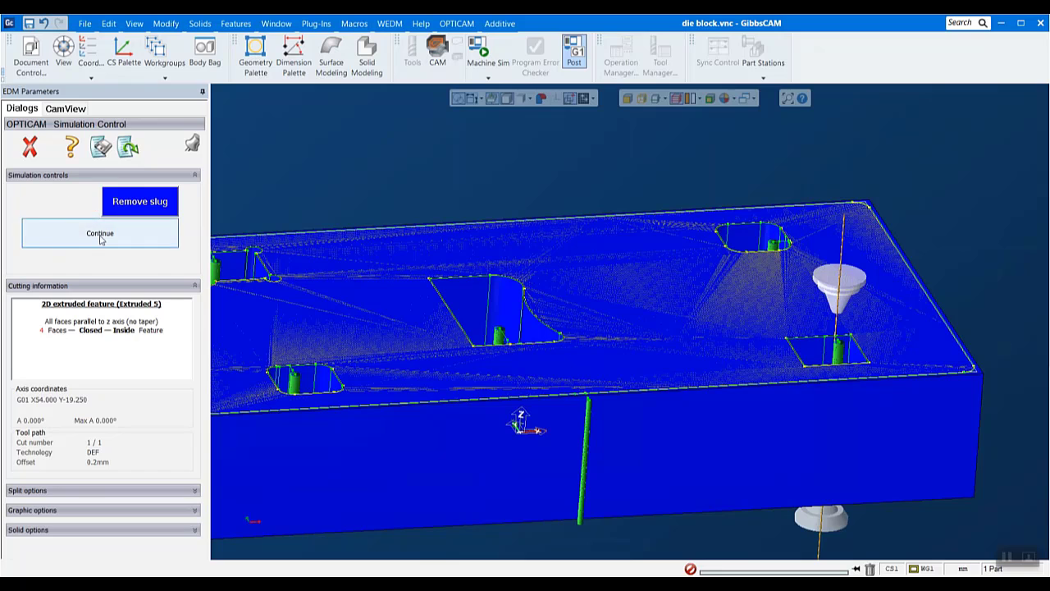
click(99, 235)
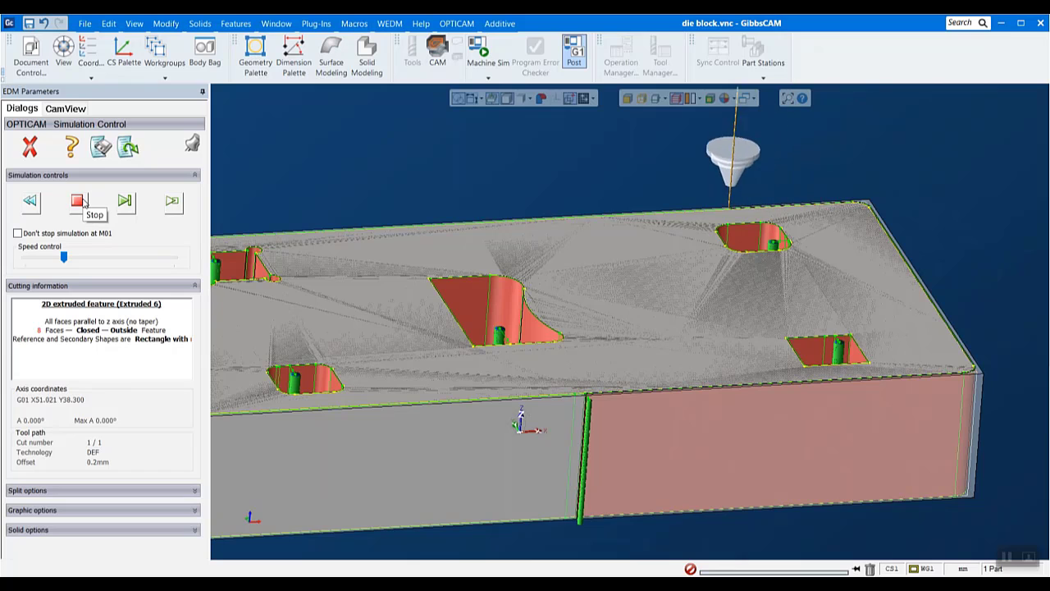
Play the outer contour cut around the die block, remove its red slug and continue to the end
scroll(420, 329, down, 2)
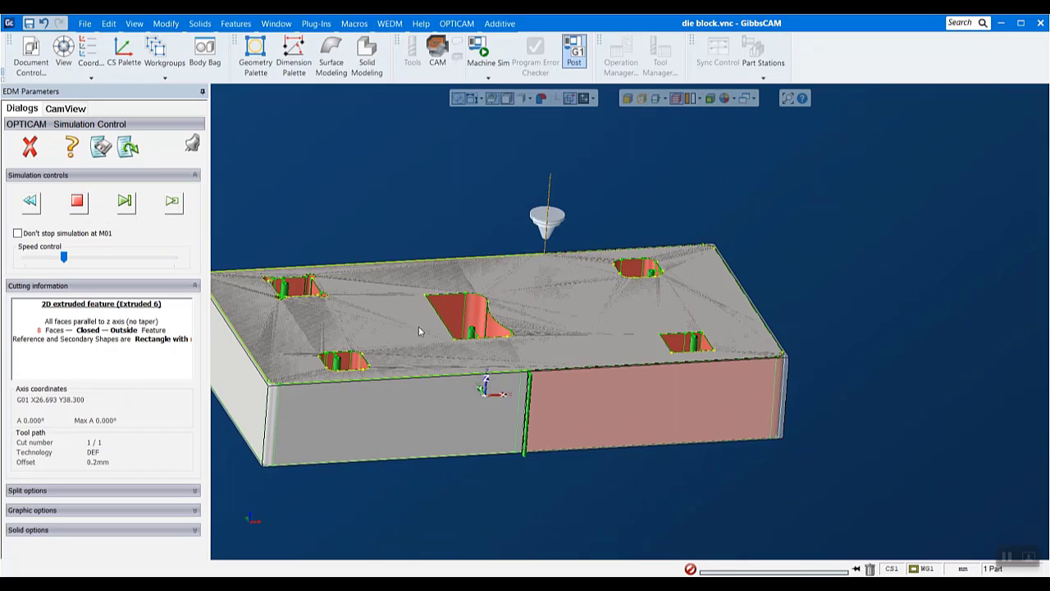
click(76, 259)
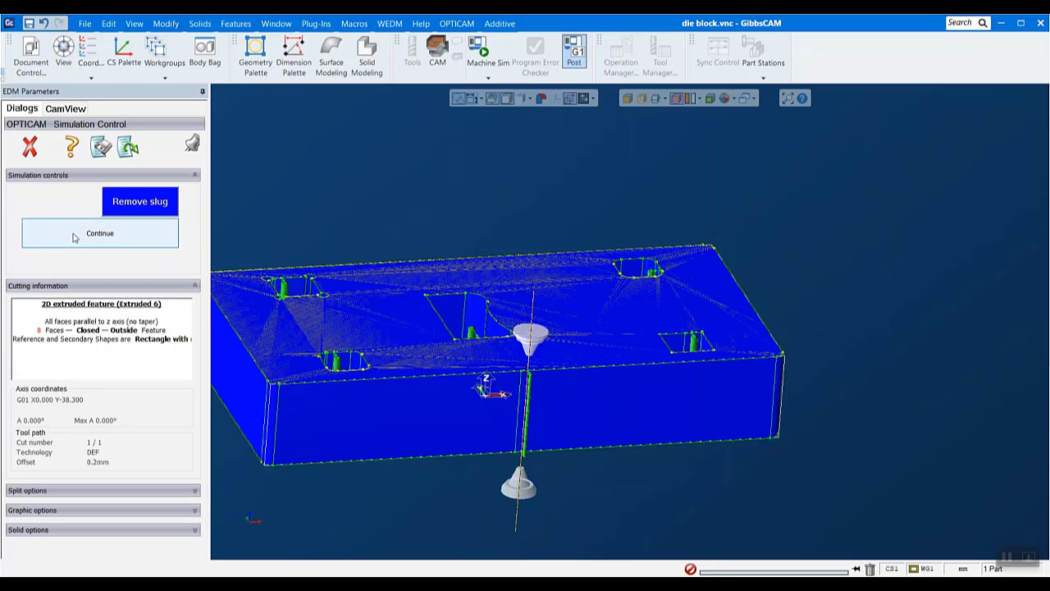
click(73, 237)
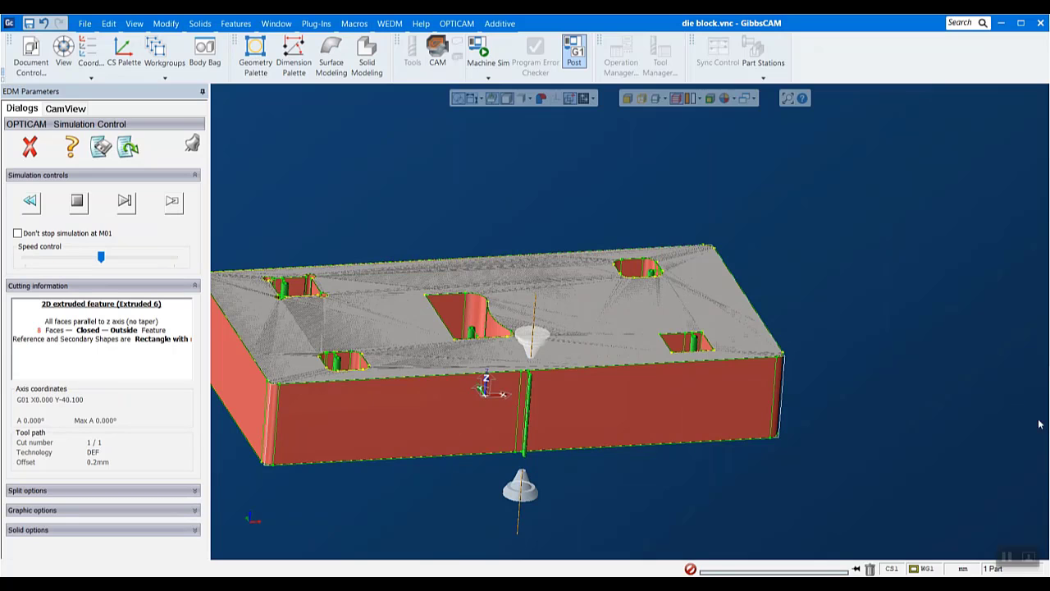
Inspect the cut walls of the simulated die block and close the simulation control
scroll(932, 417, down, 2)
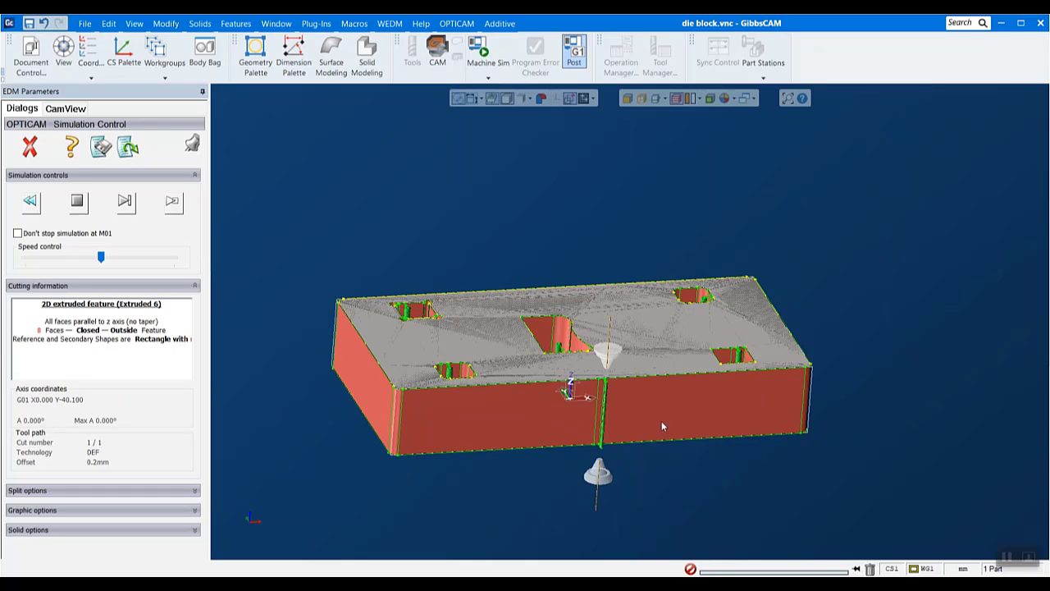
middle_drag(627, 474, 621, 470)
middle_drag(828, 155, 780, 207)
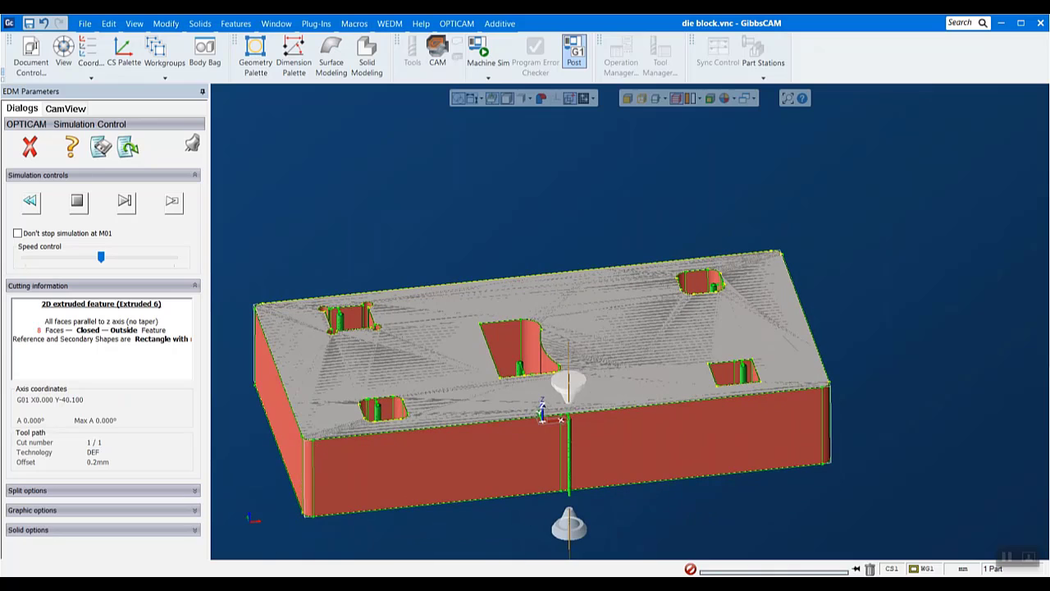
click(29, 148)
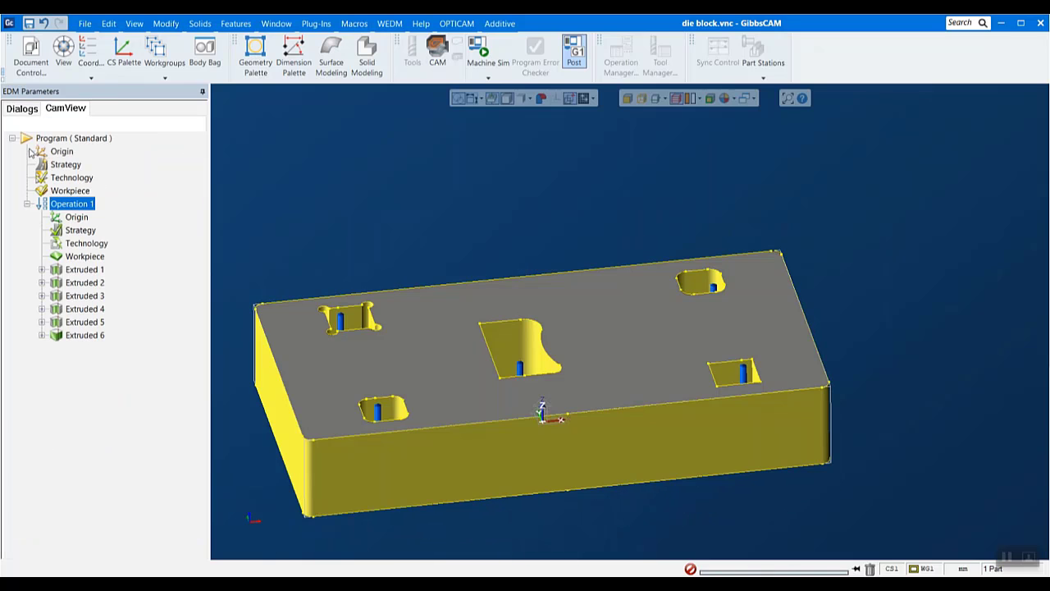
Clear the selection of the die block's highlighted faces
scroll(570, 423, down, 2)
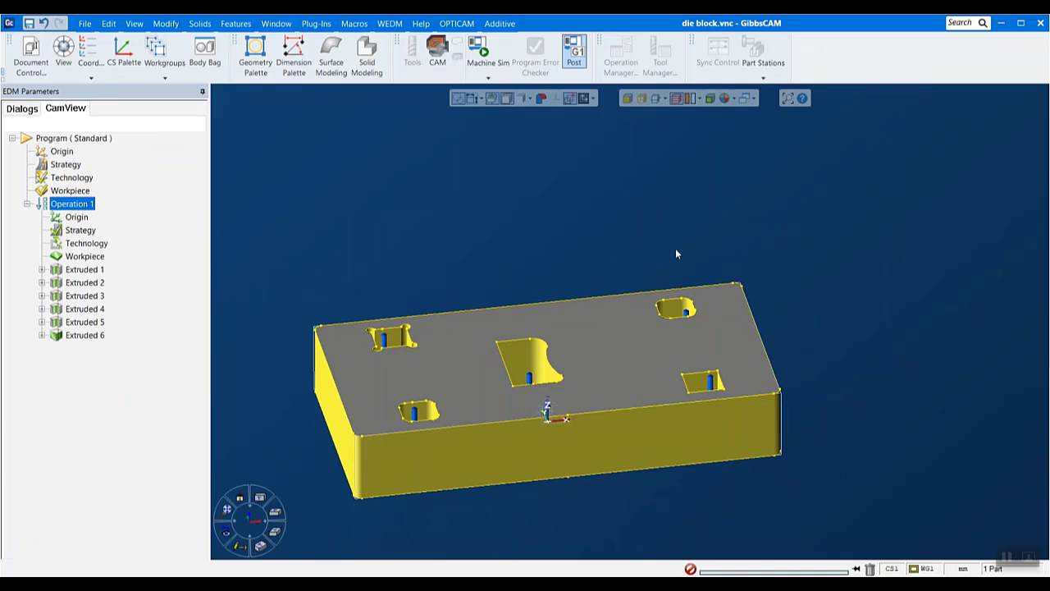
drag(236, 226, 829, 510)
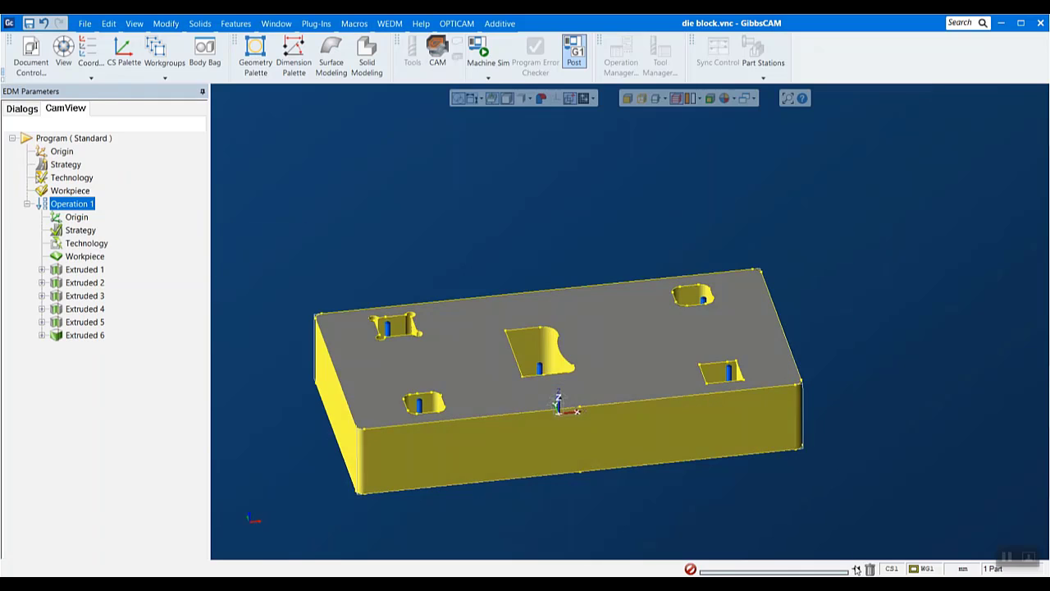
click(705, 490)
click(689, 435)
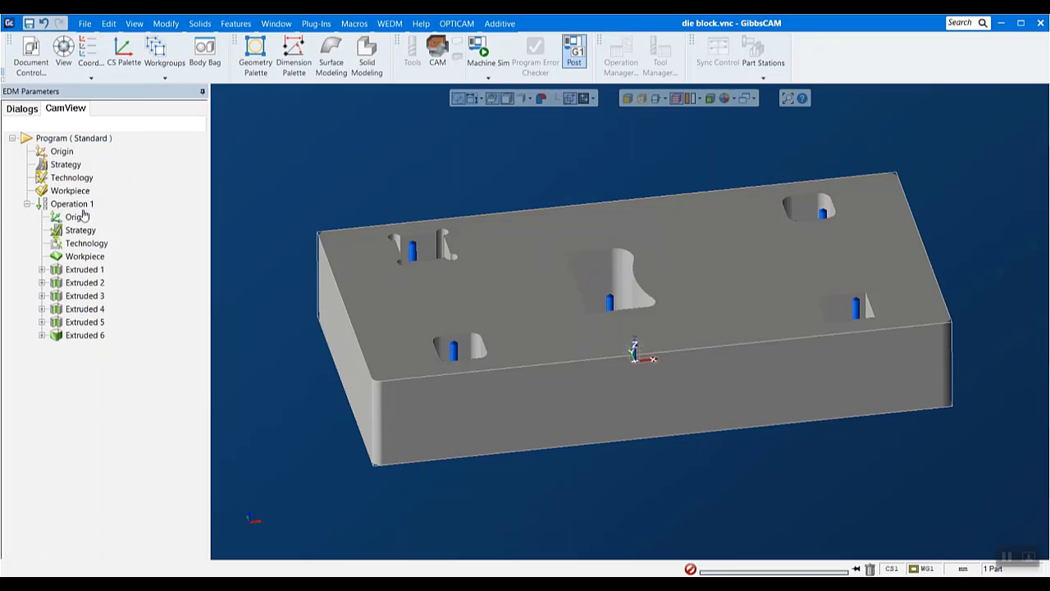
Open the program Origin settings and try placing the origin by vertex edge on the block's lower front corner
double_click(62, 152)
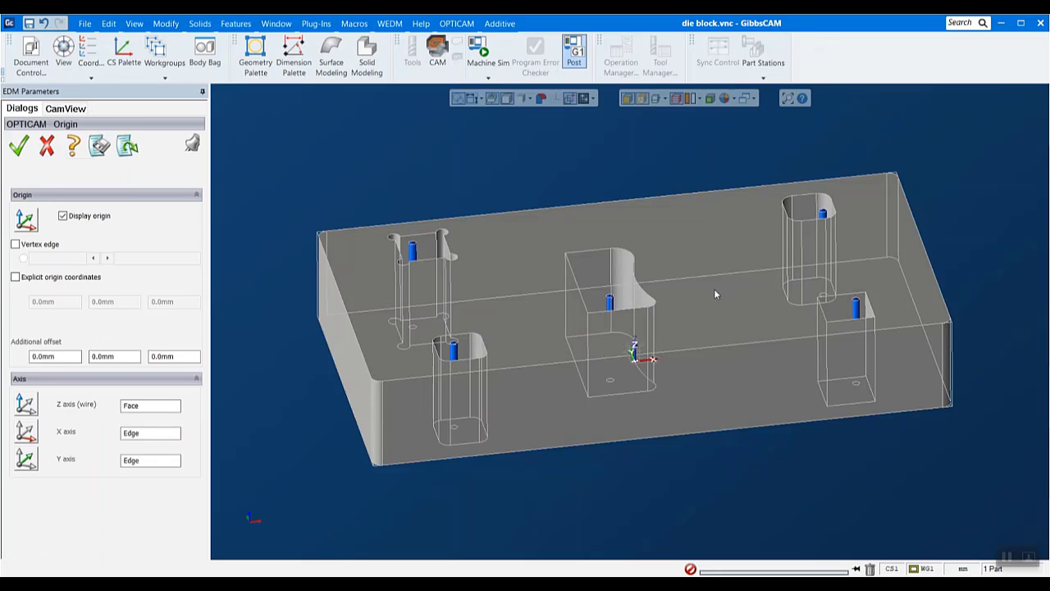
scroll(714, 290, up, 1)
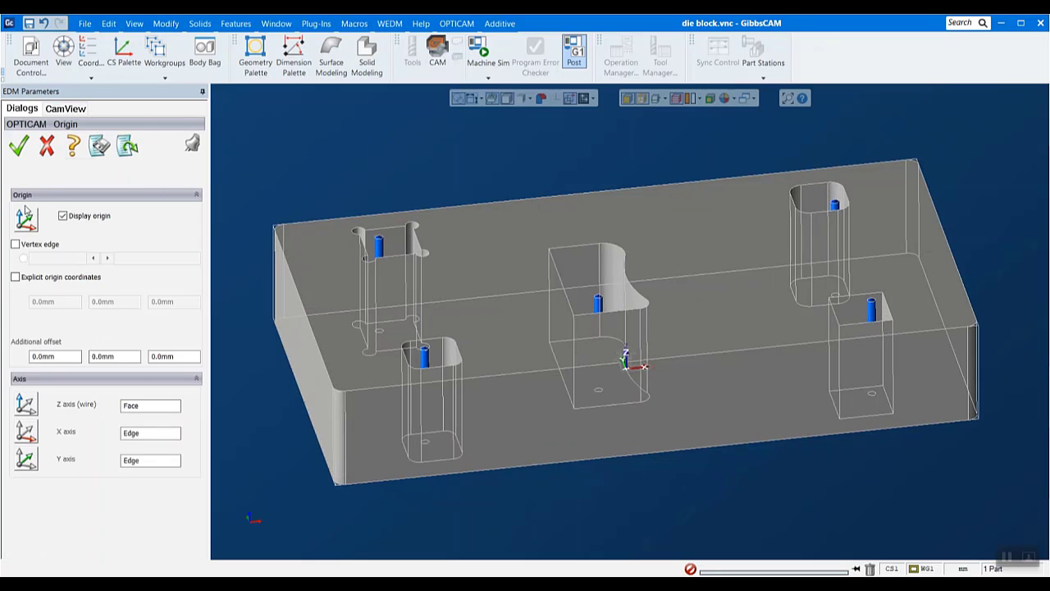
click(15, 243)
middle_drag(678, 433, 783, 410)
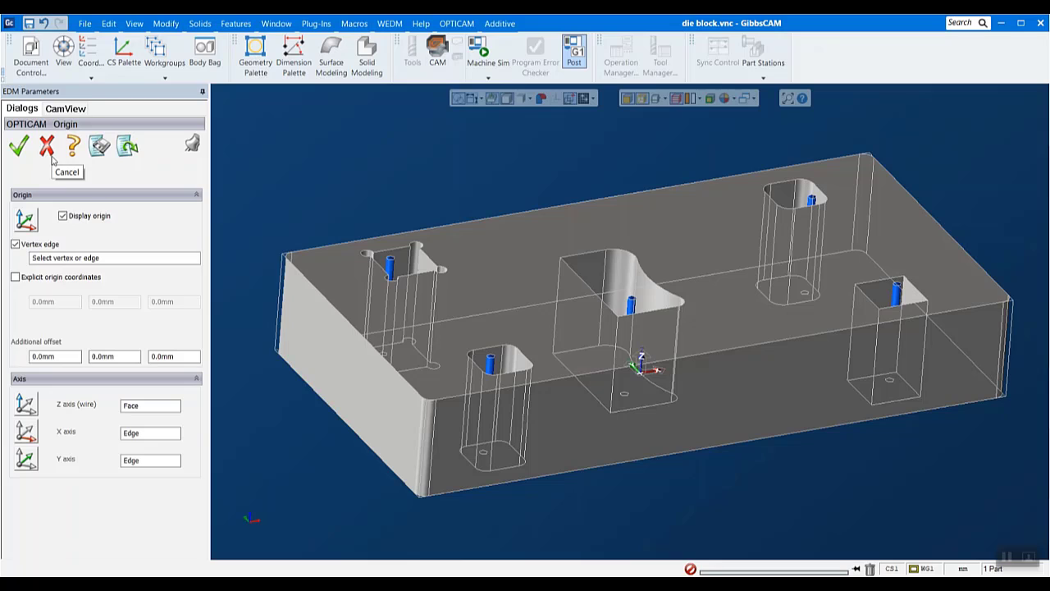
click(417, 497)
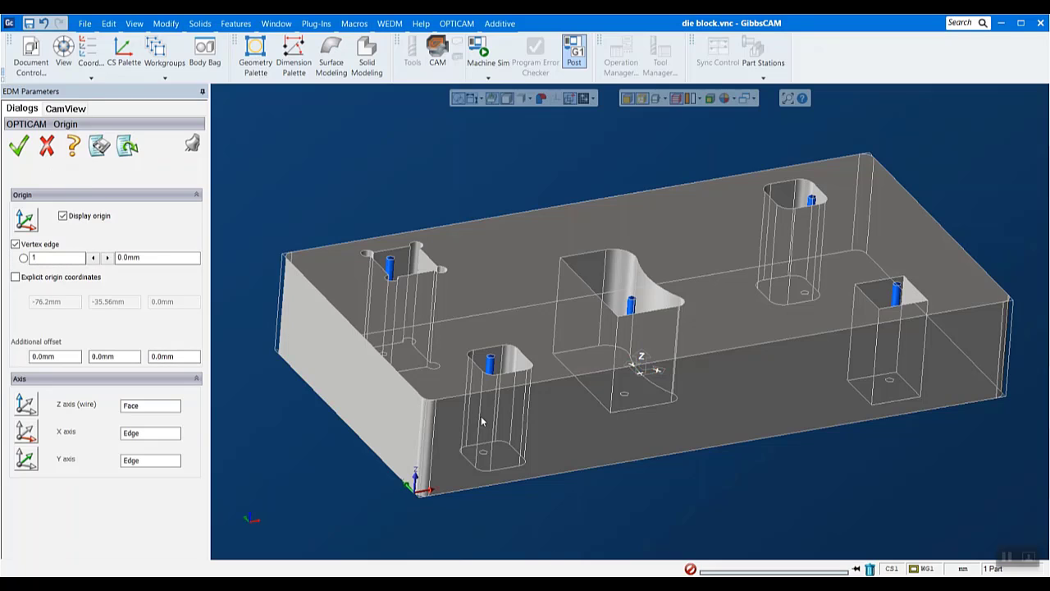
Try the origin on the corner arc's other end and the front rounded pocket's start hole, and discard the change
scroll(582, 412, up, 5)
scroll(577, 420, down, 5)
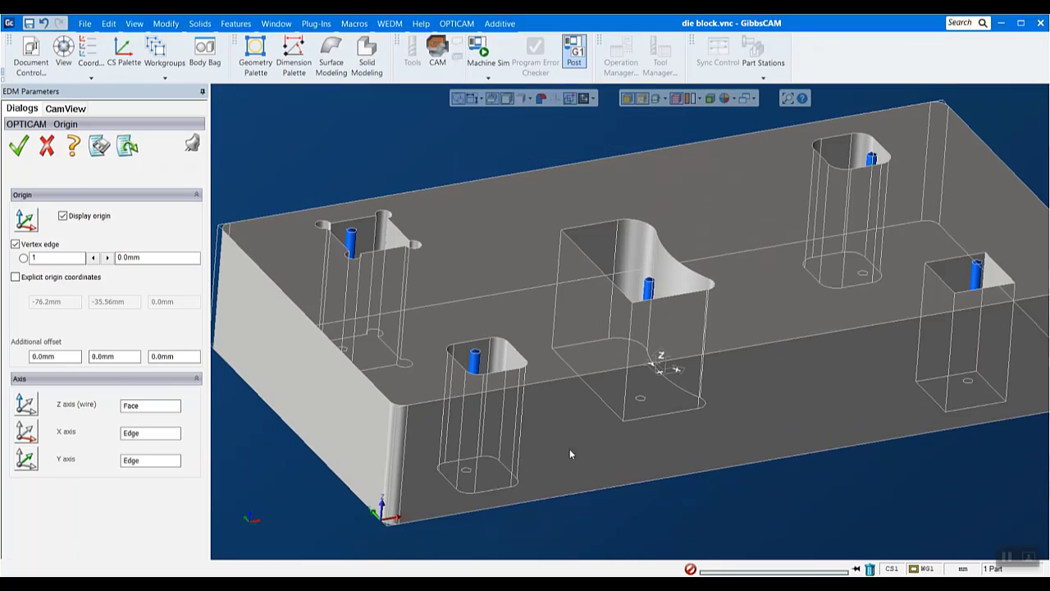
click(401, 518)
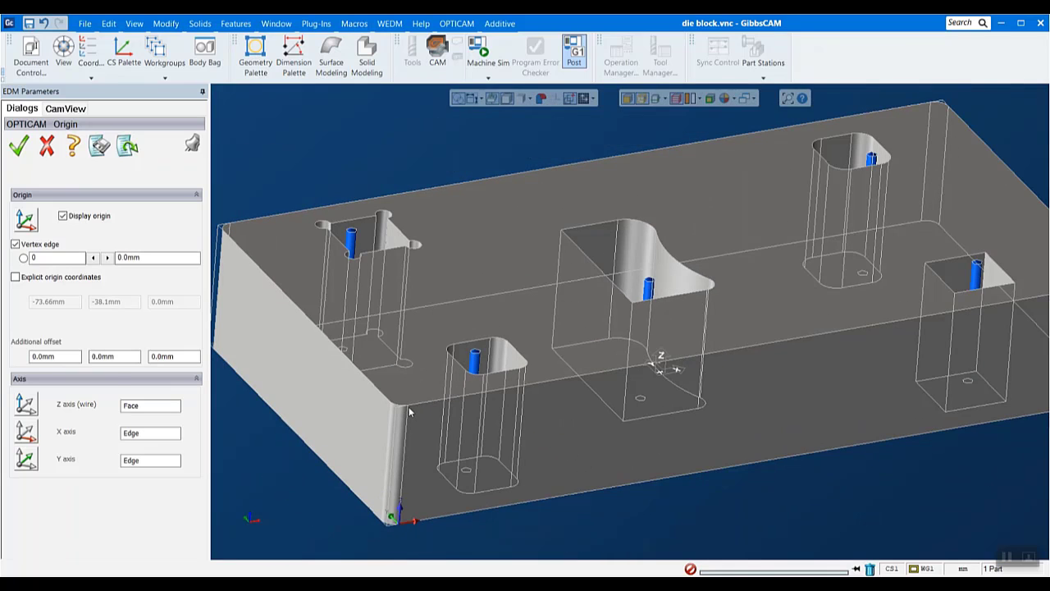
click(479, 374)
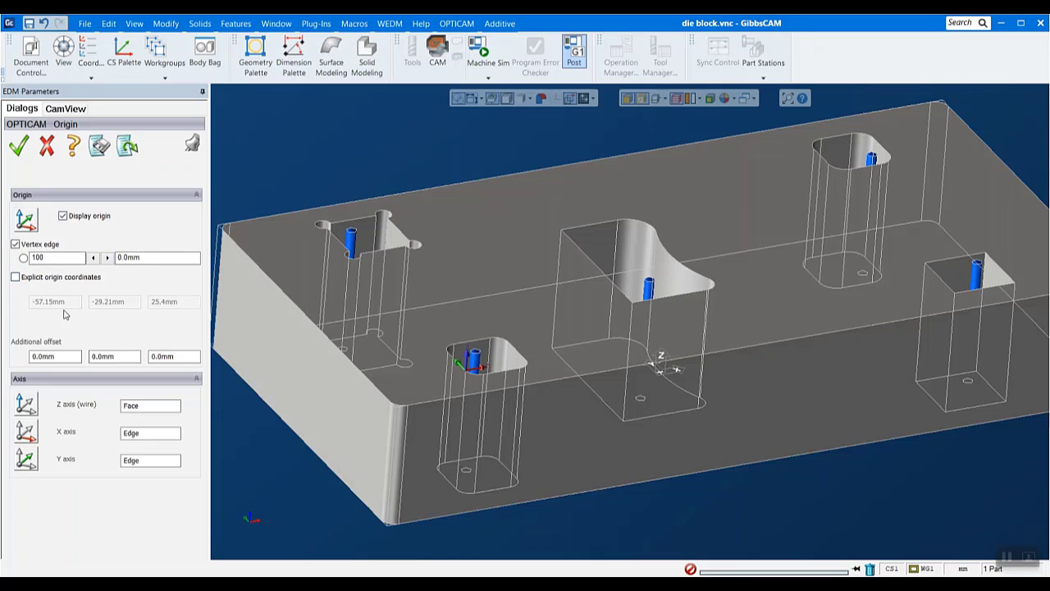
click(47, 148)
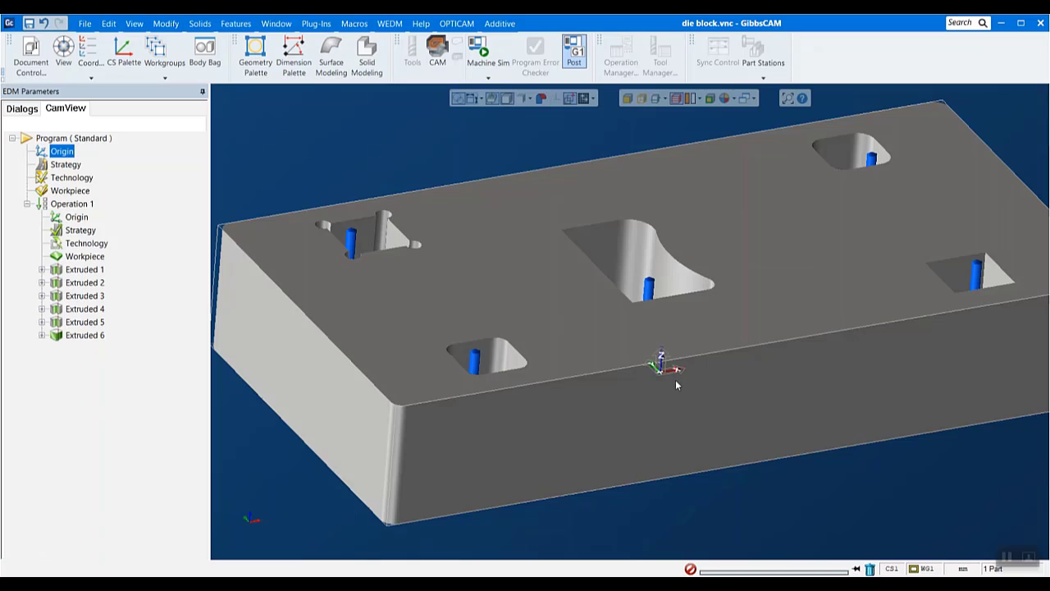
Look at the program strategy settings and close them without applying changes
double_click(59, 165)
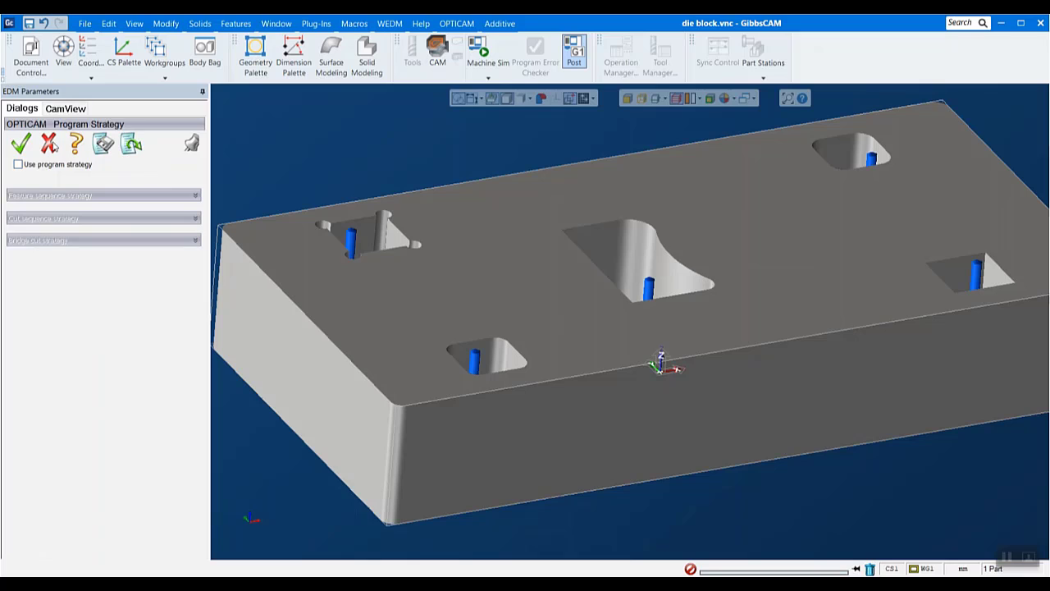
click(50, 144)
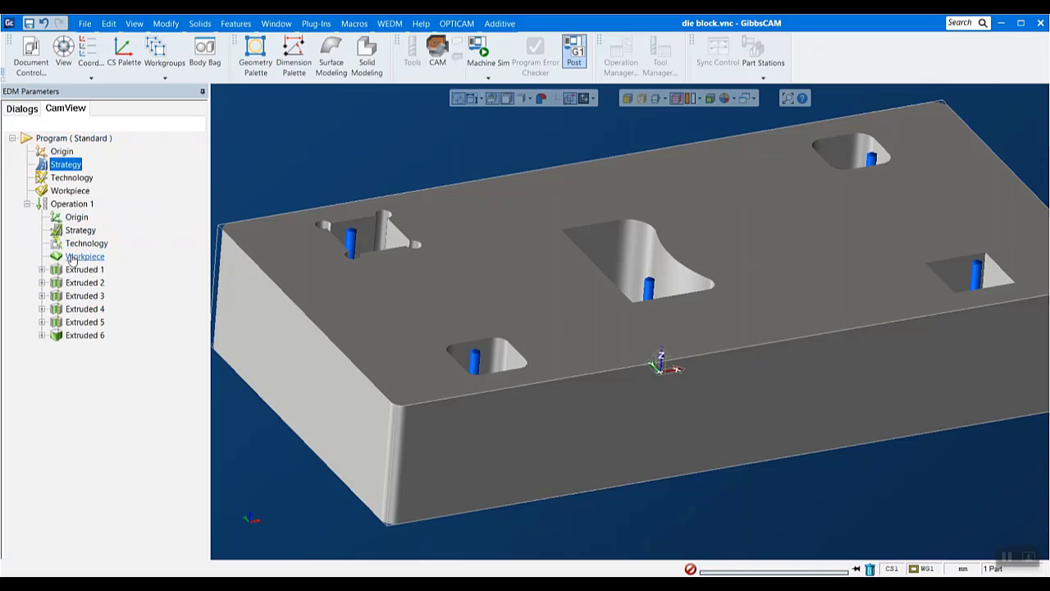
Switch the program technology to use the cuts editor and enable cuts 02 and 03 in it
double_click(72, 178)
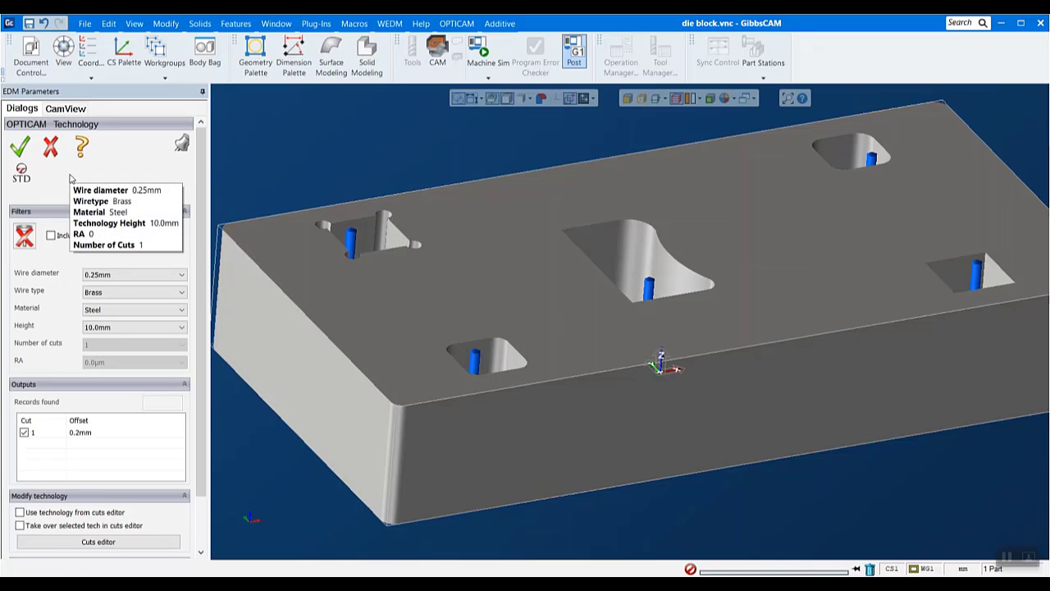
drag(201, 180, 197, 231)
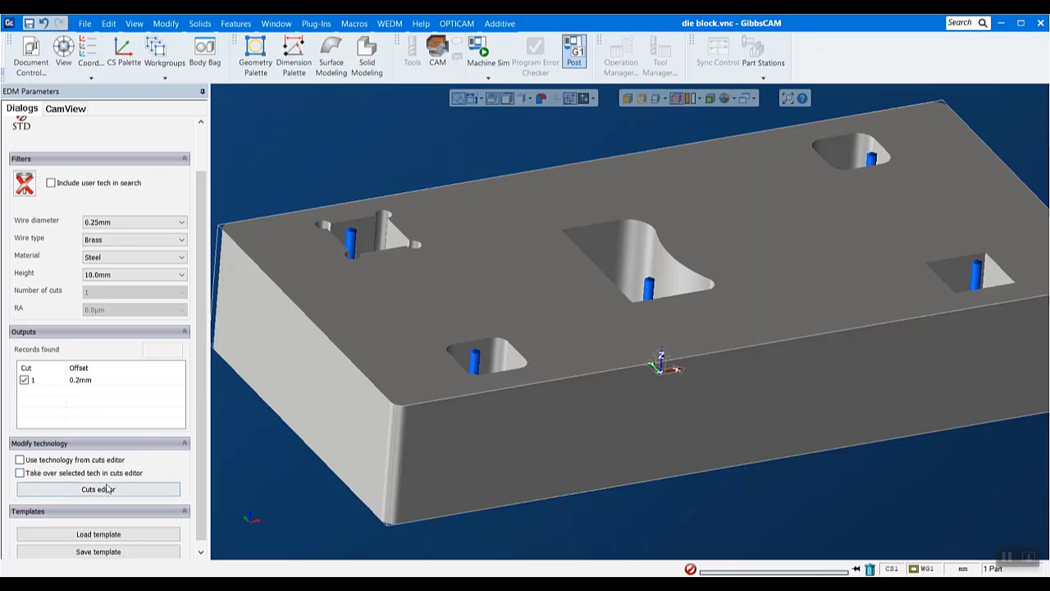
click(19, 461)
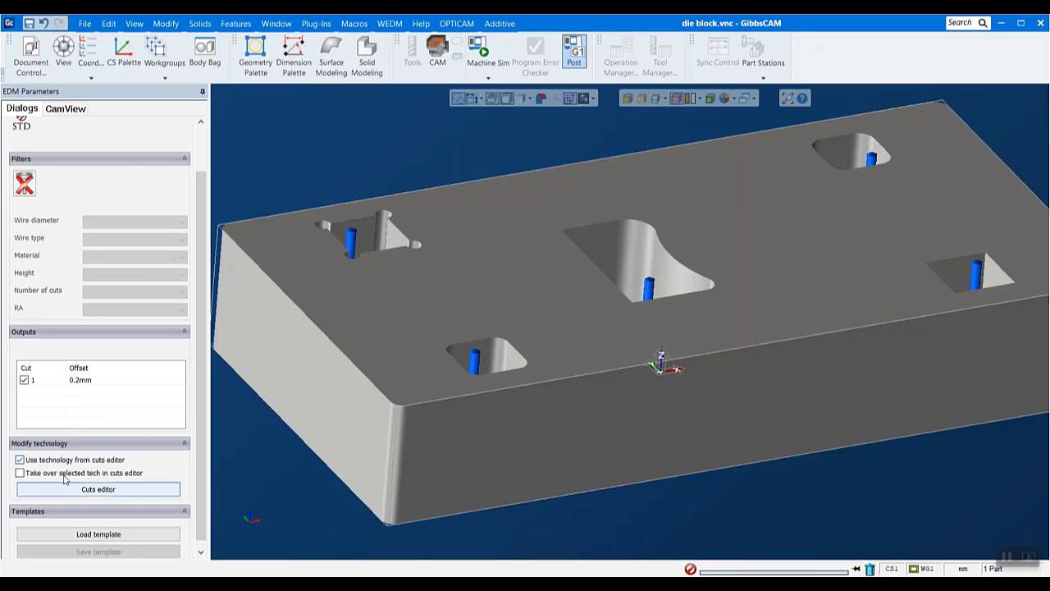
click(104, 489)
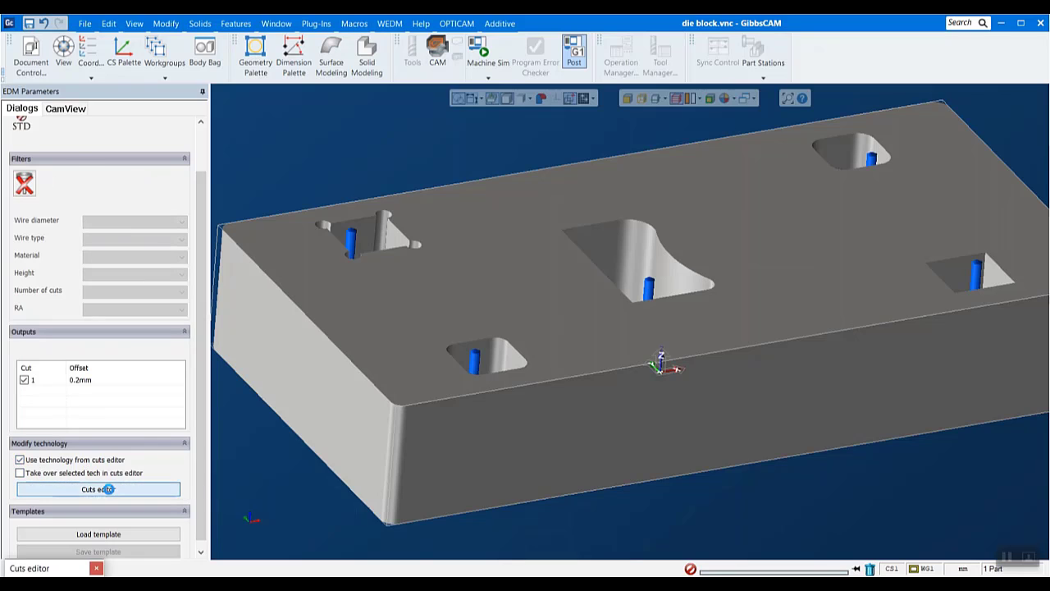
drag(361, 129, 606, 134)
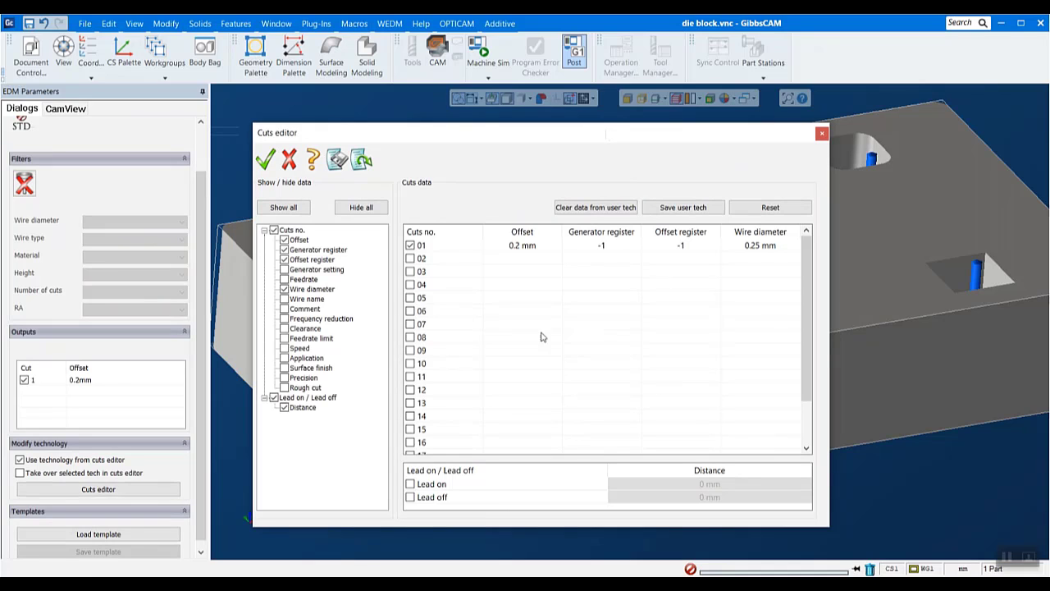
click(411, 259)
click(410, 272)
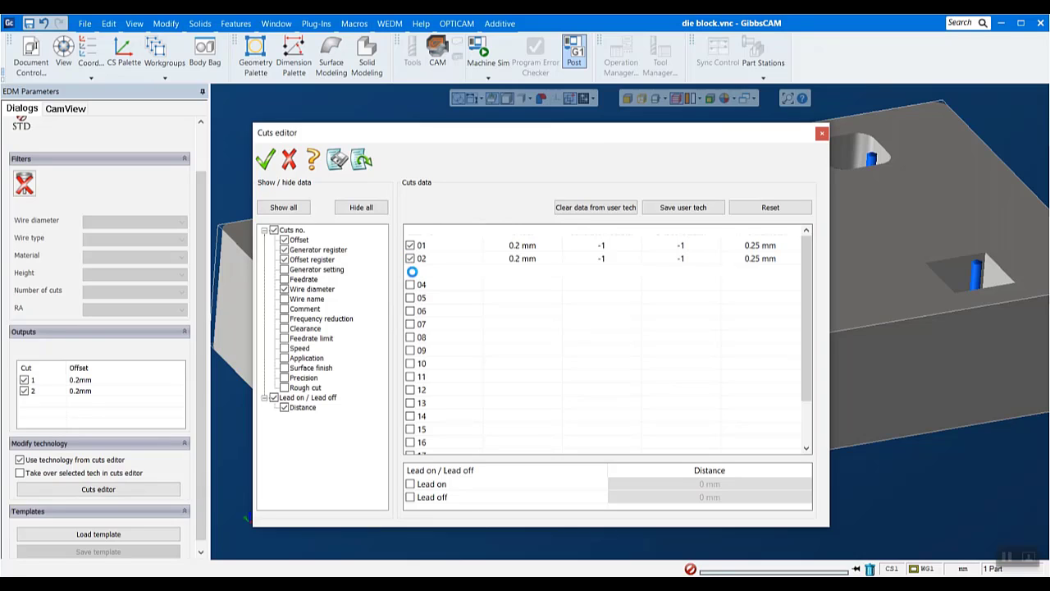
Set the offset of cut 01 to 0.3 mm and of cut 02 to 0.25 mm
double_click(520, 245)
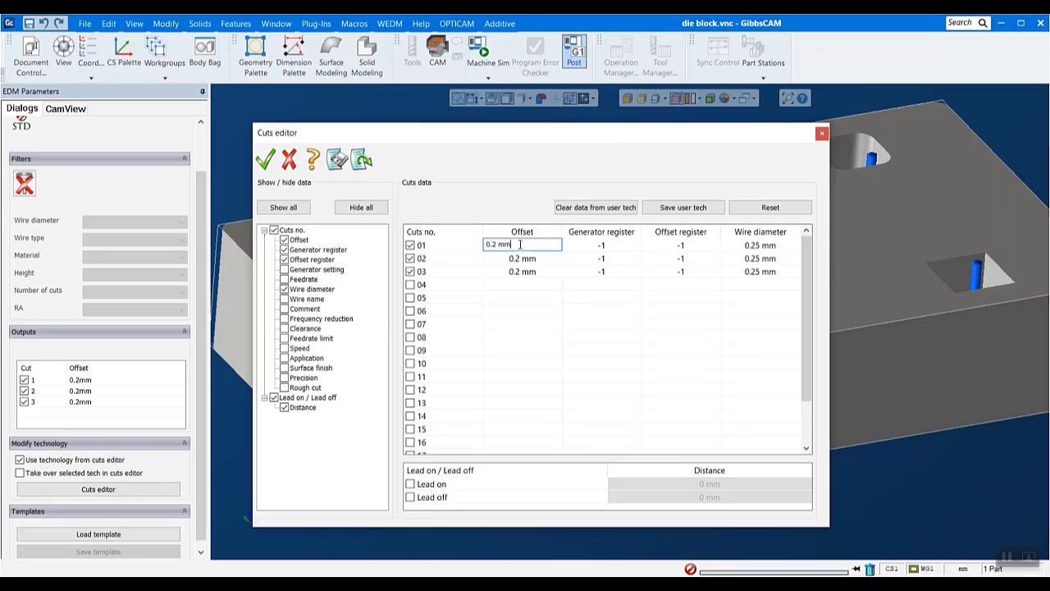
click(496, 244)
key(BackSpace)
text(3)
double_click(516, 259)
click(498, 257)
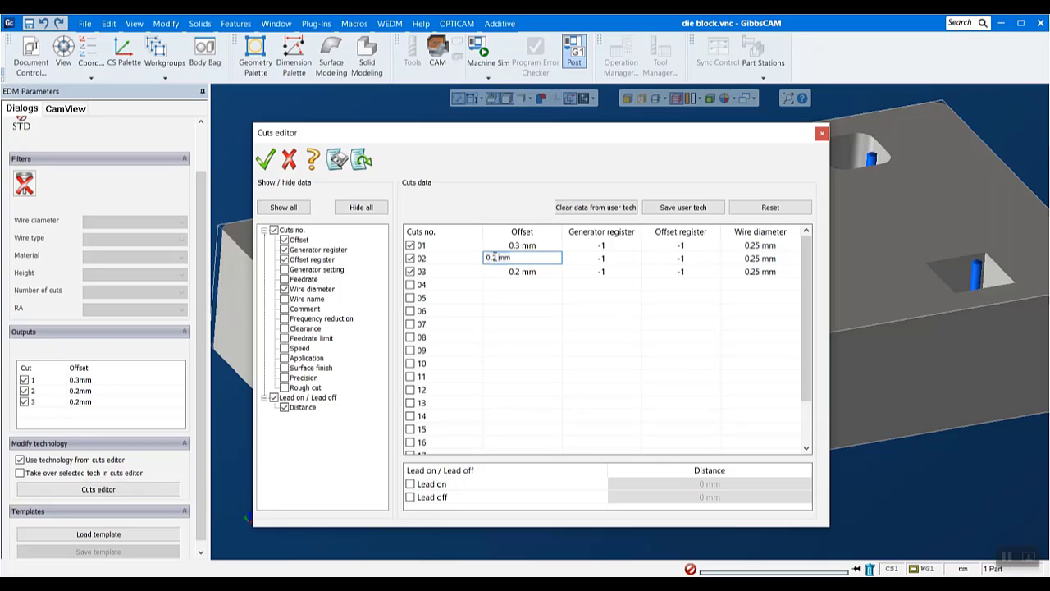
text(5)
click(557, 270)
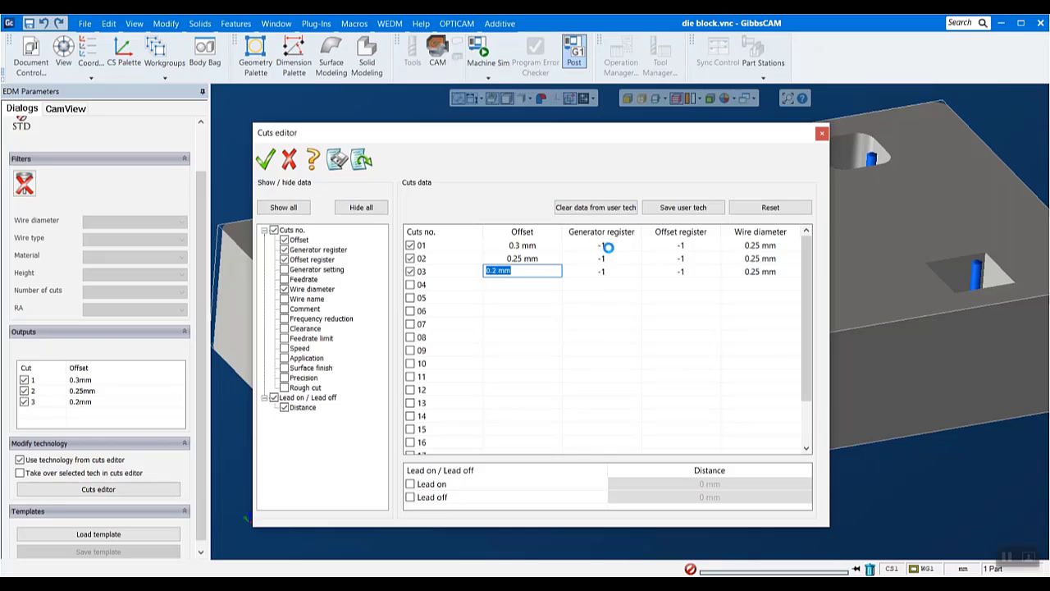
Set both the generator register and the offset register to 1 for cut 01, 2 for cut 02 and 3 for cut 03
click(599, 244)
text(1)
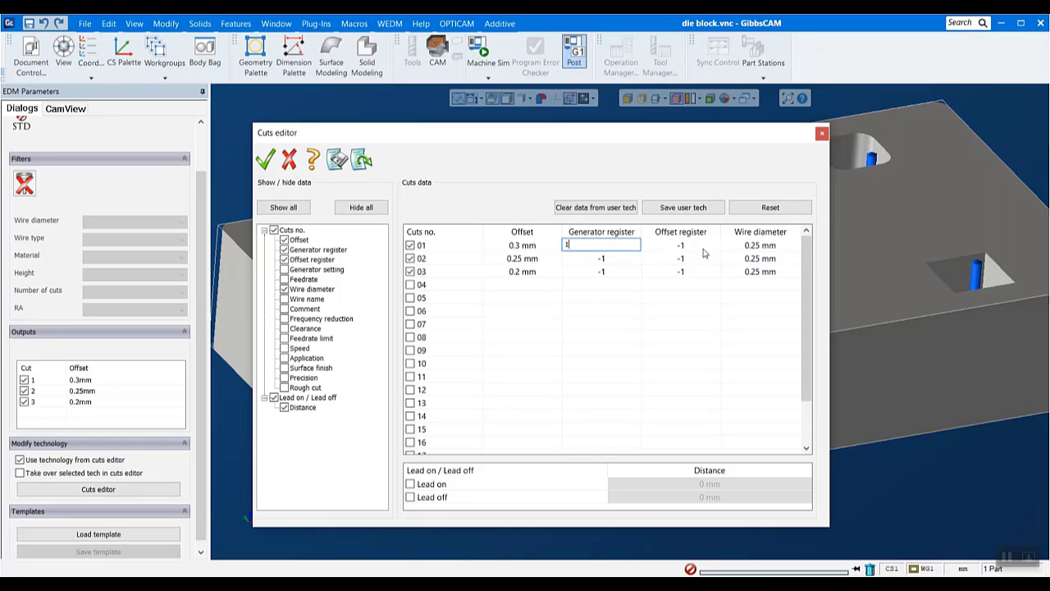
click(702, 246)
text(1)
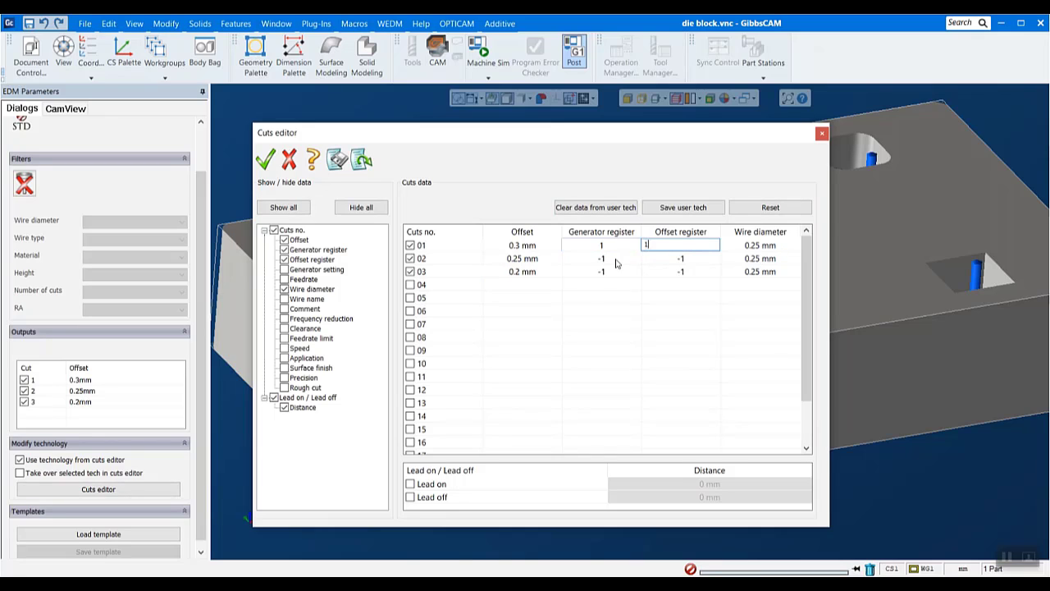
click(616, 257)
text(2)
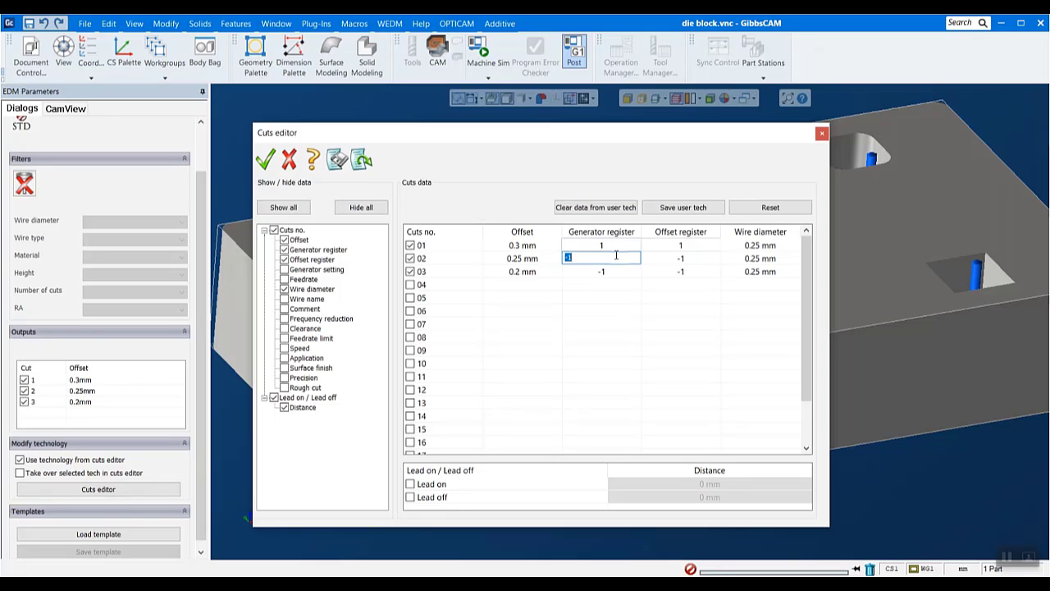
click(680, 261)
text(2)
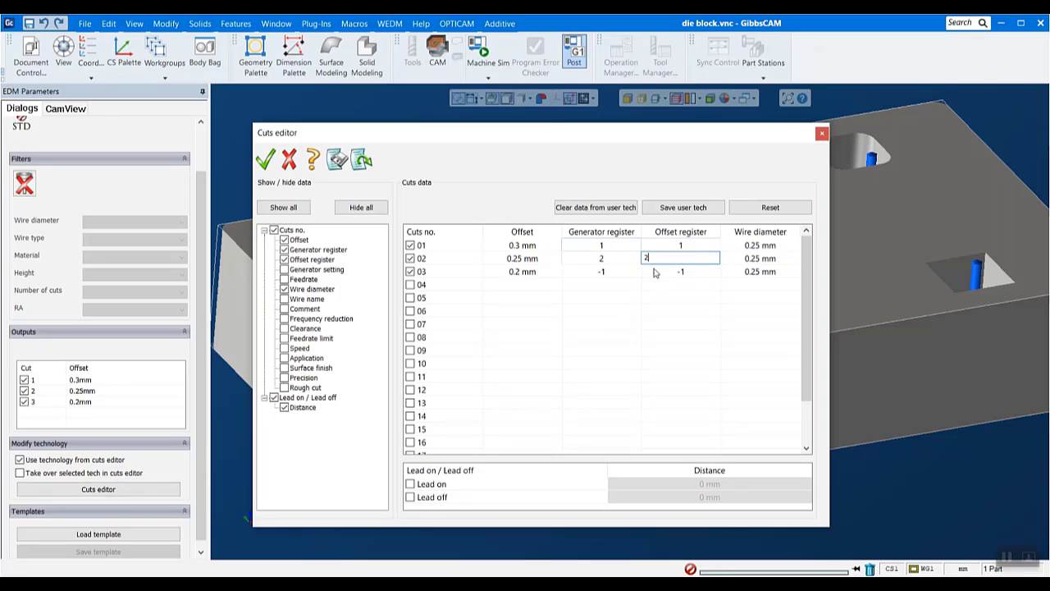
click(605, 270)
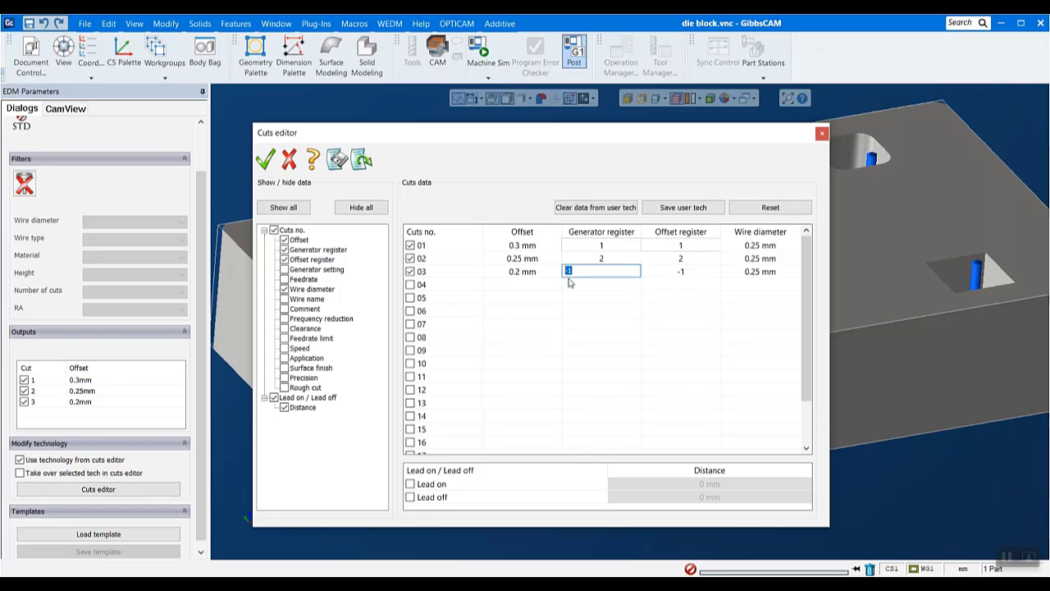
text(3)
click(685, 270)
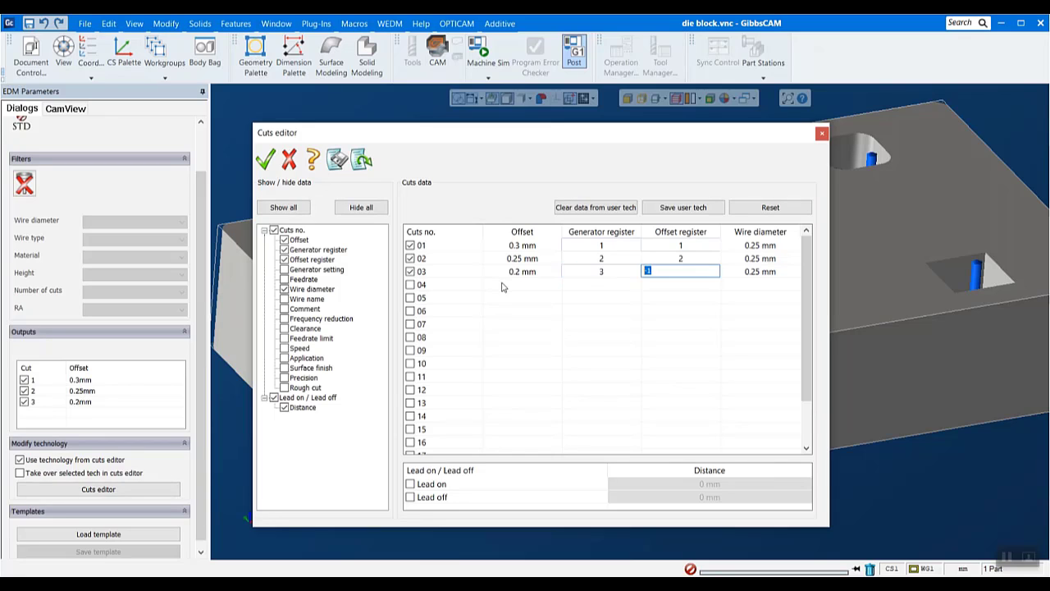
text(3)
key(Return)
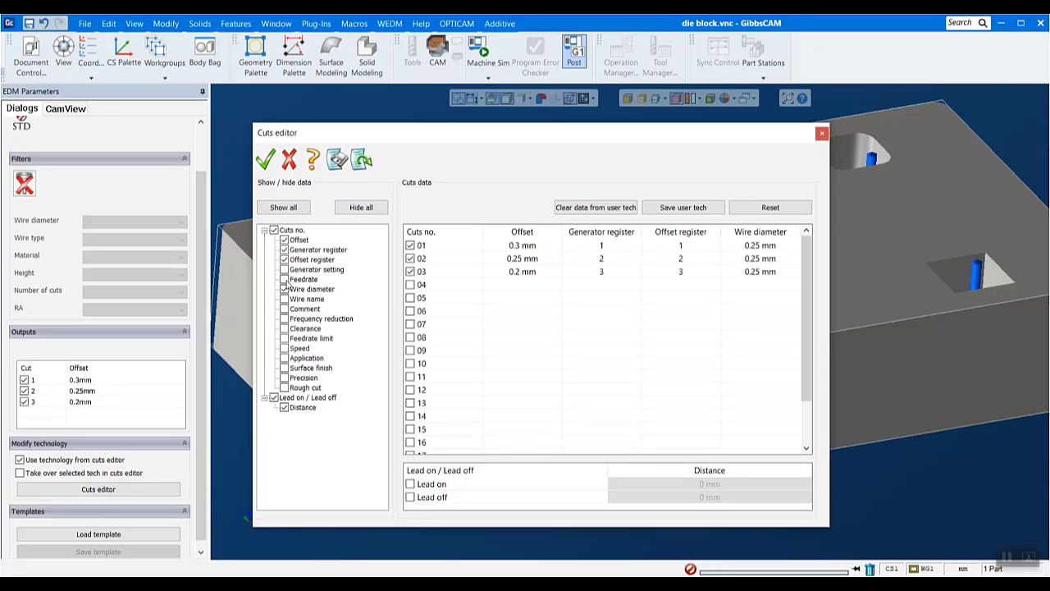
Show the feedrate data in the cuts editor, set cut 01's feedrate to 7 mm/min, and apply the program technology
click(284, 279)
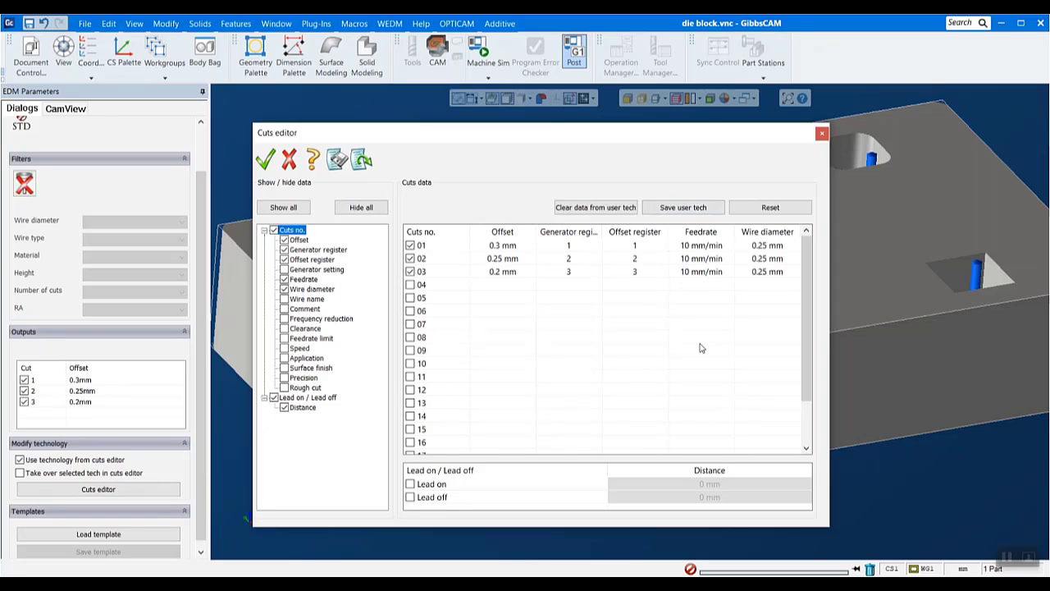
click(691, 246)
click(679, 245)
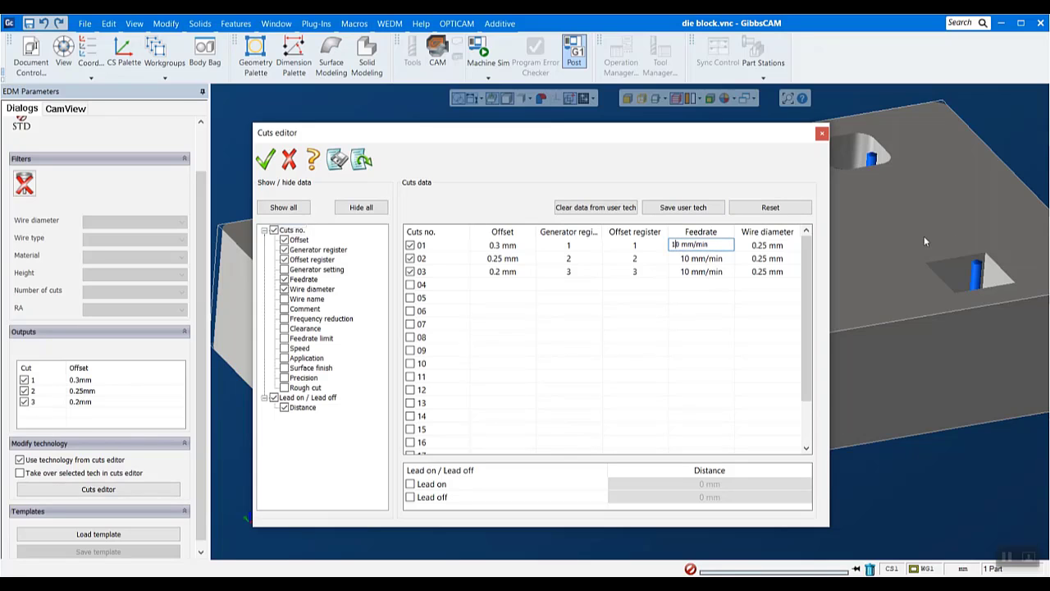
key(BackSpace)
key(BackSpace)
text(7)
click(726, 310)
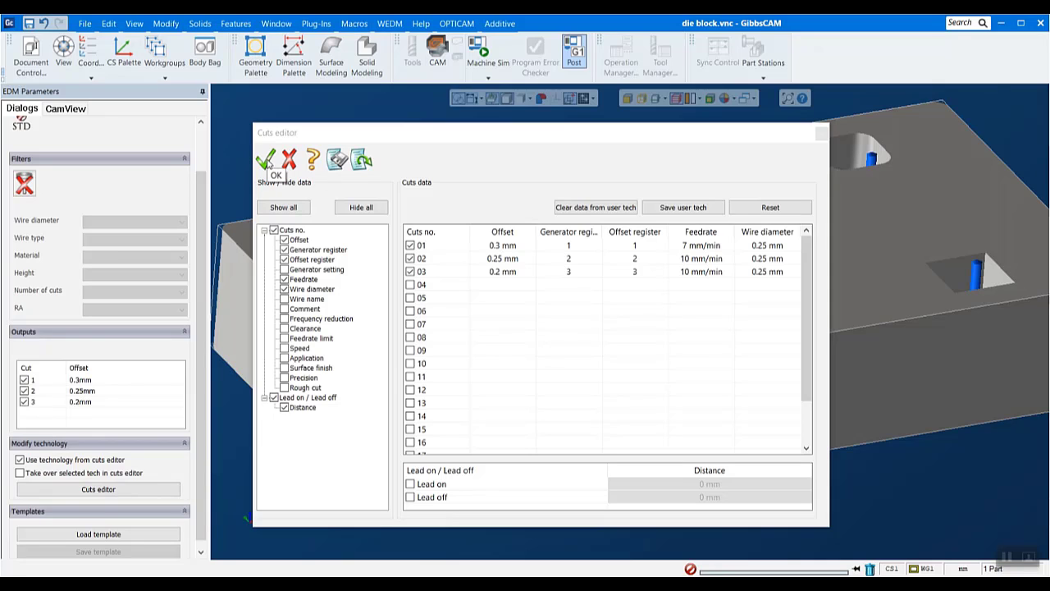
click(265, 159)
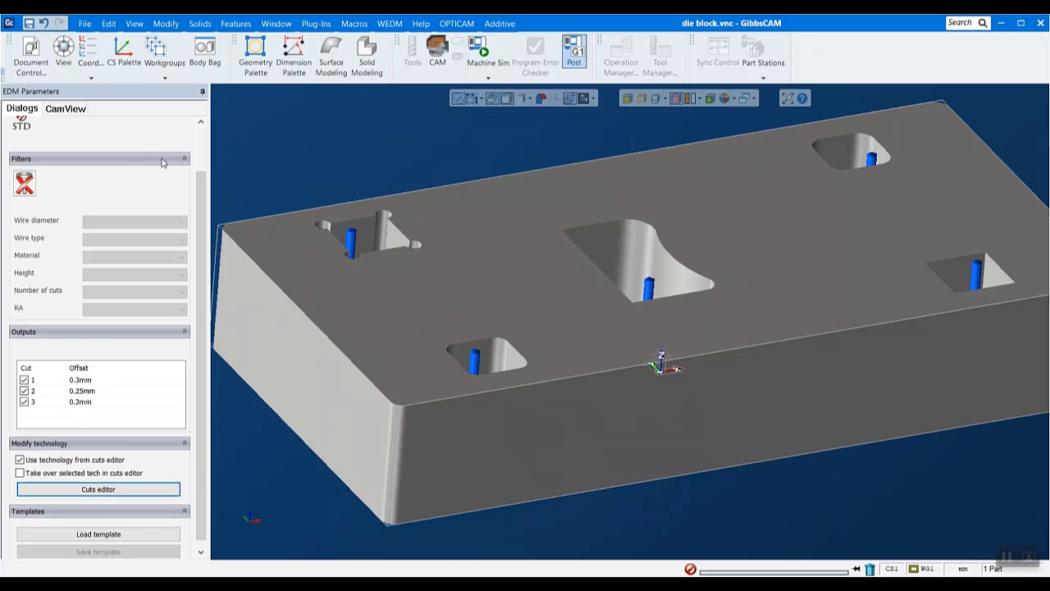
scroll(110, 189, up, 2)
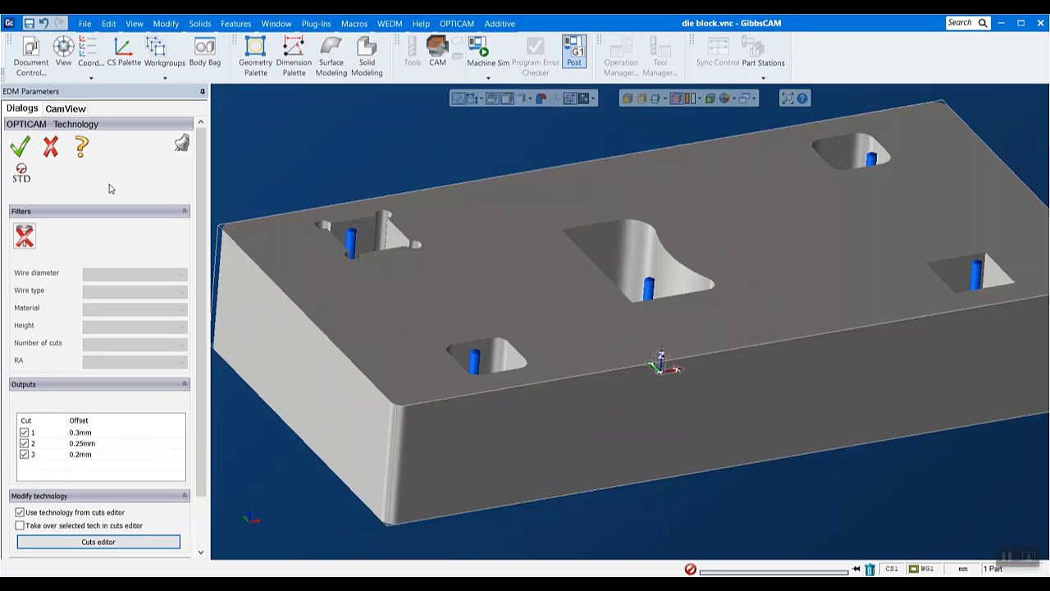
click(22, 147)
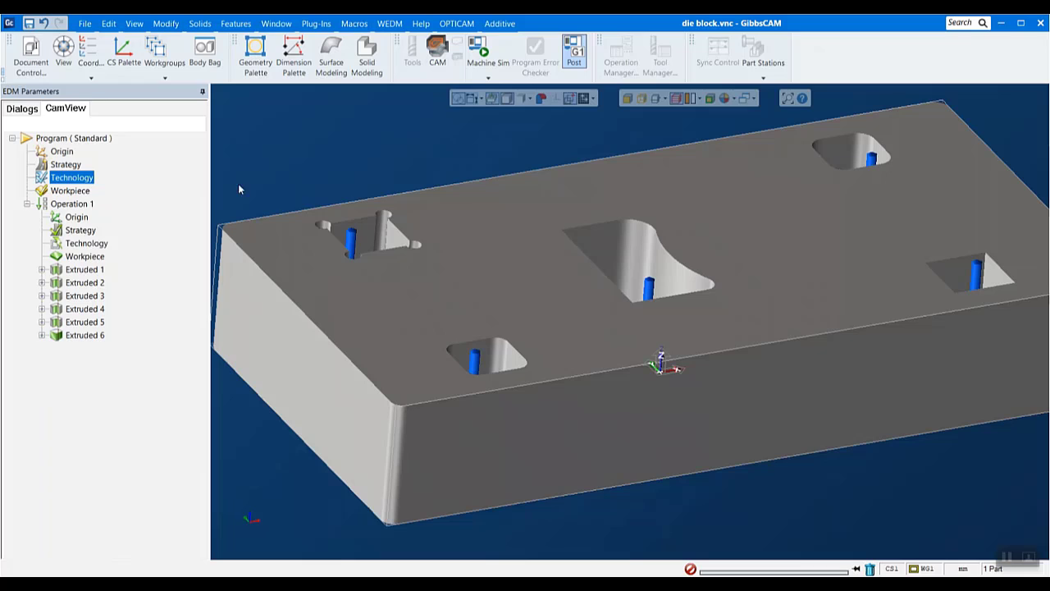
Examine the offset cut paths of Extruded 1 up close at a corner relief, and return to the full block view
click(84, 269)
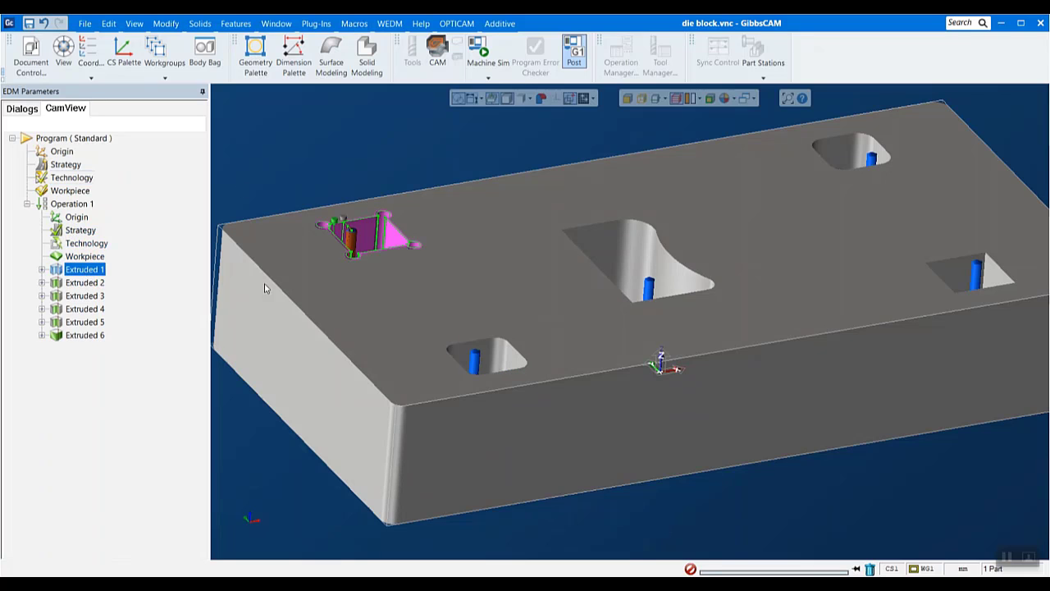
scroll(312, 210, up, 3)
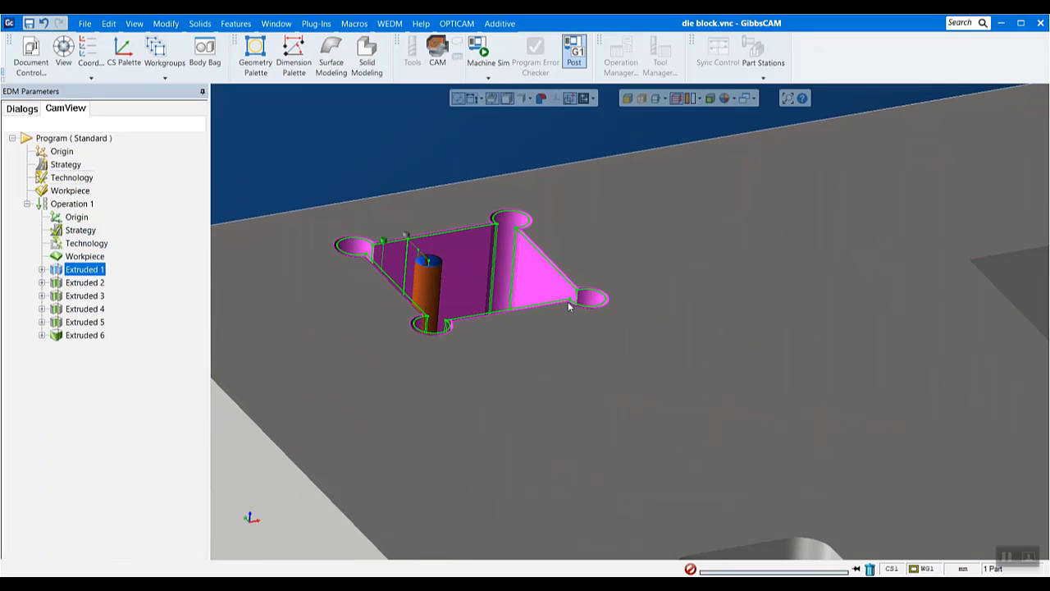
scroll(473, 233, up, 3)
scroll(522, 174, up, 5)
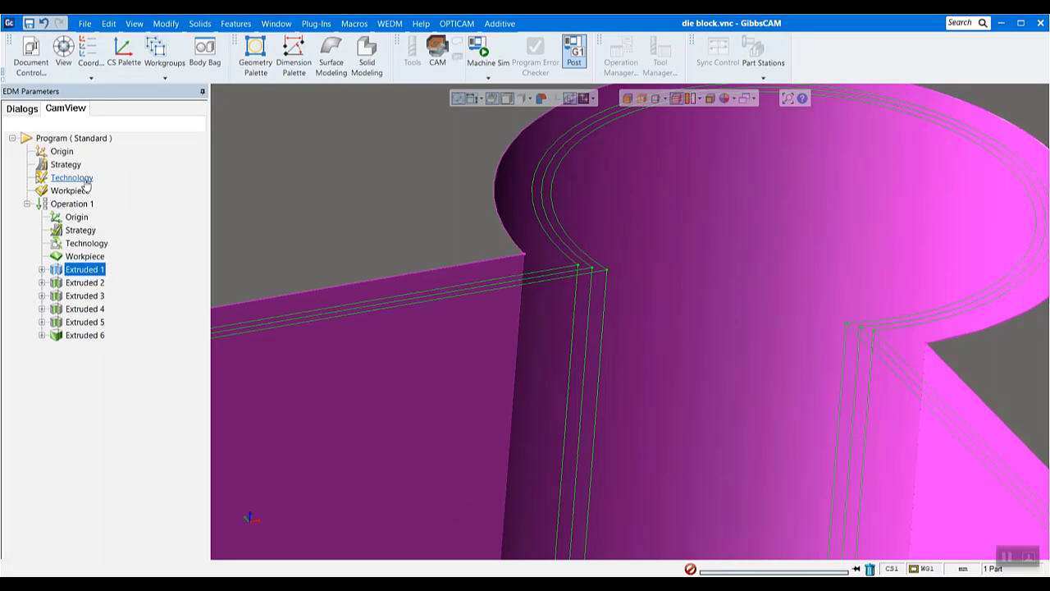
scroll(518, 409, down, 5)
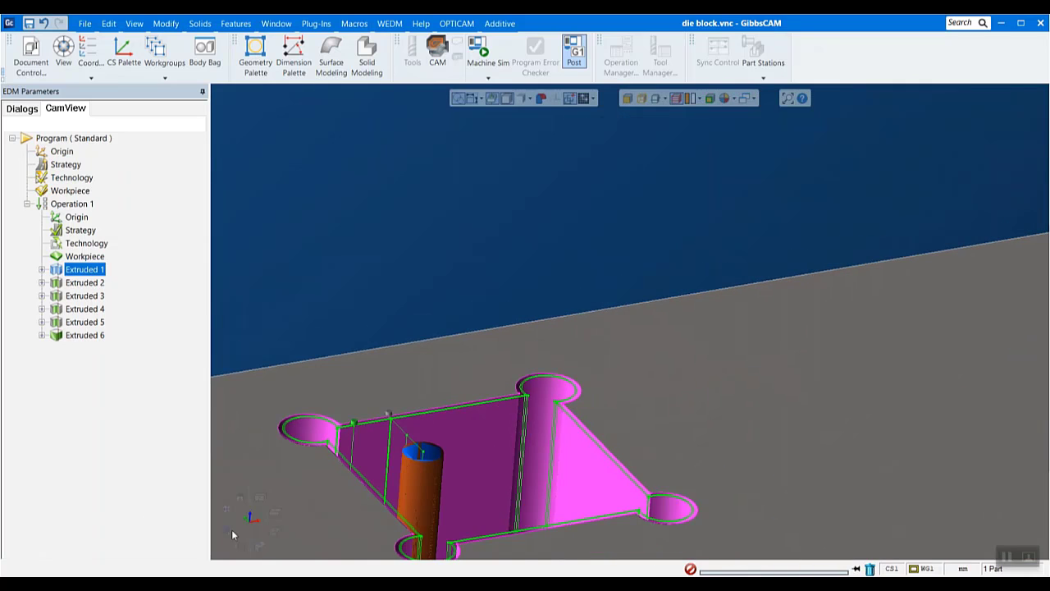
click(226, 512)
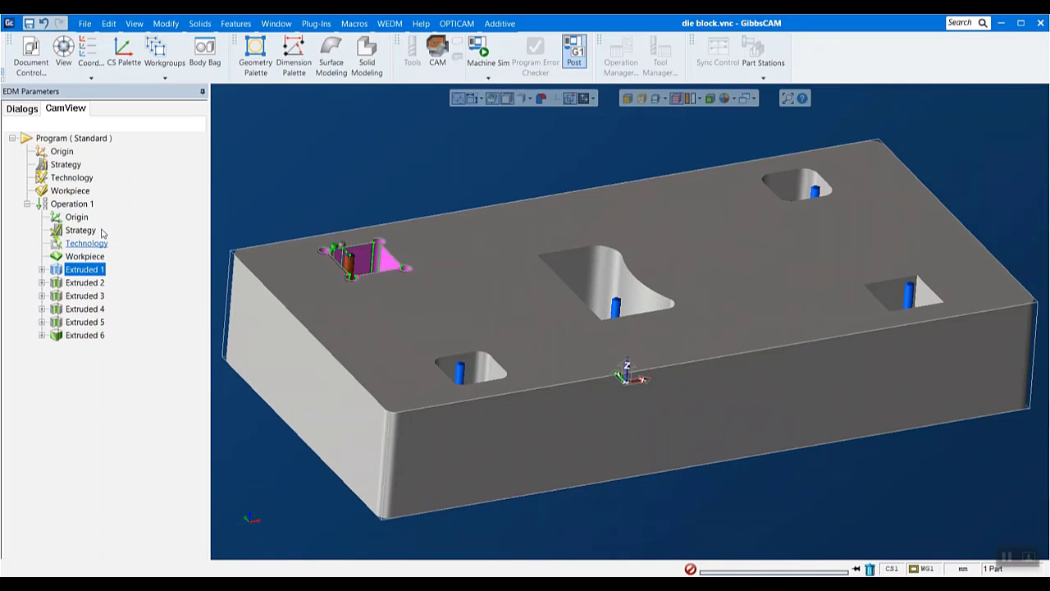
Review the program workpiece's box allowances and the specific solid option, and close the settings with the box around solids kept
double_click(70, 192)
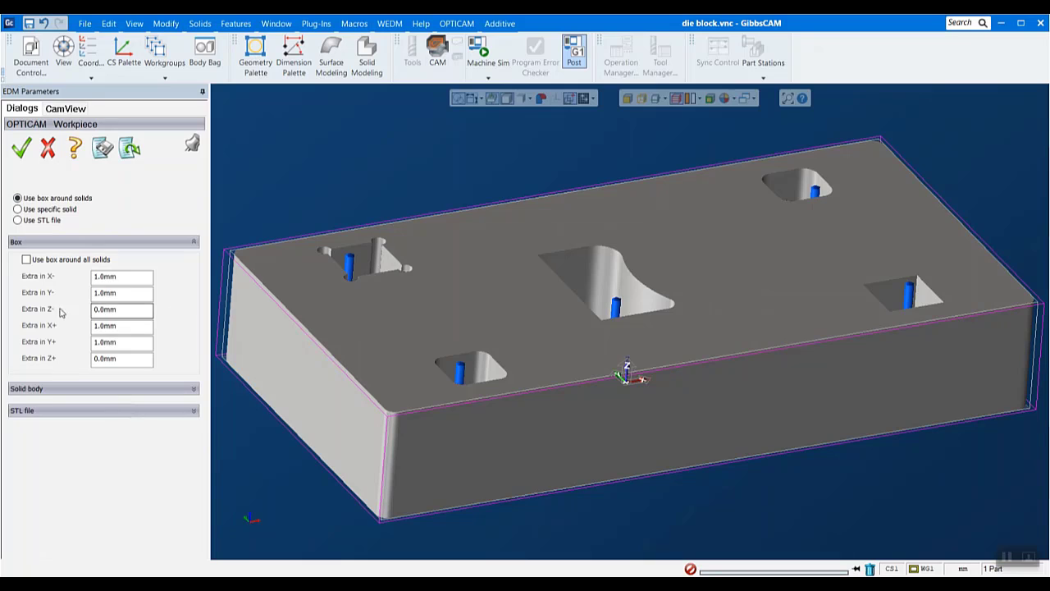
drag(140, 276, 21, 277)
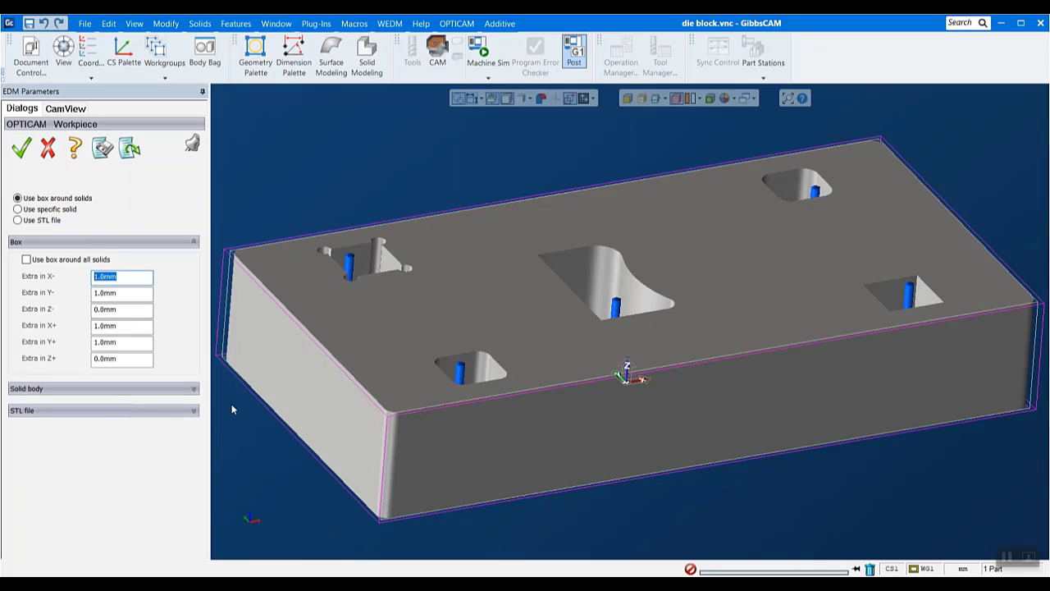
double_click(121, 329)
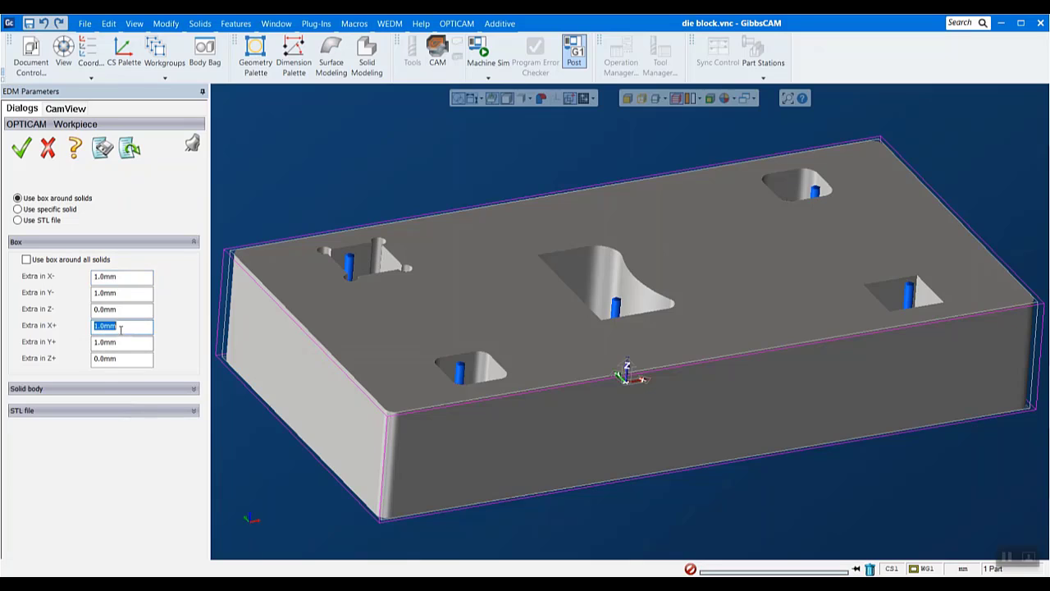
click(130, 314)
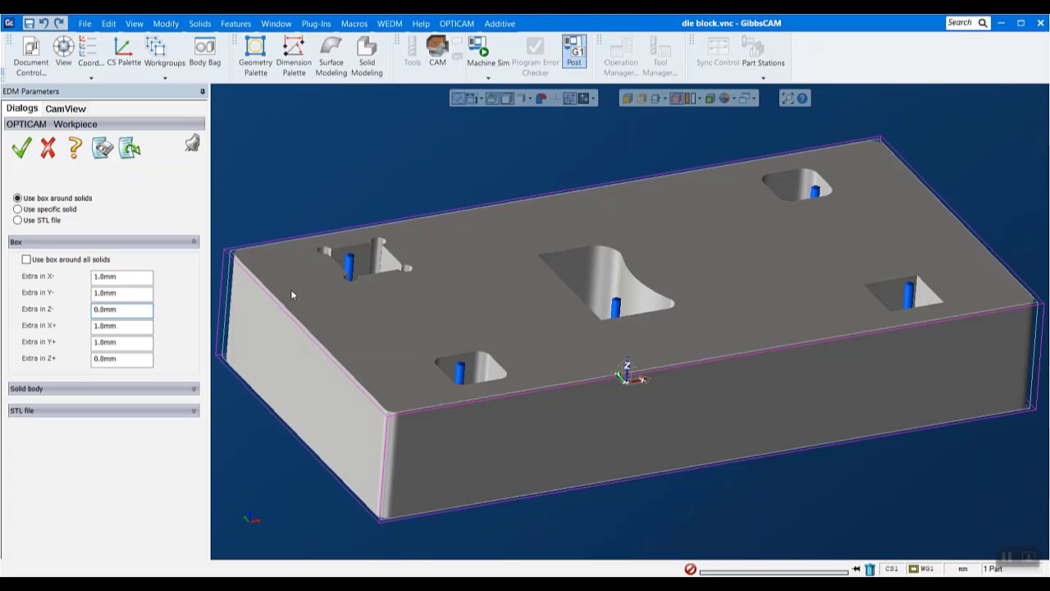
click(37, 209)
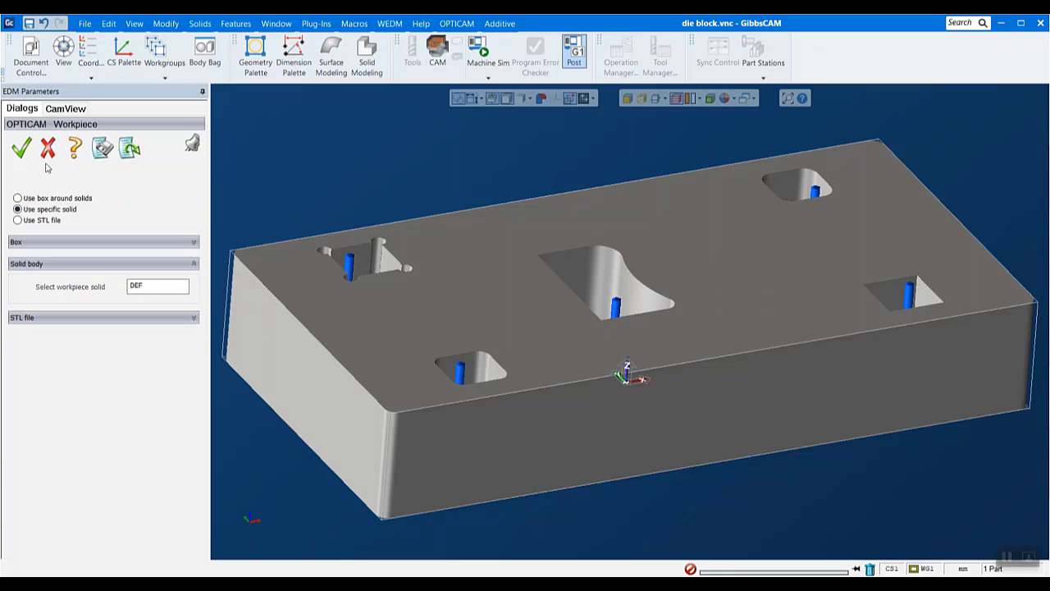
click(23, 149)
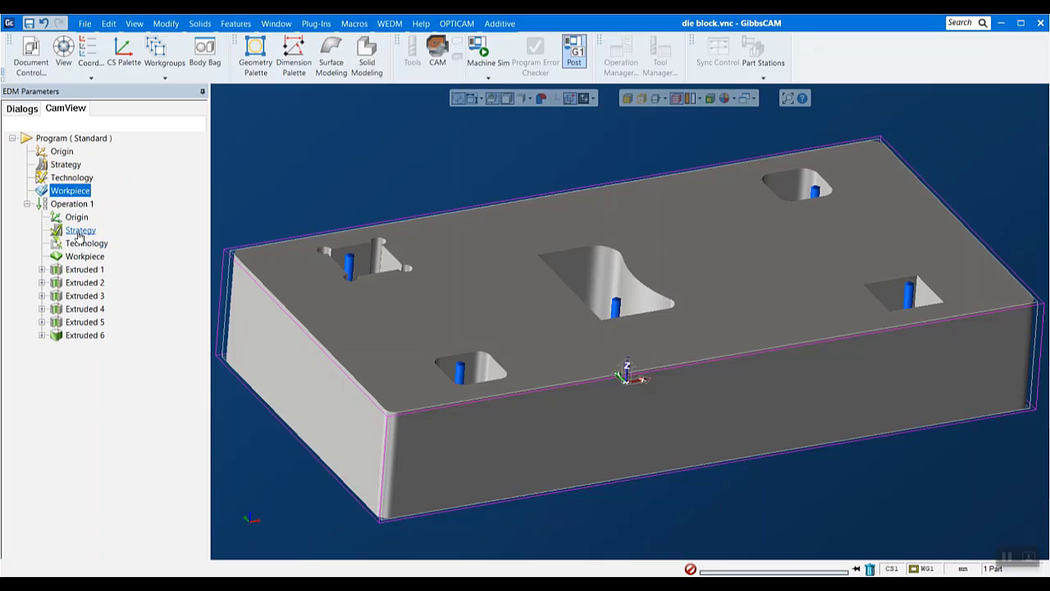
Set Operation 1's feature sequence strategy to the shortest path between features
double_click(80, 231)
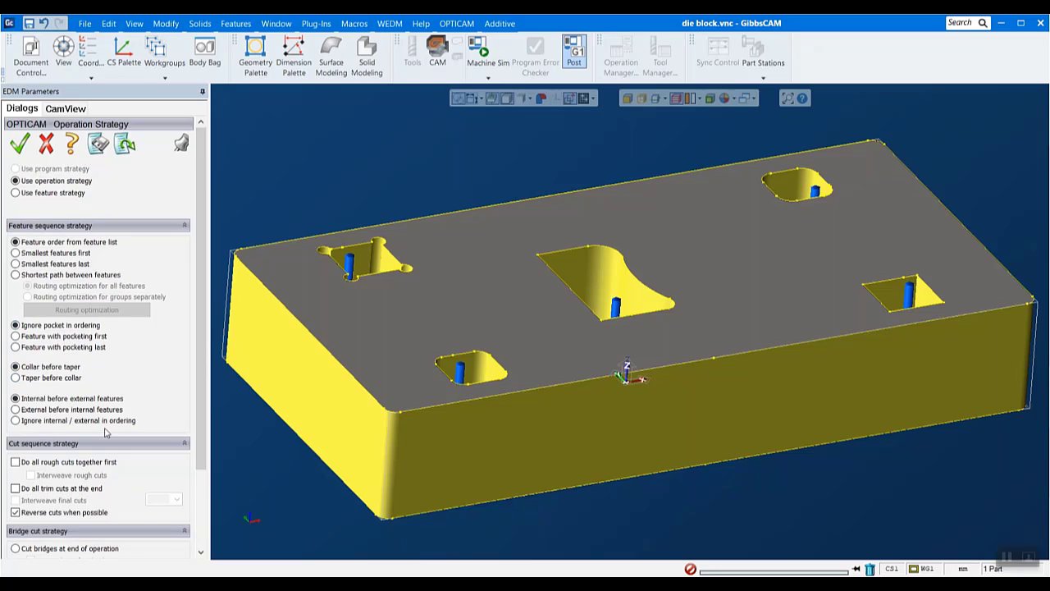
scroll(105, 432, down, 2)
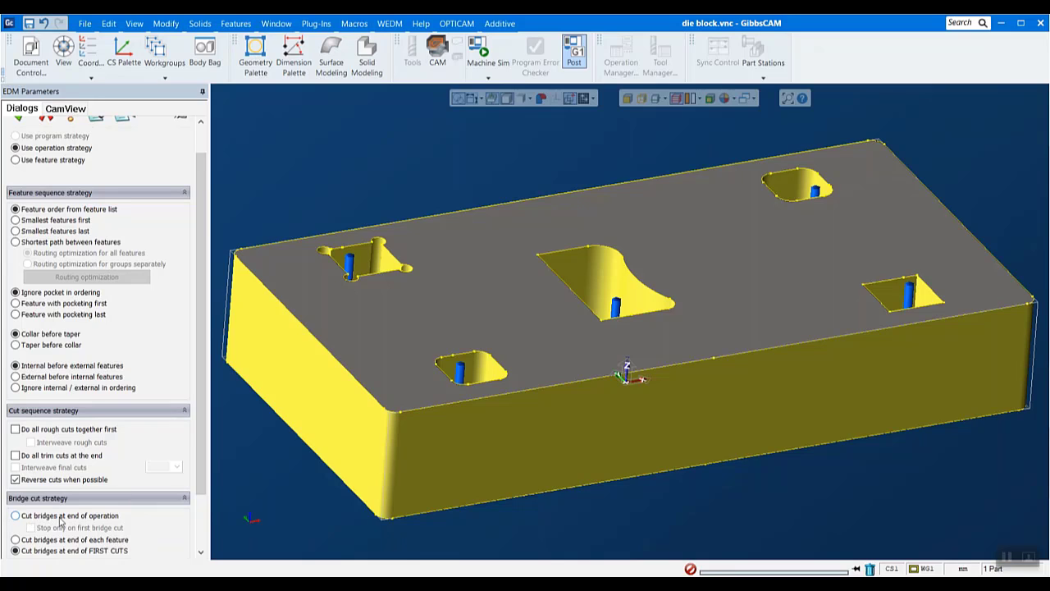
scroll(107, 388, up, 2)
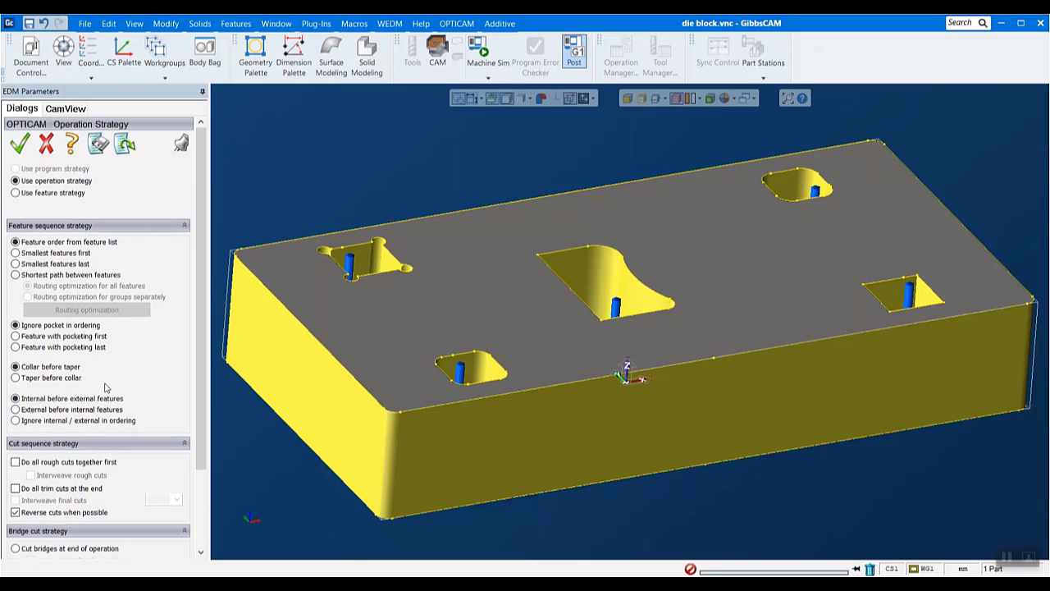
click(17, 274)
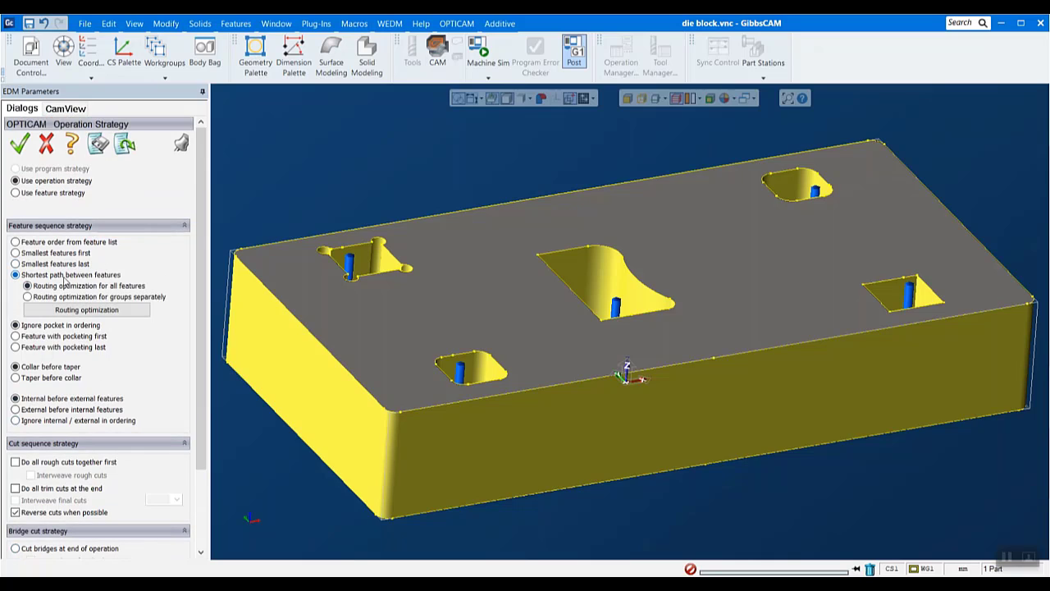
Optimize the routing from the relieved-corner pocket's start hole (-52.7, 28.5 mm) to the outer profile's start point (-0.2, -41.4 mm), recalculate and accept it
click(62, 311)
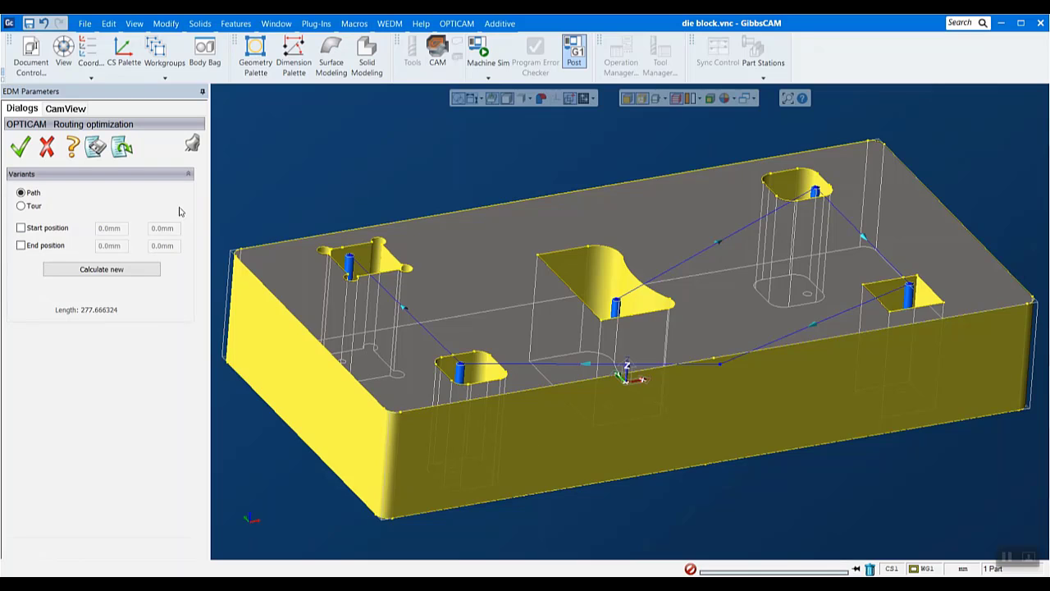
click(33, 233)
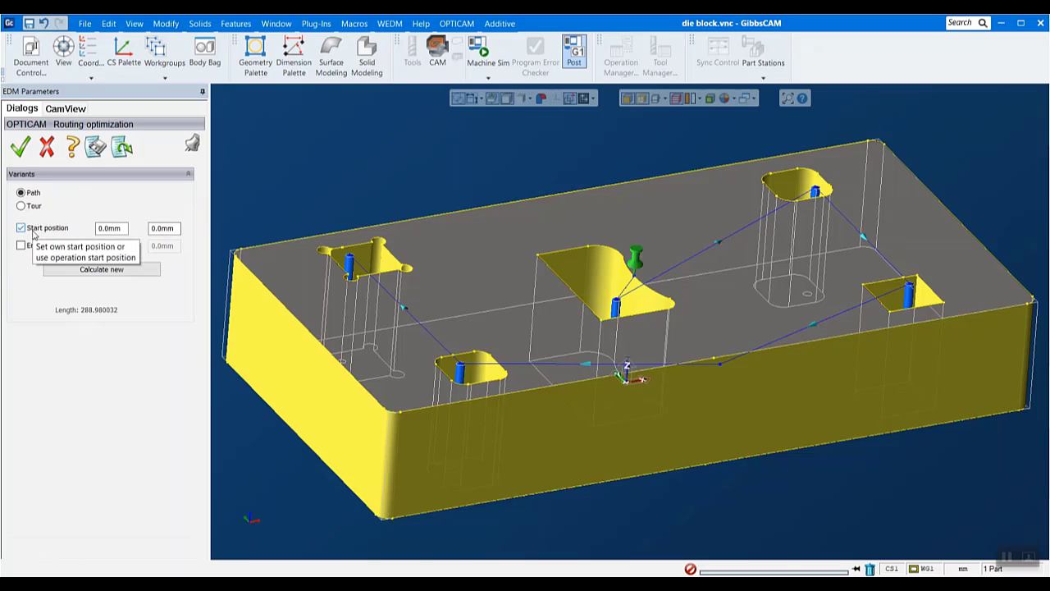
click(351, 259)
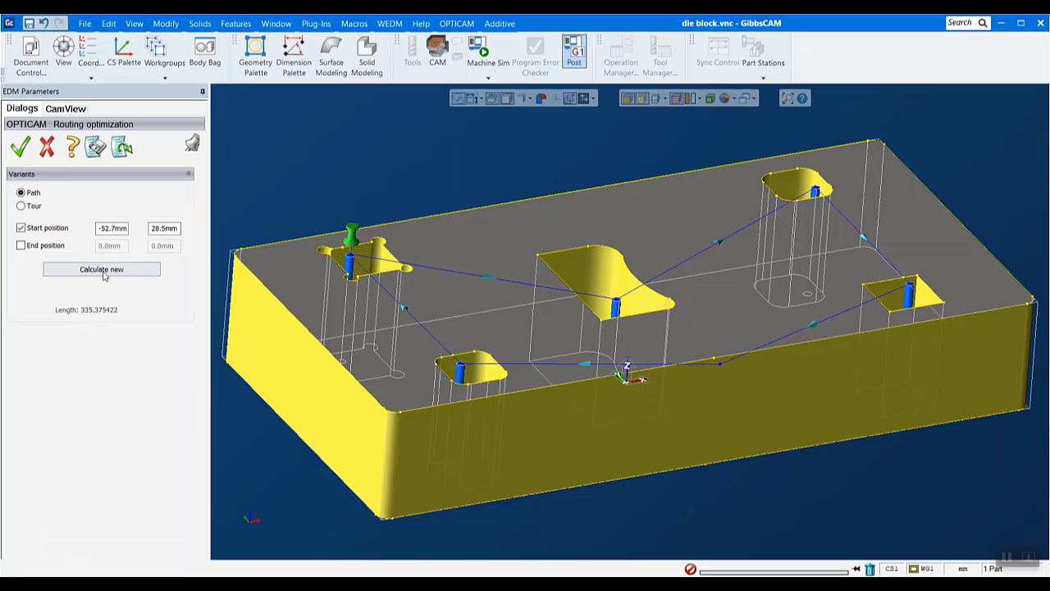
click(25, 246)
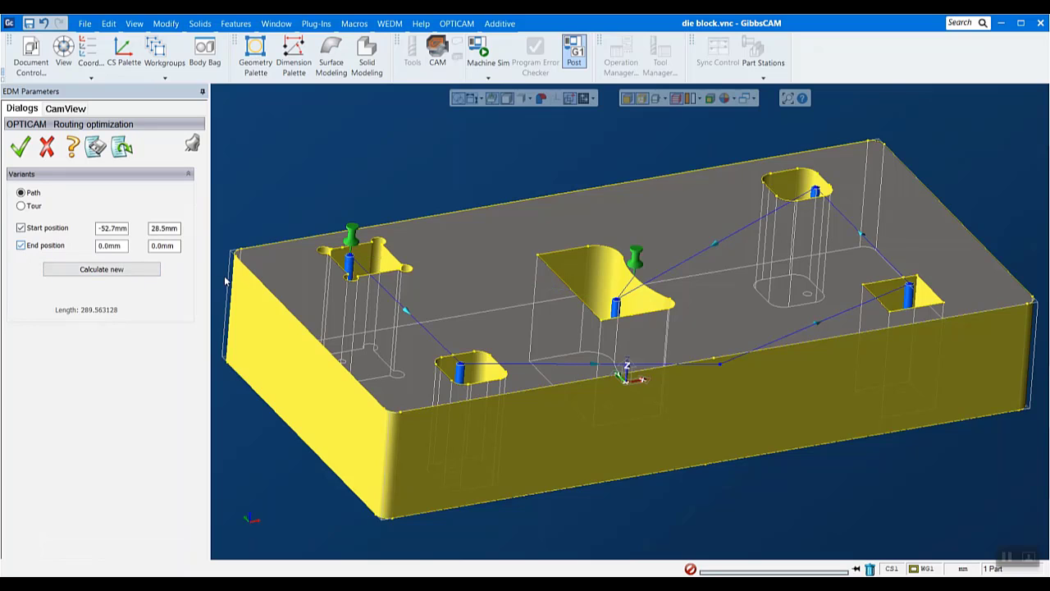
click(719, 365)
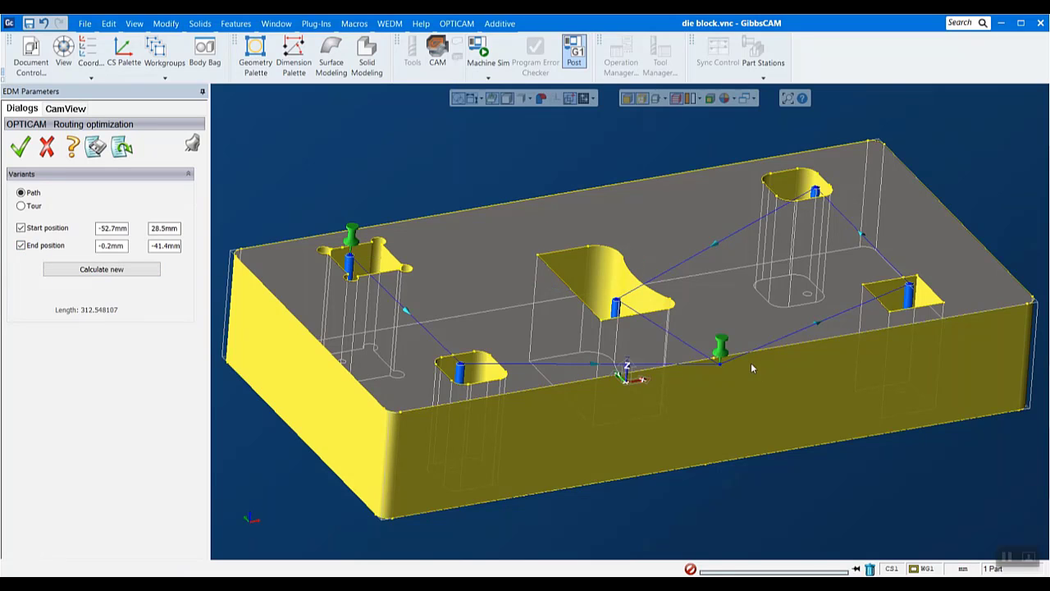
click(114, 272)
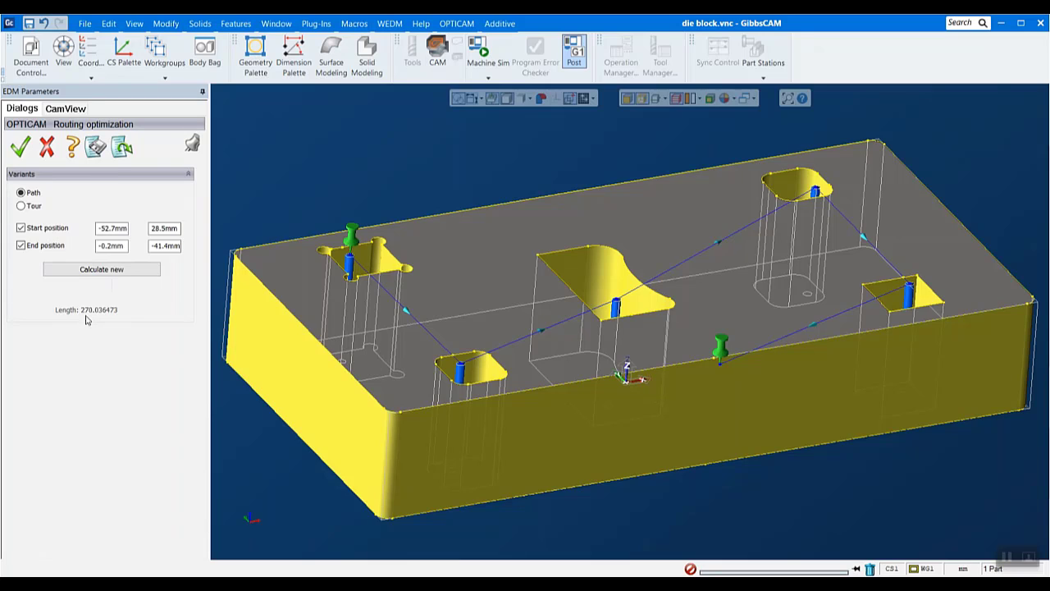
click(18, 152)
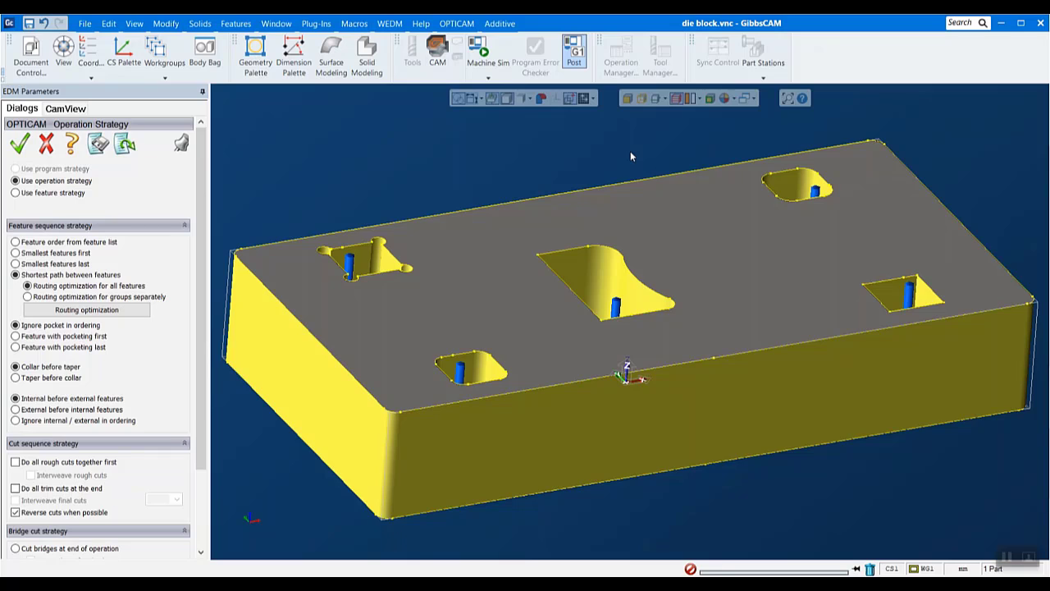
Expand Extruded 1 down to the parameters of its Segment 1 and highlight the feature on the block
click(65, 108)
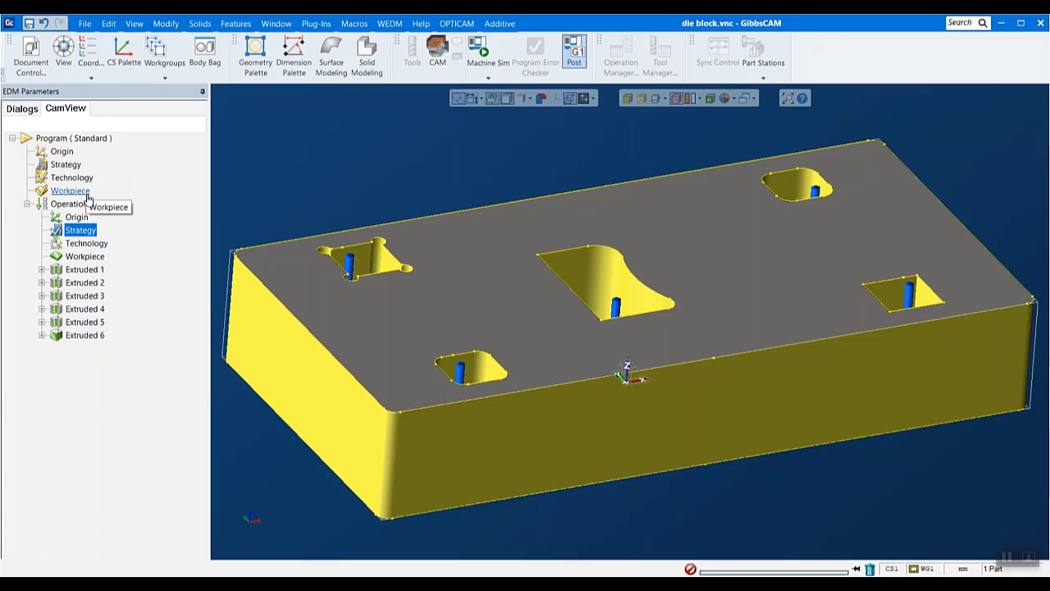
click(42, 269)
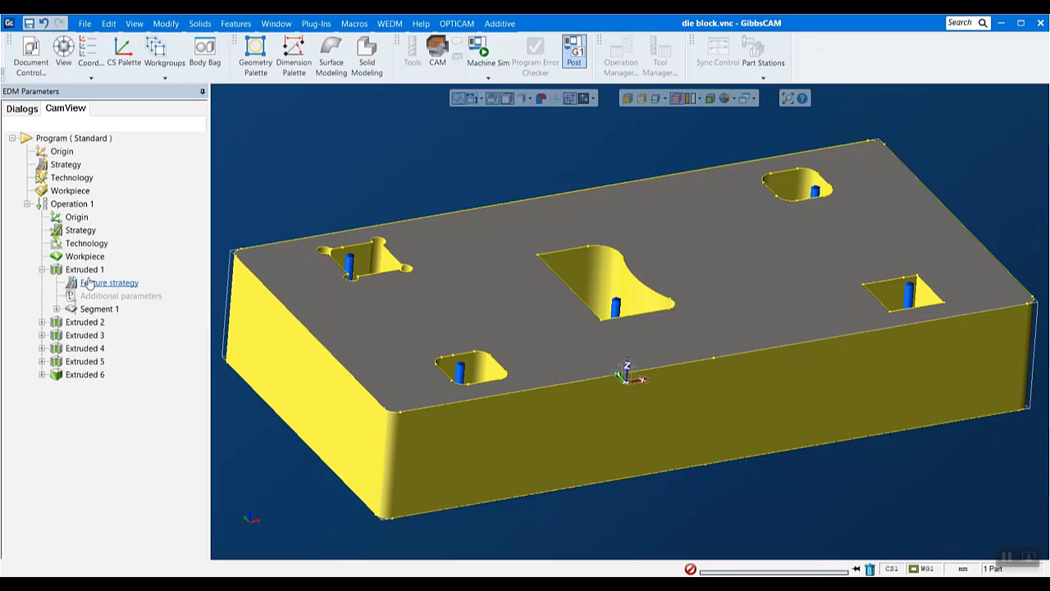
click(332, 258)
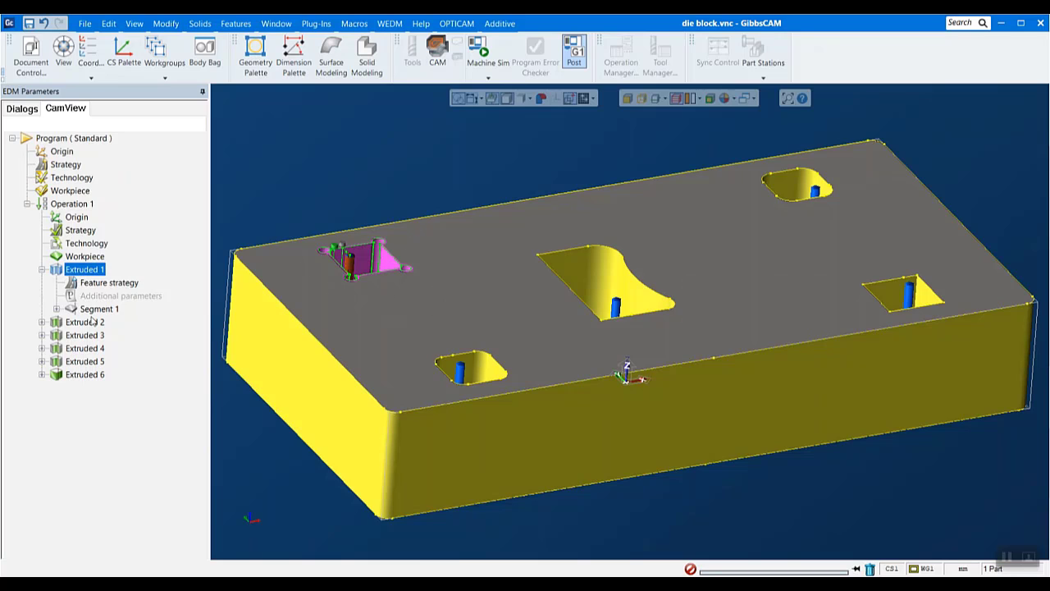
click(57, 308)
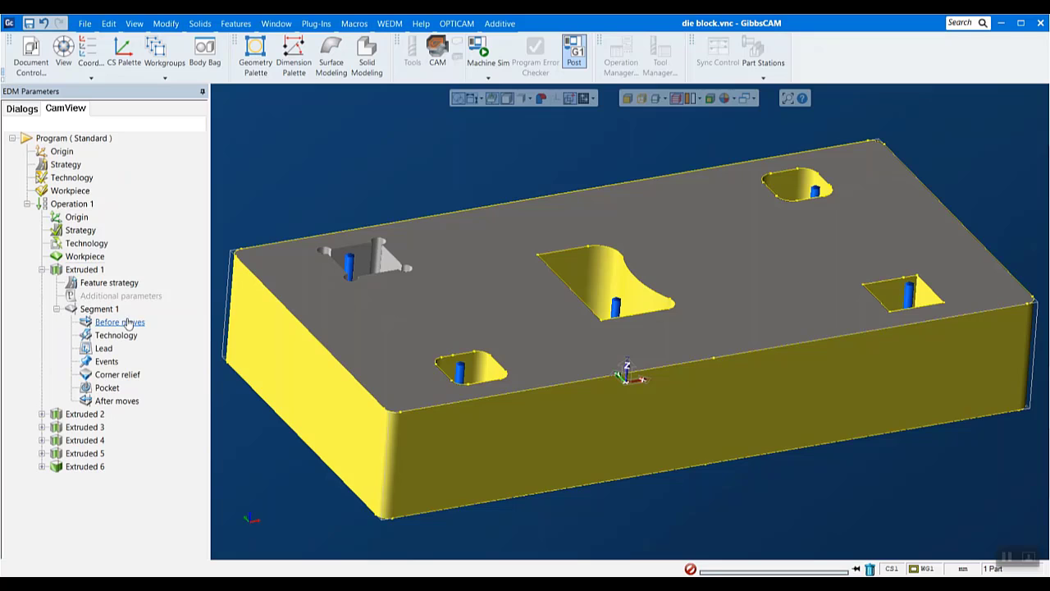
Try adding a rapid move and a wire thread move for the first cut before Extruded 1's Segment 1, and discard them
double_click(128, 322)
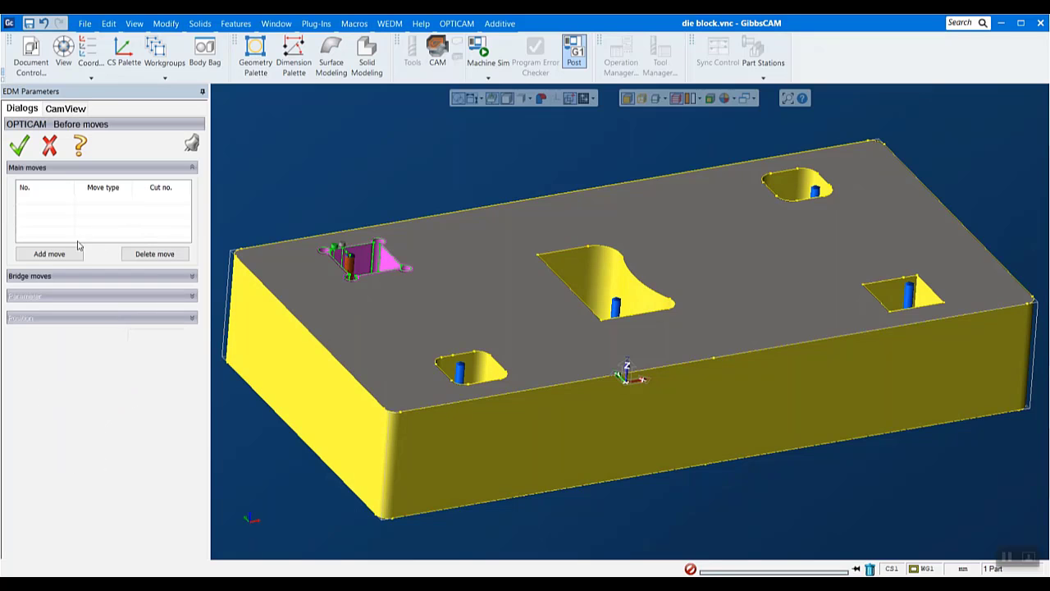
scroll(326, 187, up, 1)
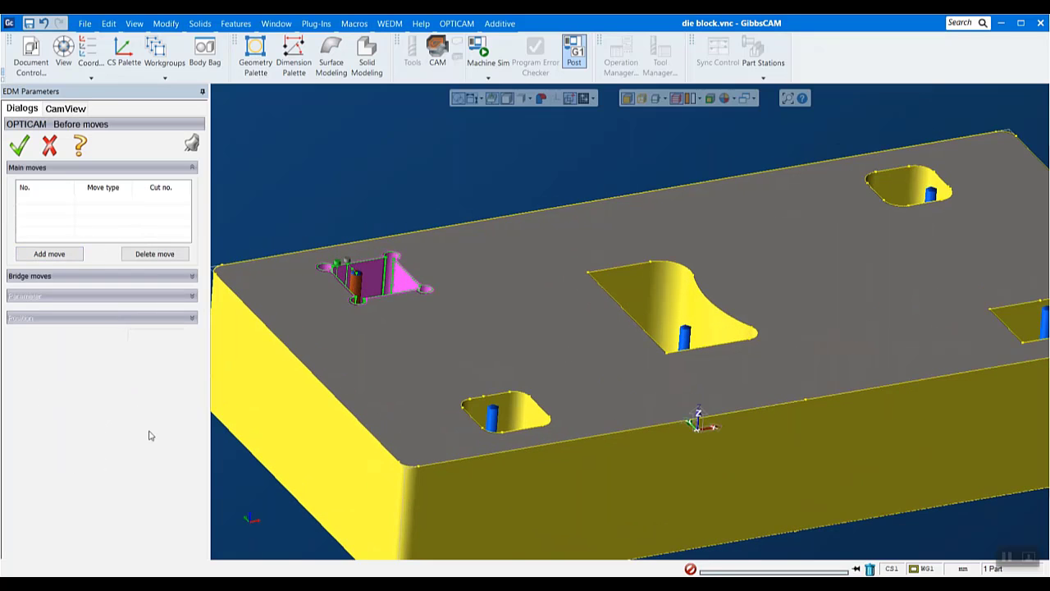
click(52, 255)
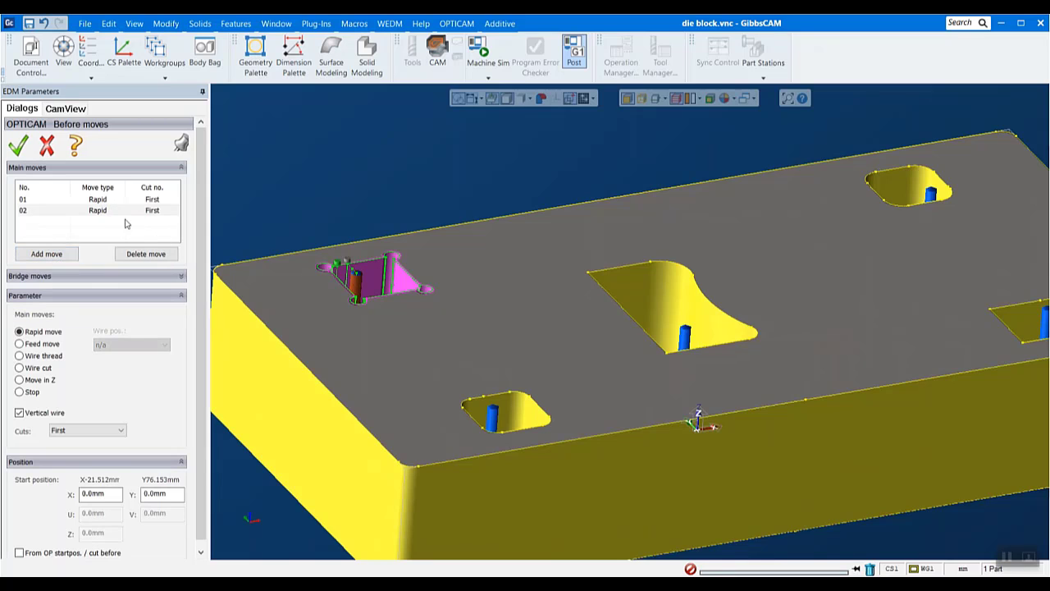
click(19, 368)
click(19, 355)
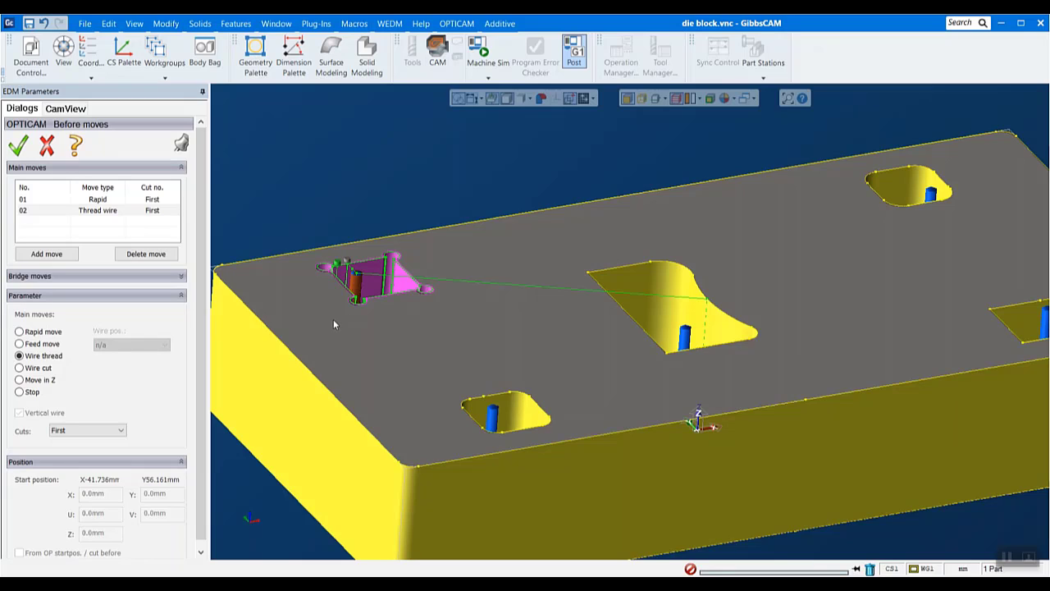
click(49, 149)
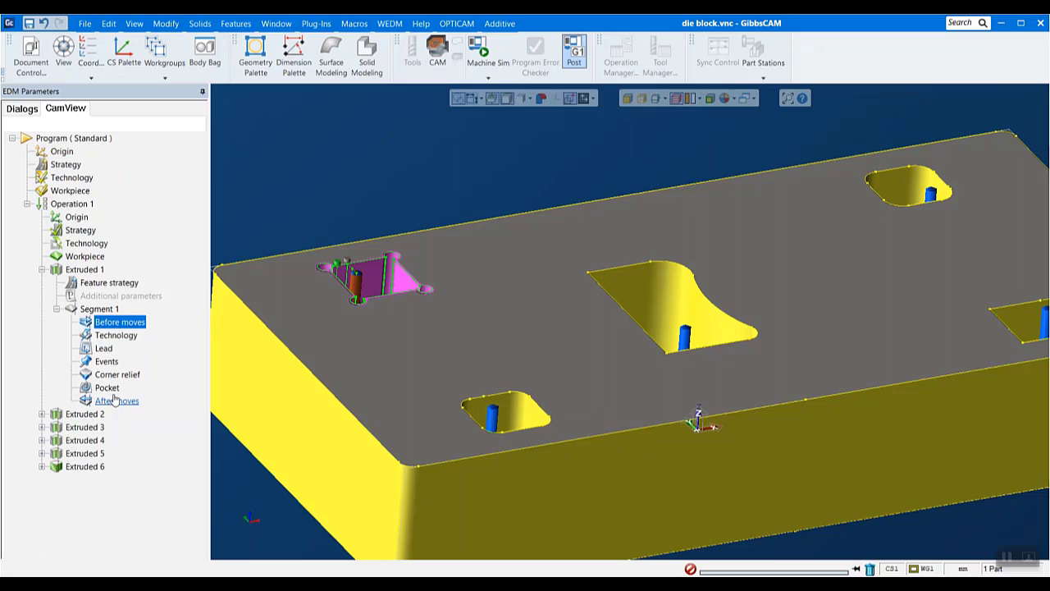
Review the start hole, endpoint and lead on/off settings of Extruded 1's Segment 1, and close them without changes
double_click(104, 348)
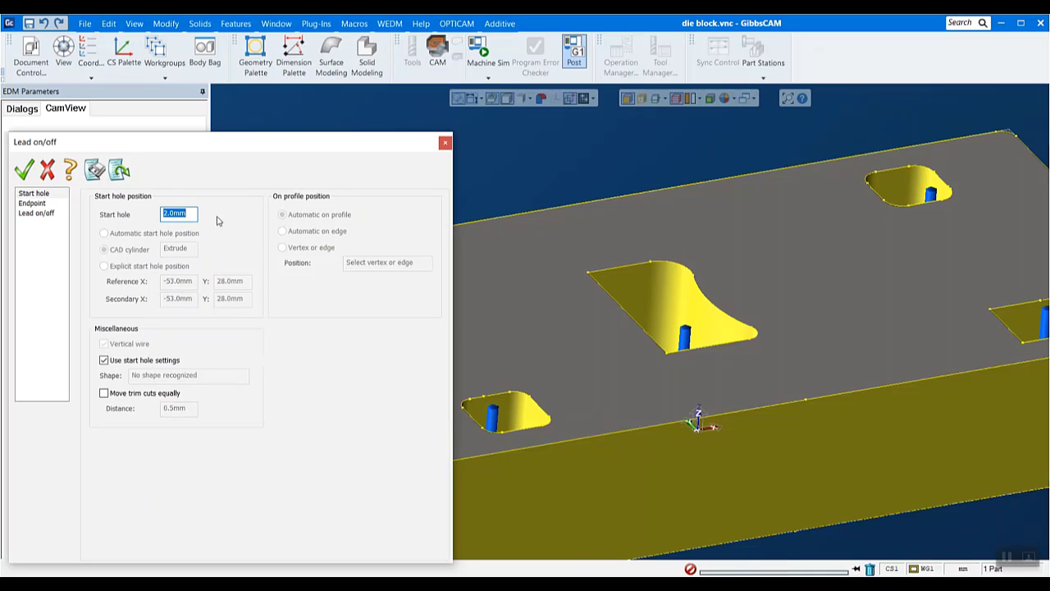
click(184, 212)
click(34, 203)
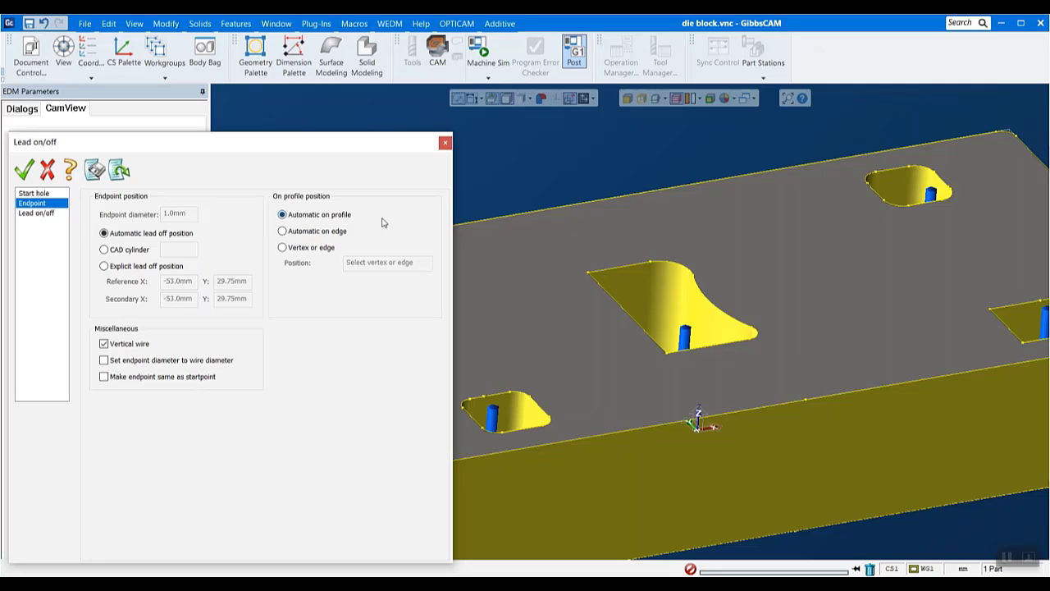
click(36, 214)
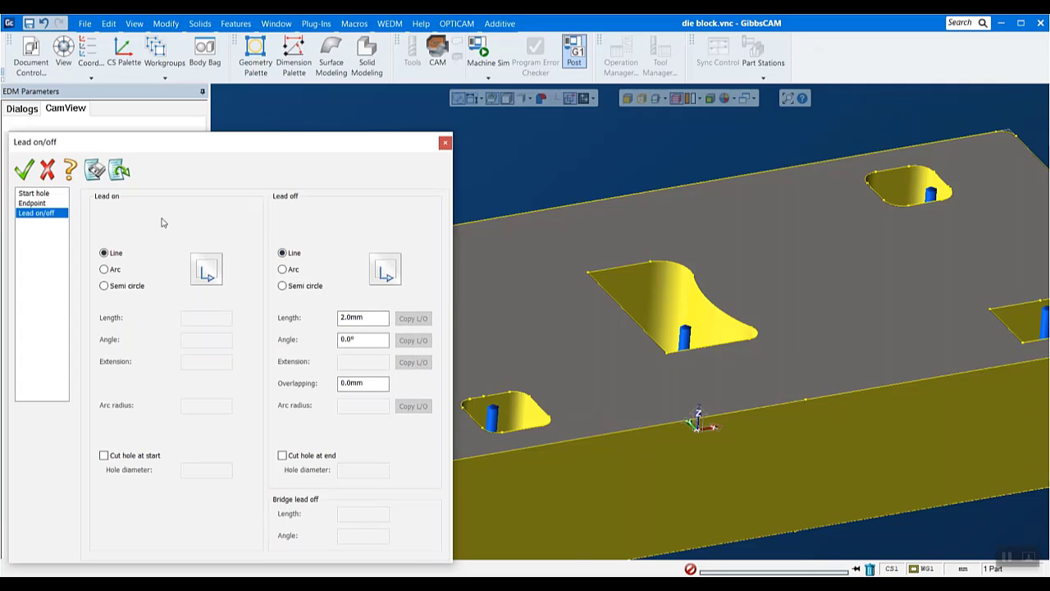
drag(246, 148, 693, 177)
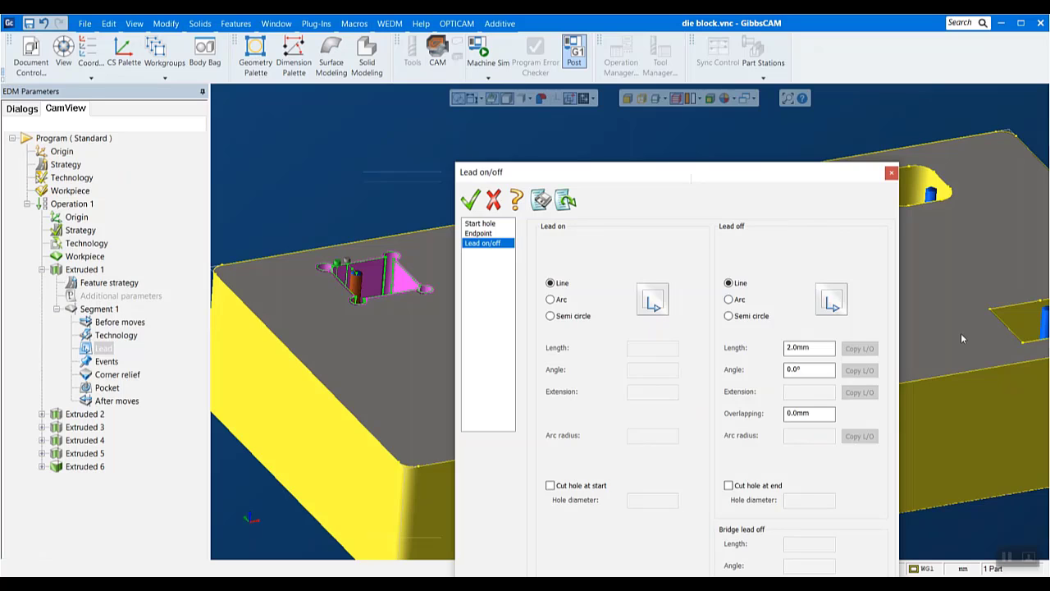
click(891, 172)
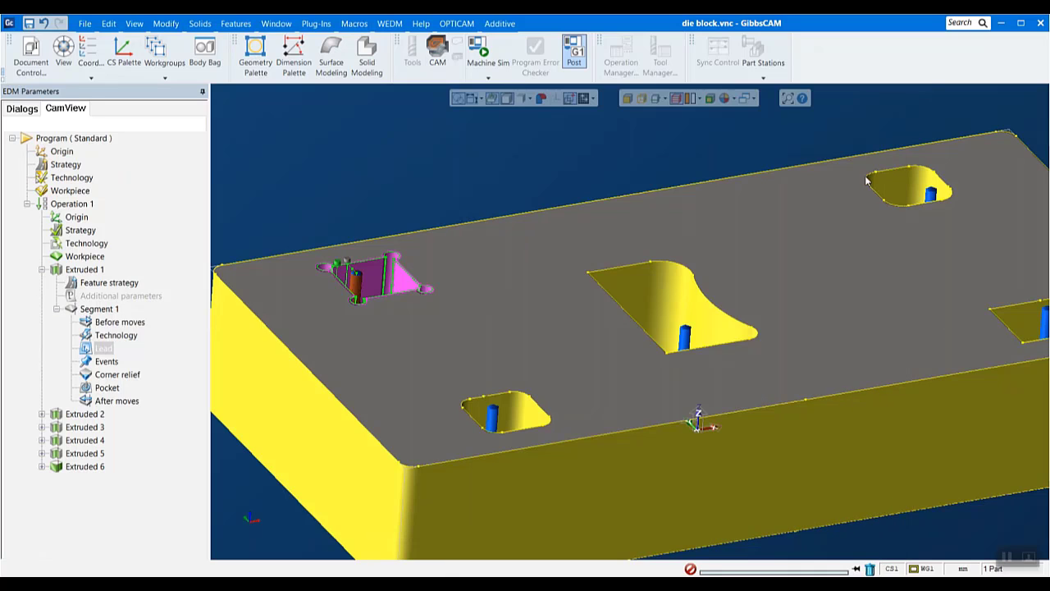
Try adding a circular loop corner relief to all corners of Segment 1, examine its styles and radius parameter, and remove it
click(129, 376)
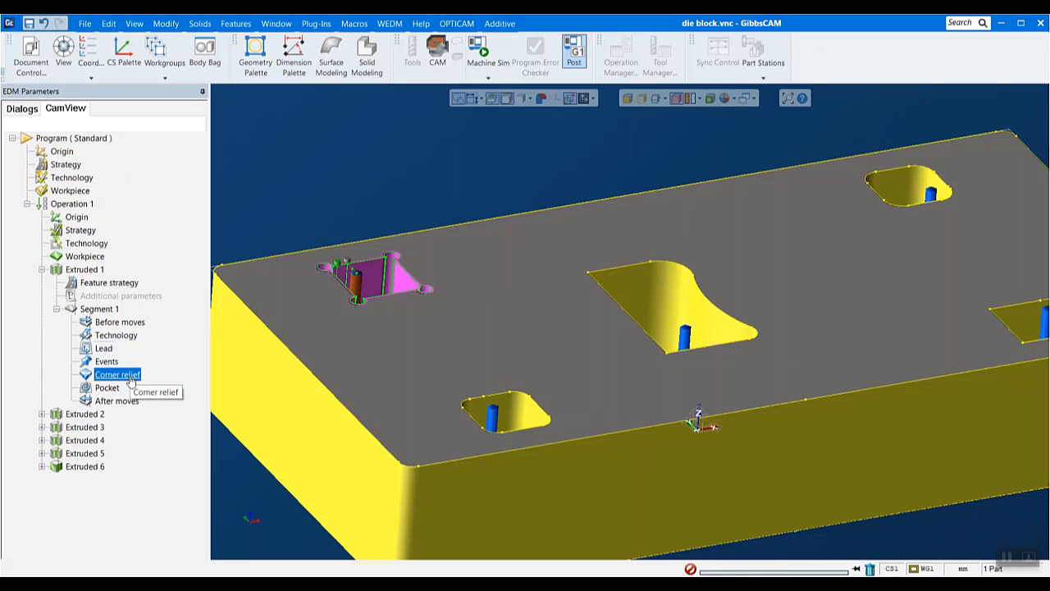
double_click(129, 376)
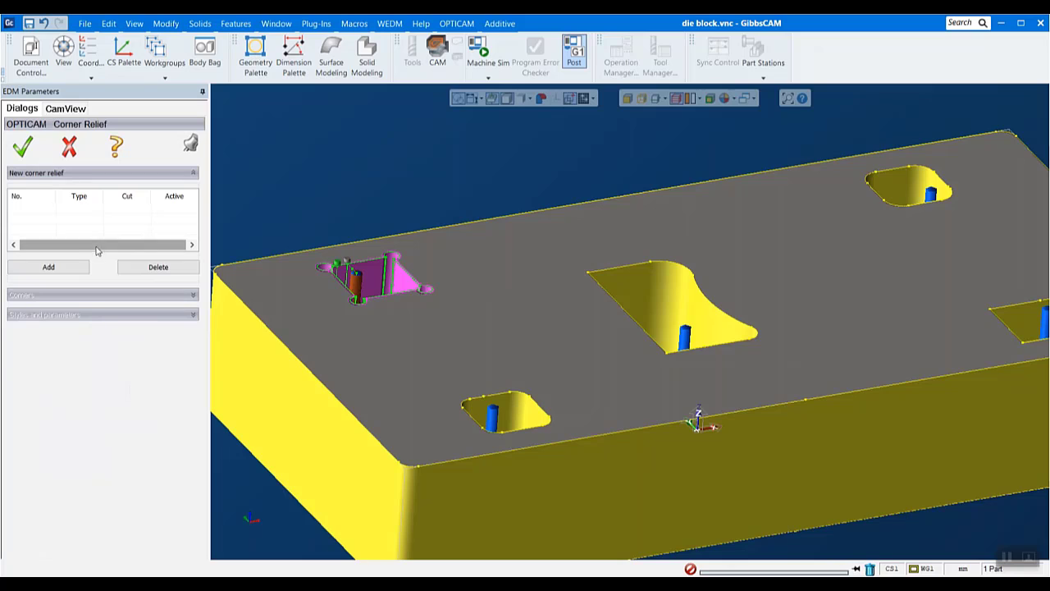
click(49, 267)
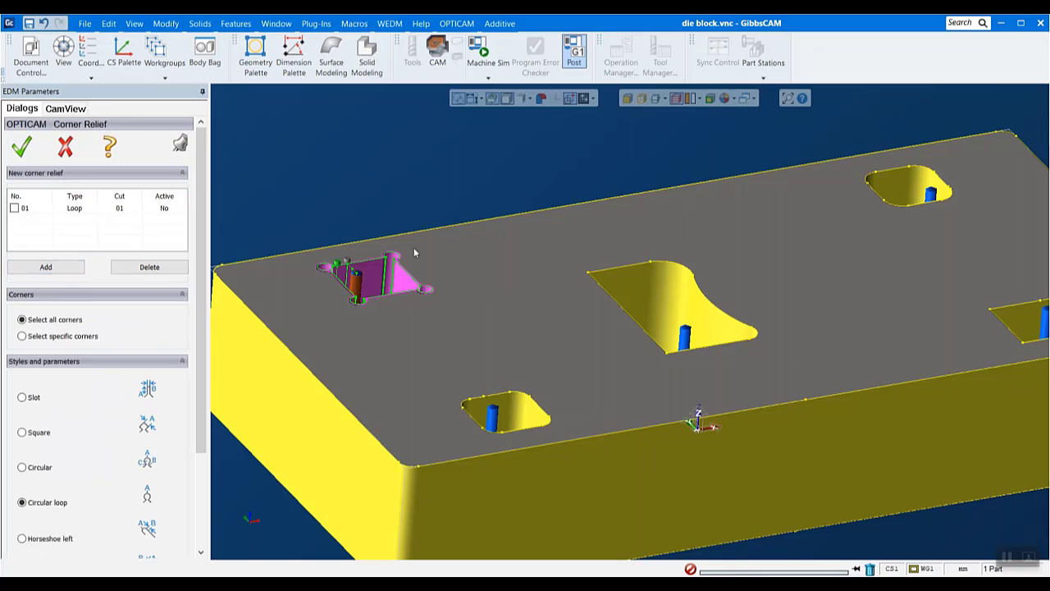
scroll(188, 402, down, 2)
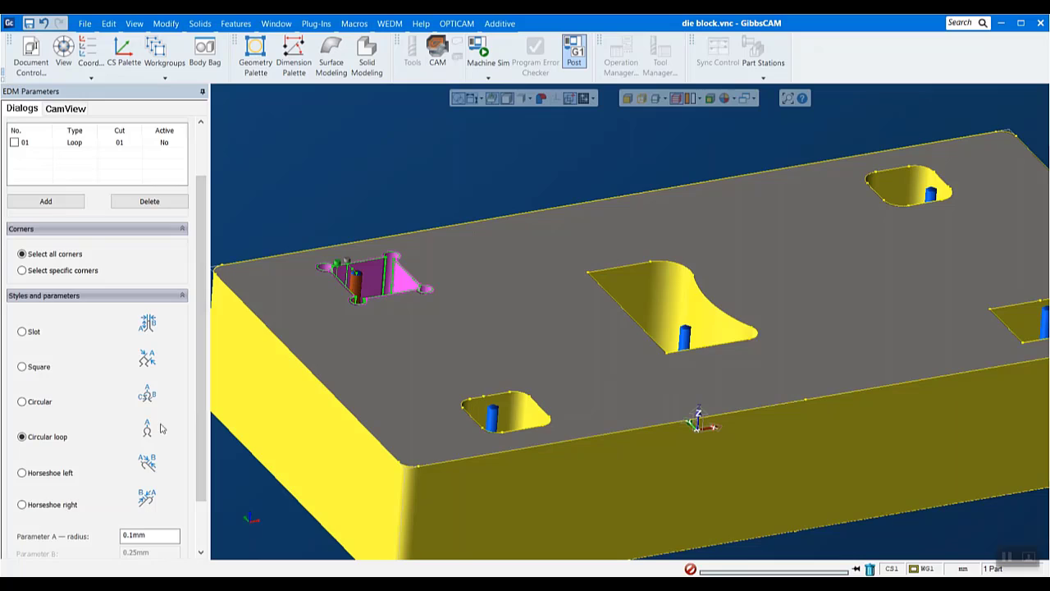
double_click(150, 536)
scroll(171, 523, up, 2)
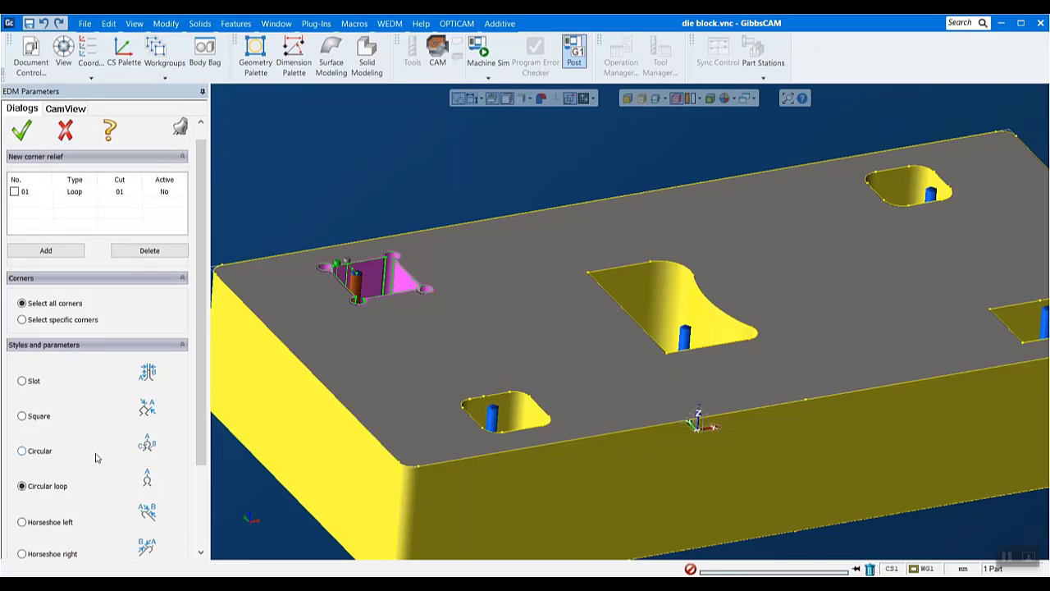
scroll(96, 461, up, 1)
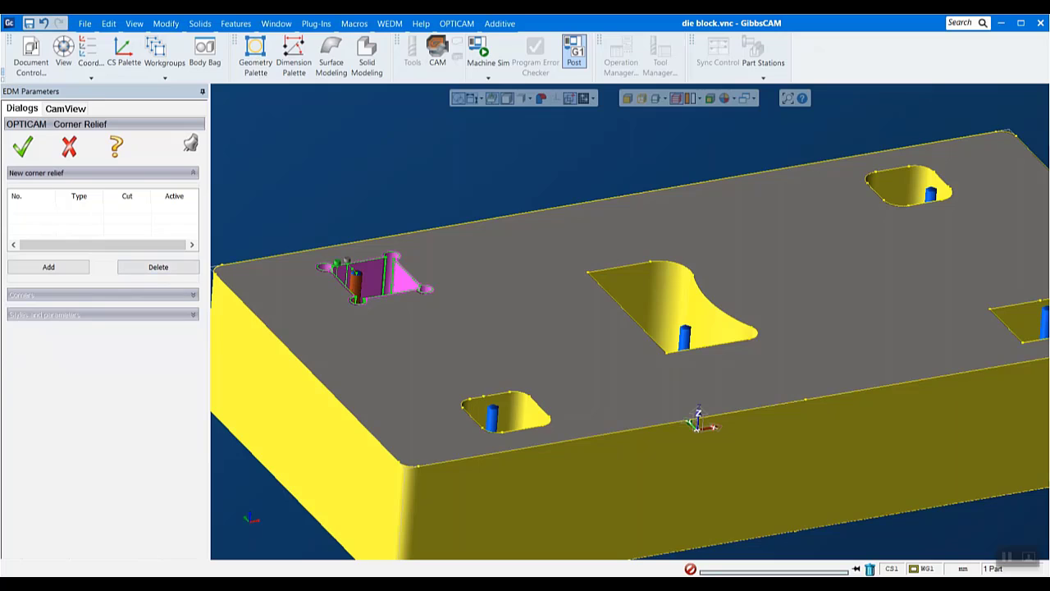
click(23, 151)
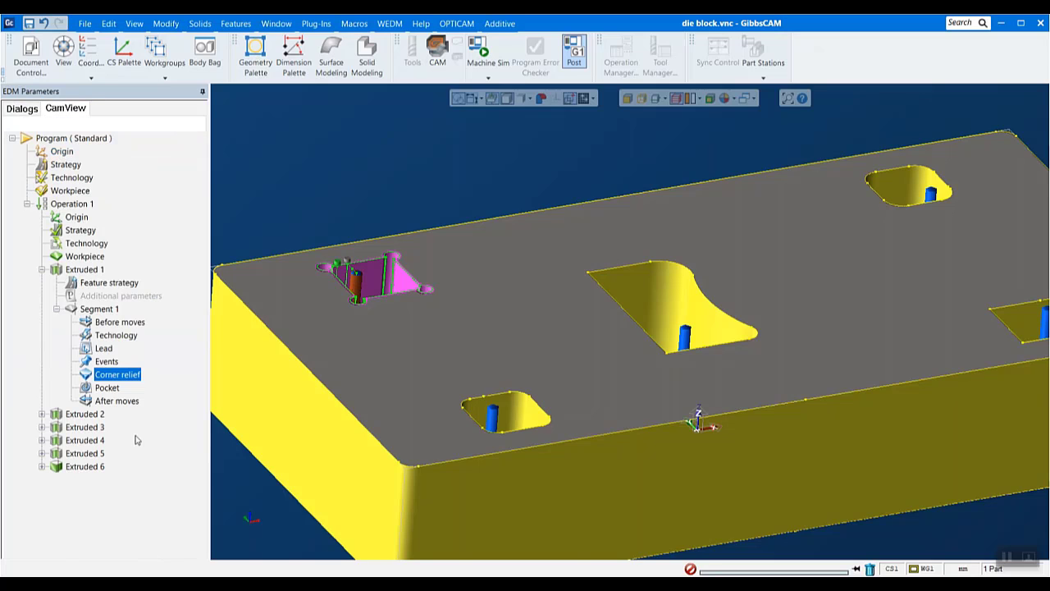
Review the pocketing methods and parameters of Segment 1, cancel out, and return to the full block view
double_click(107, 388)
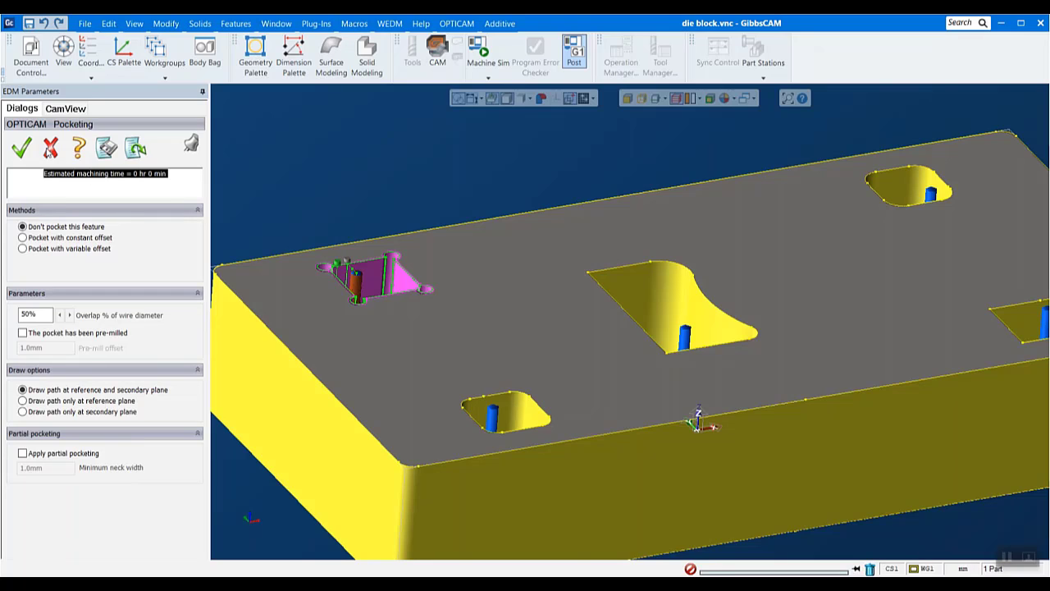
click(50, 149)
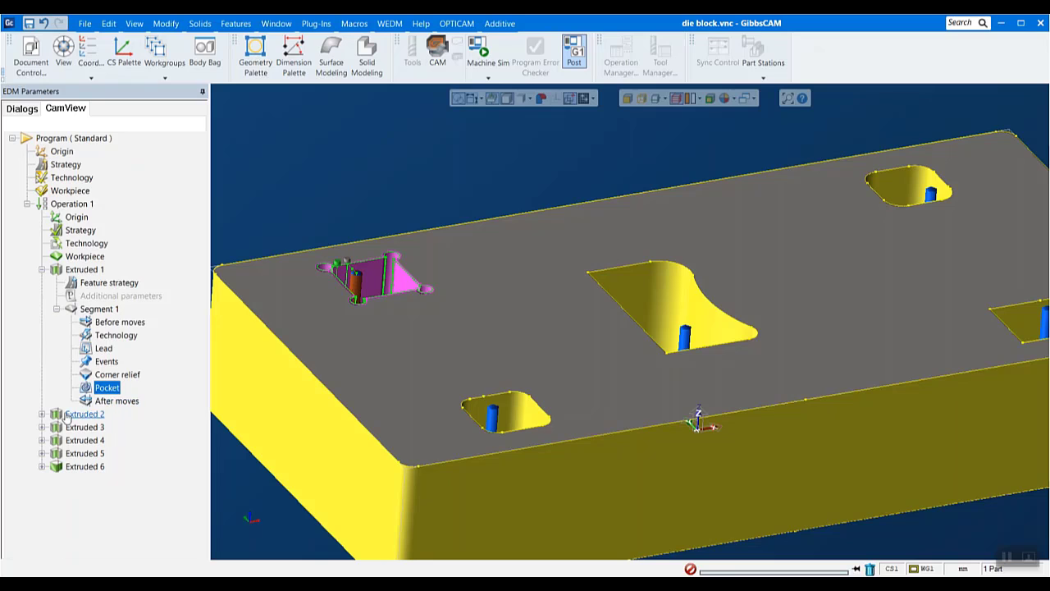
scroll(470, 359, down, 2)
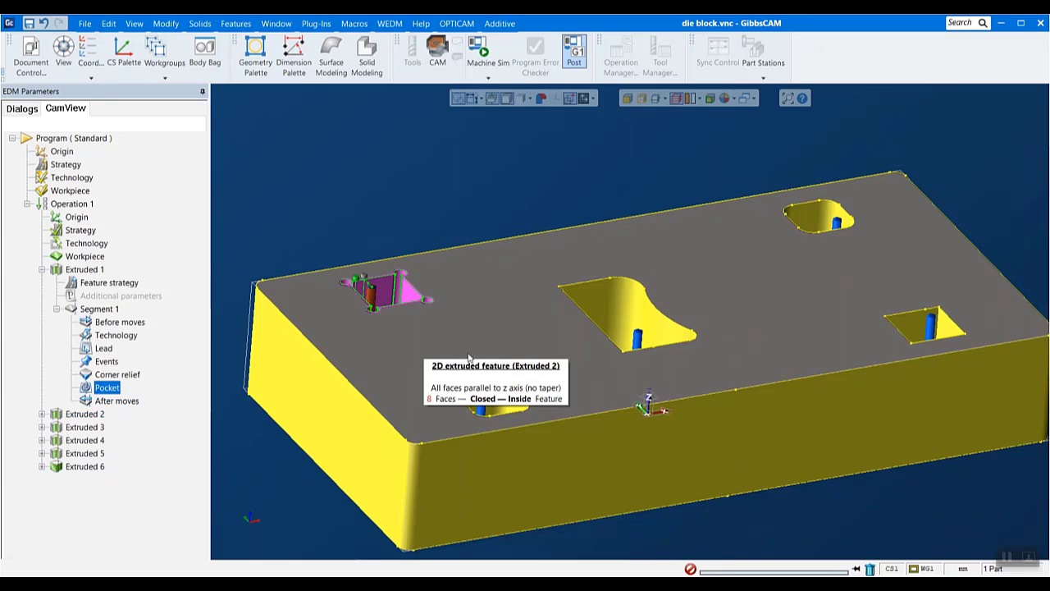
middle_drag(968, 251, 948, 299)
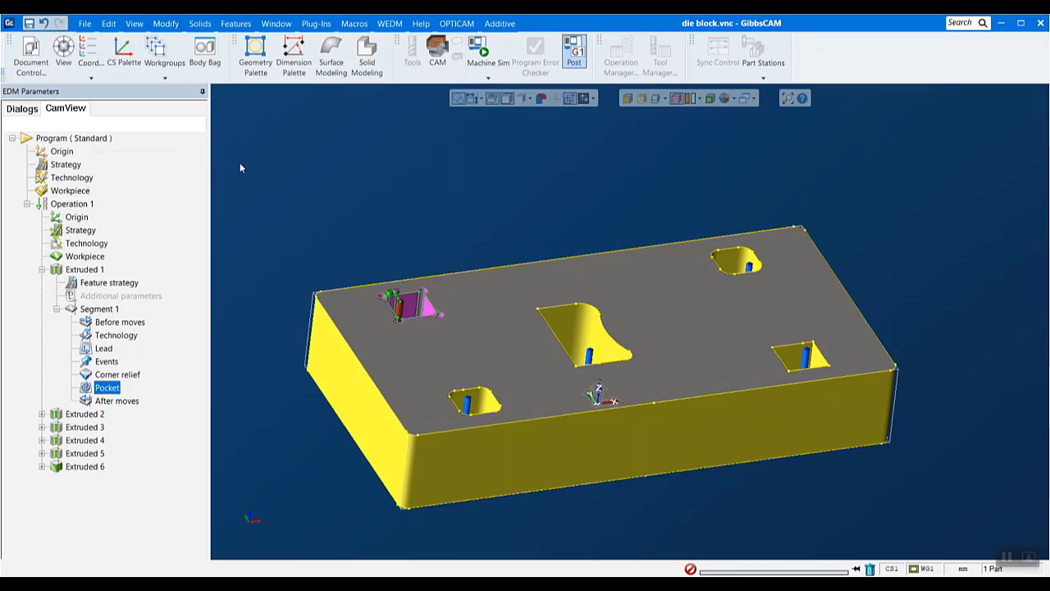
Create a new part file named Untitled.vnc in the EDM Web Claas Files folder
click(79, 23)
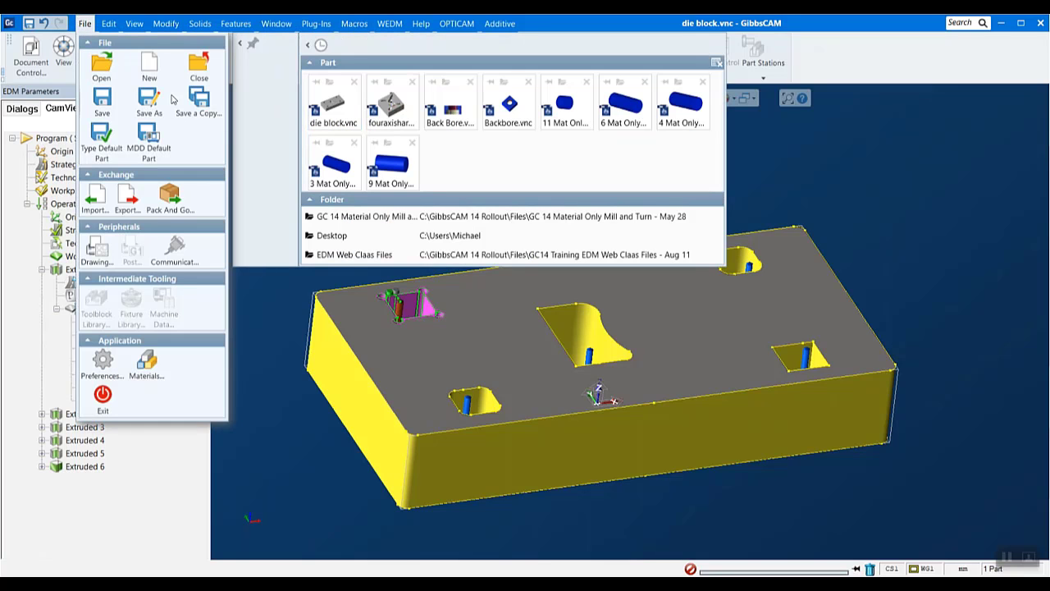
click(151, 72)
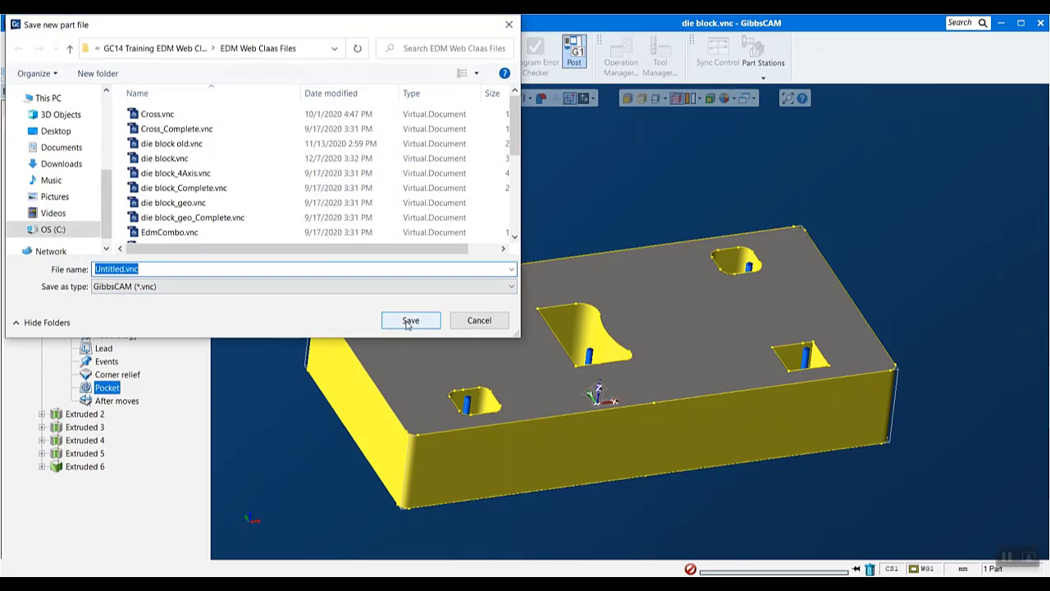
click(410, 319)
click(611, 323)
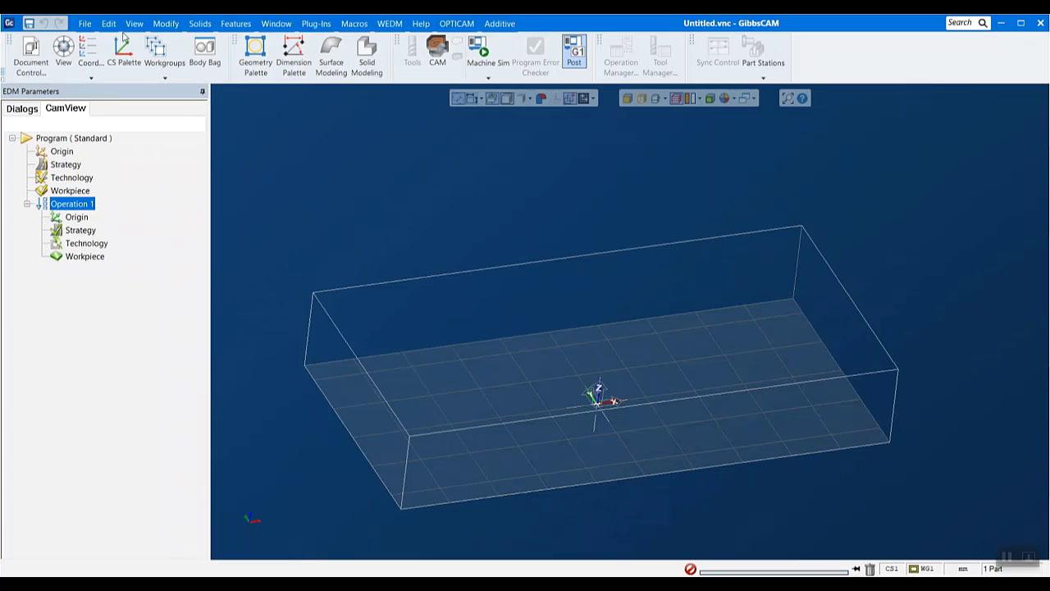
Import the Parasolid model fouraxishard solid.x_t into the new part
click(84, 23)
click(96, 201)
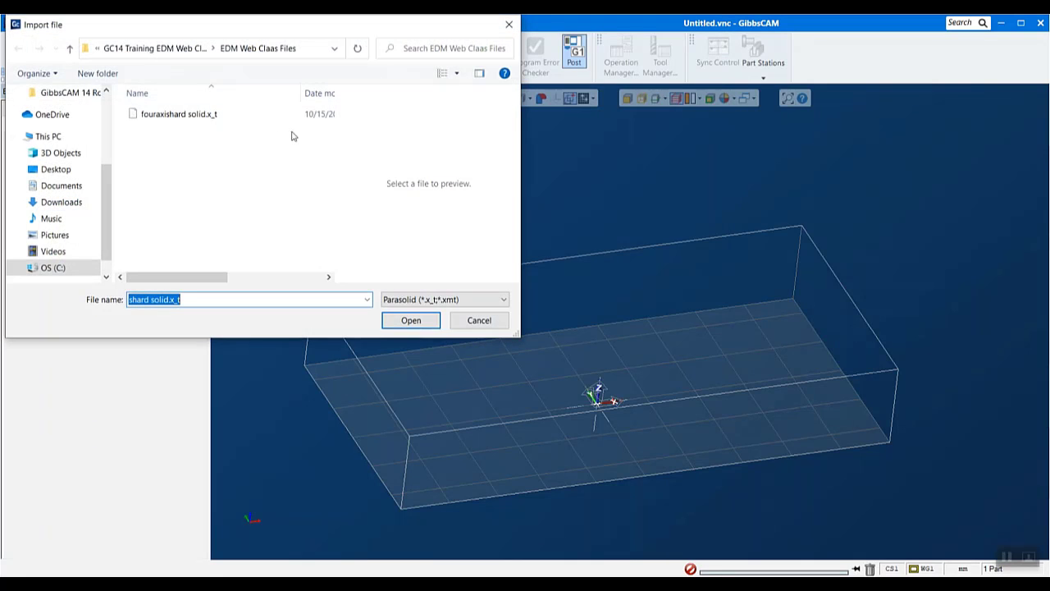
click(209, 114)
click(394, 324)
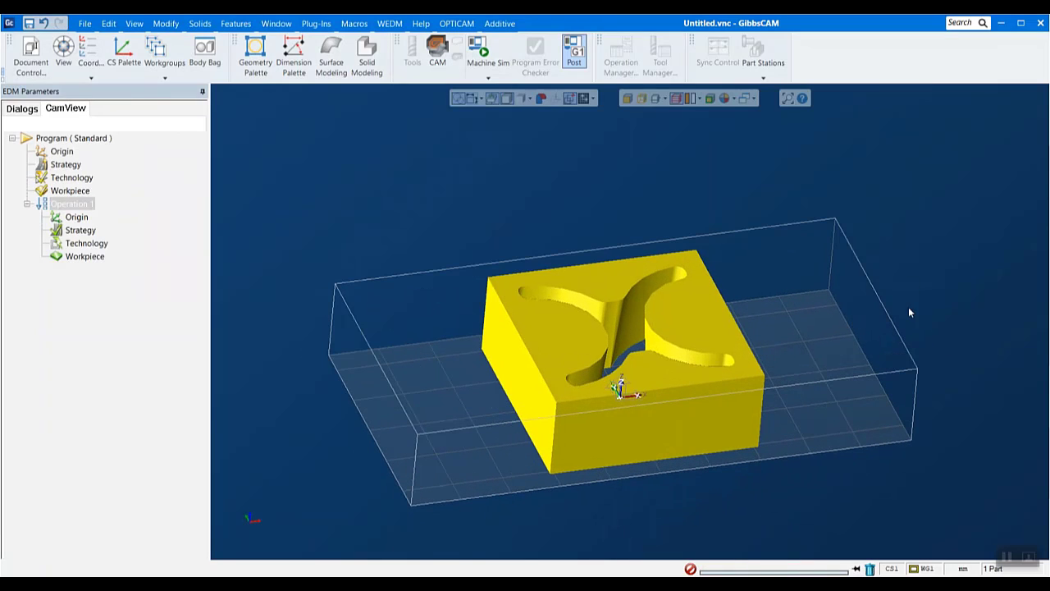
Set the imported solid's chord height to 0.001, apply it, and close the body properties
right_click(695, 319)
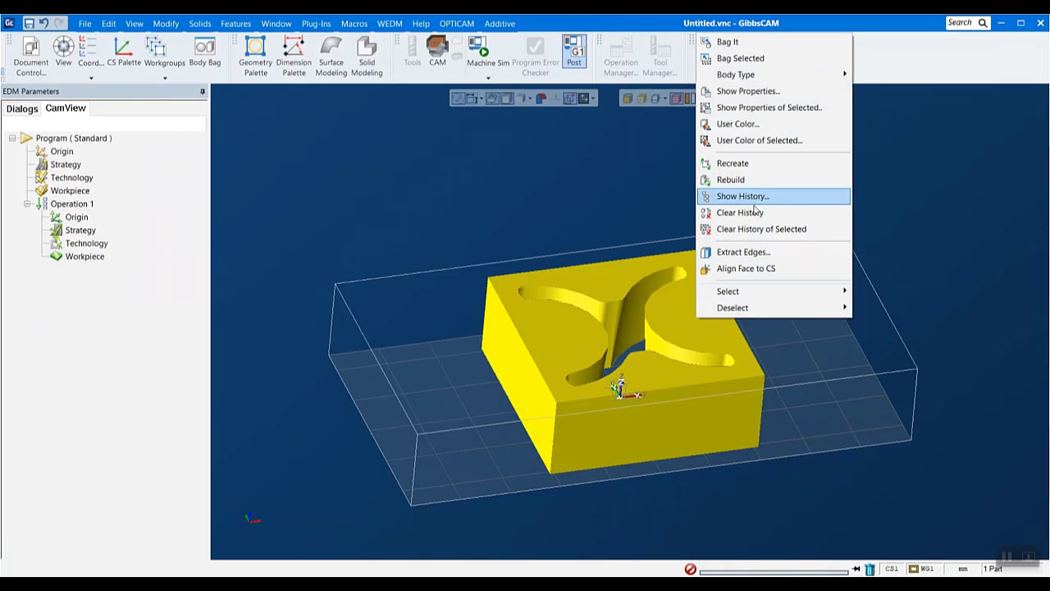
click(771, 91)
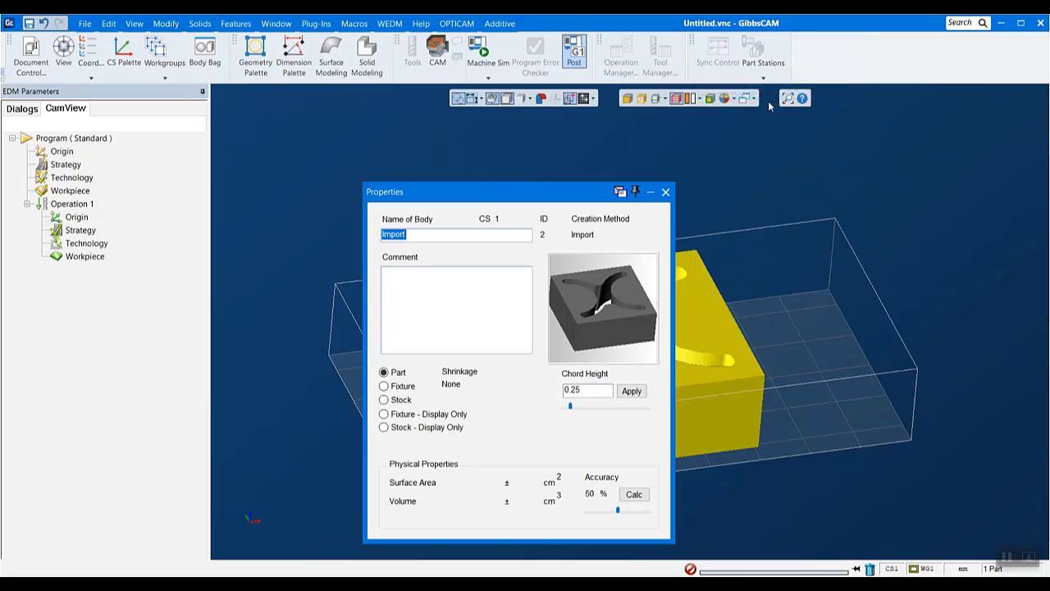
click(586, 394)
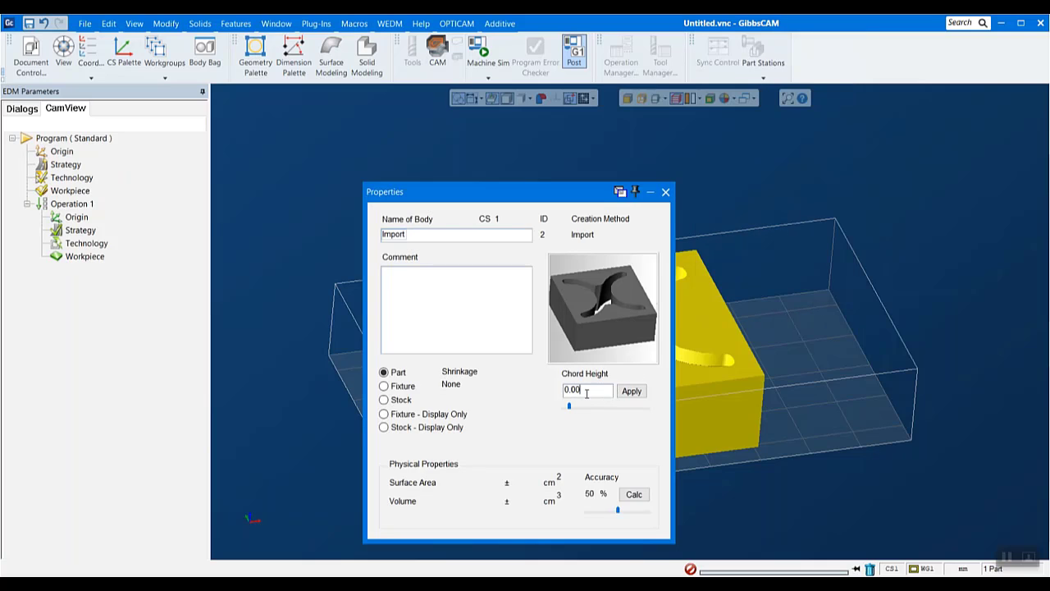
text(1)
click(630, 392)
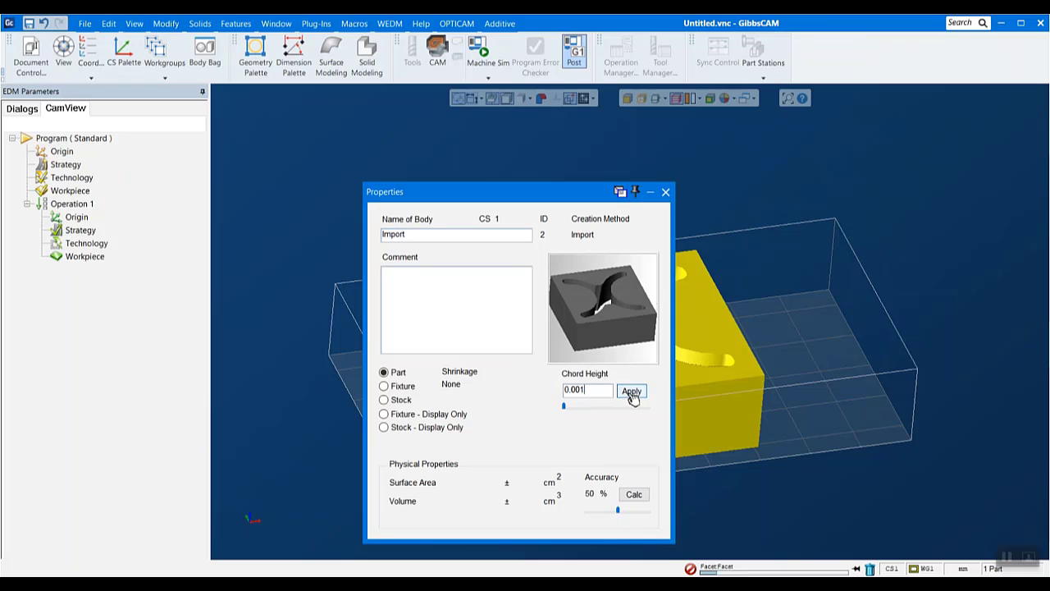
click(665, 192)
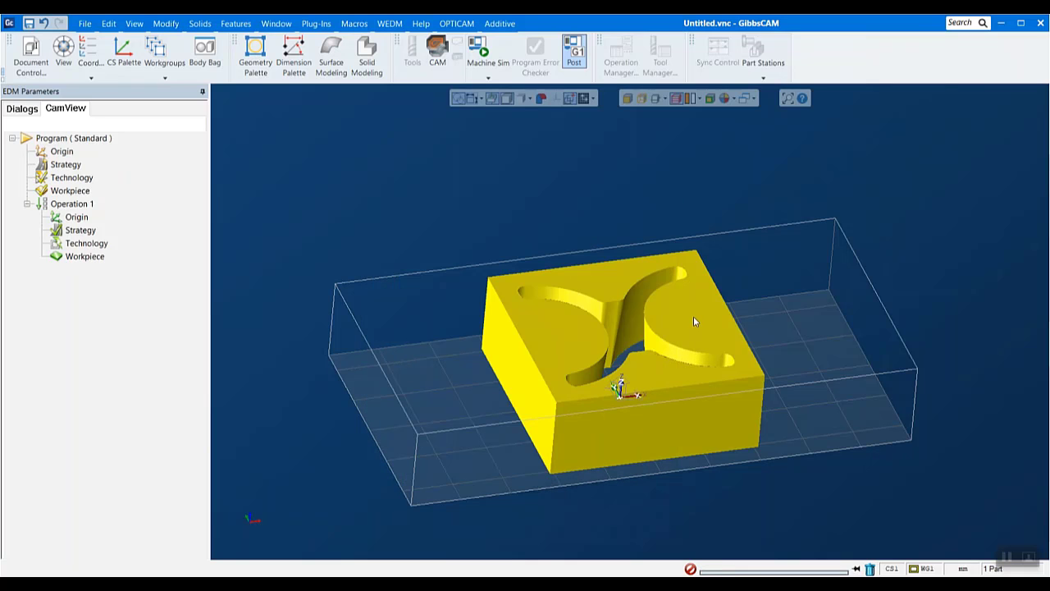
Deselect the solid and shrink-wrap the stock to the imported part
middle_drag(687, 313, 670, 371)
click(809, 347)
click(33, 106)
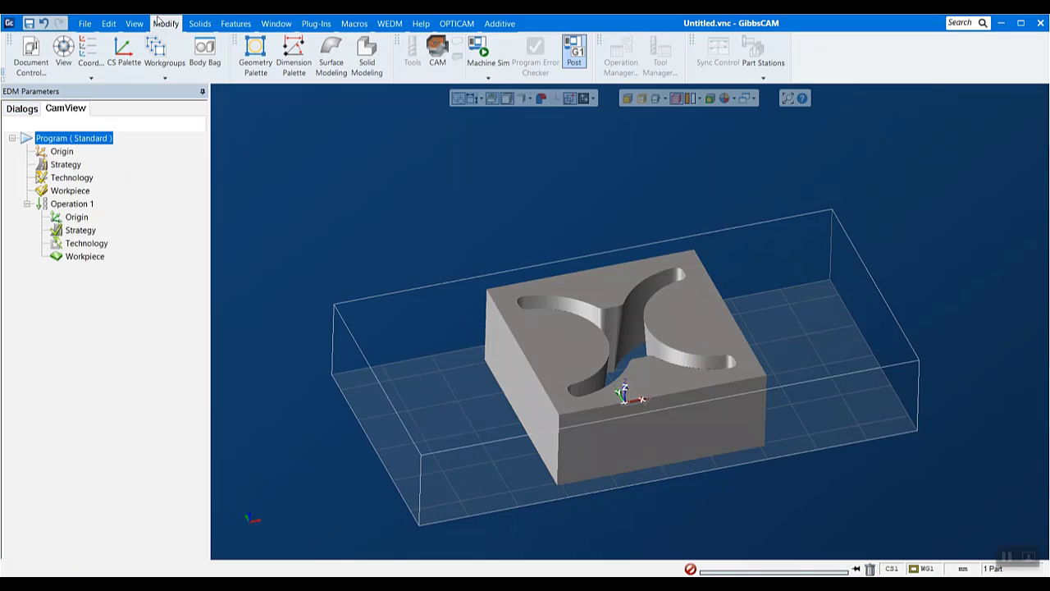
click(166, 25)
scroll(197, 517, down, 4)
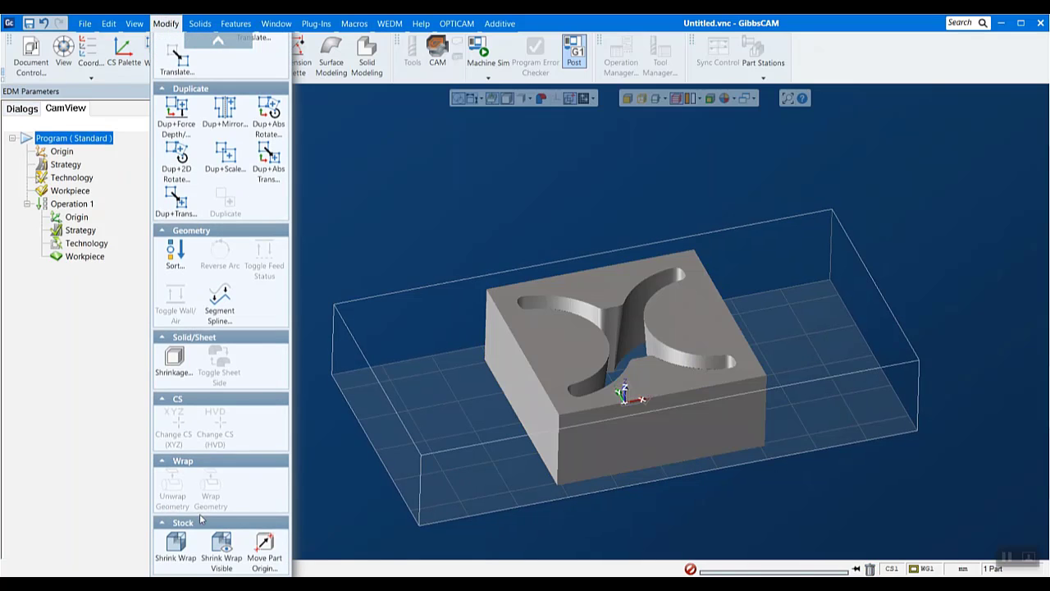
click(185, 555)
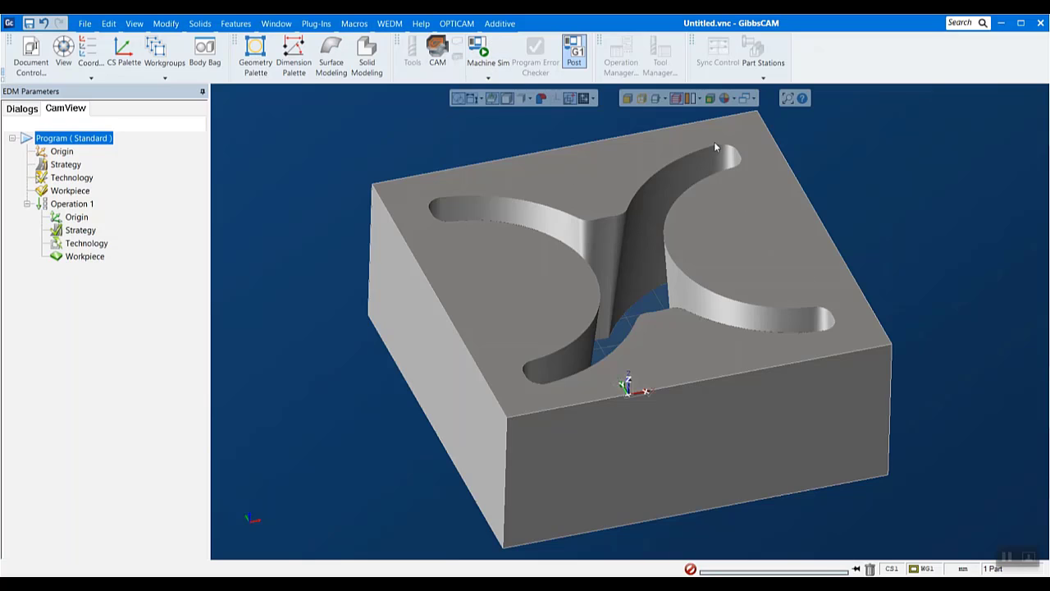
Compare the tapered cavity from directly above and below, and return to an angled view
mouse_move(244, 520)
click(259, 497)
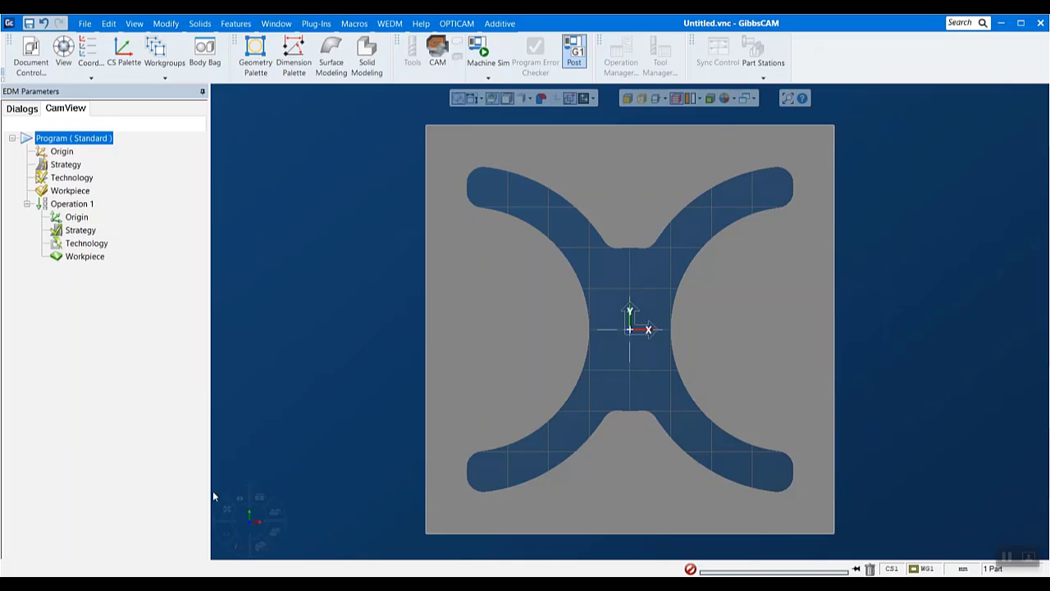
mouse_move(246, 517)
click(258, 493)
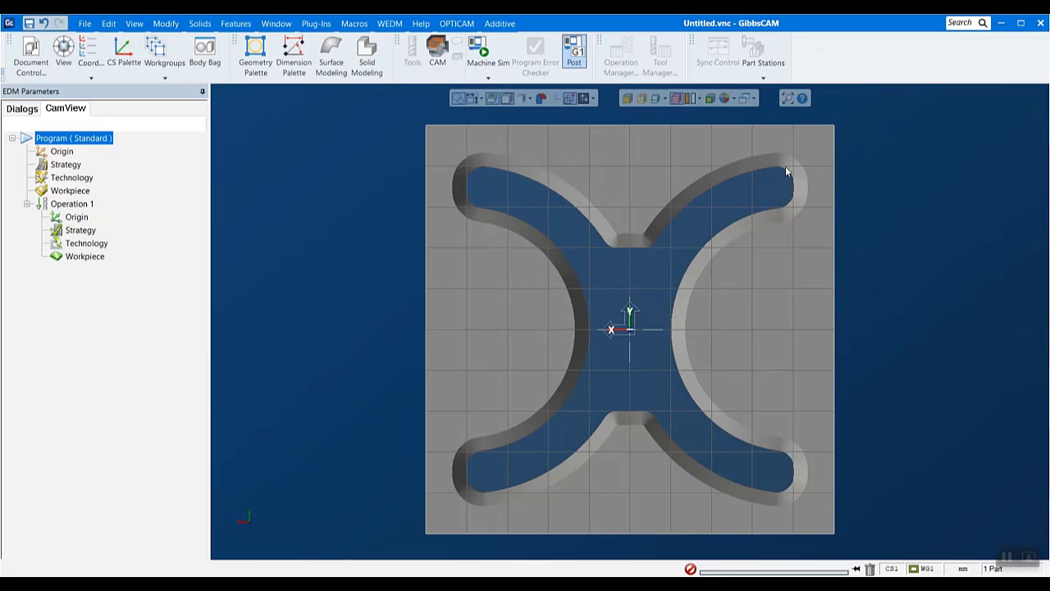
mouse_move(246, 515)
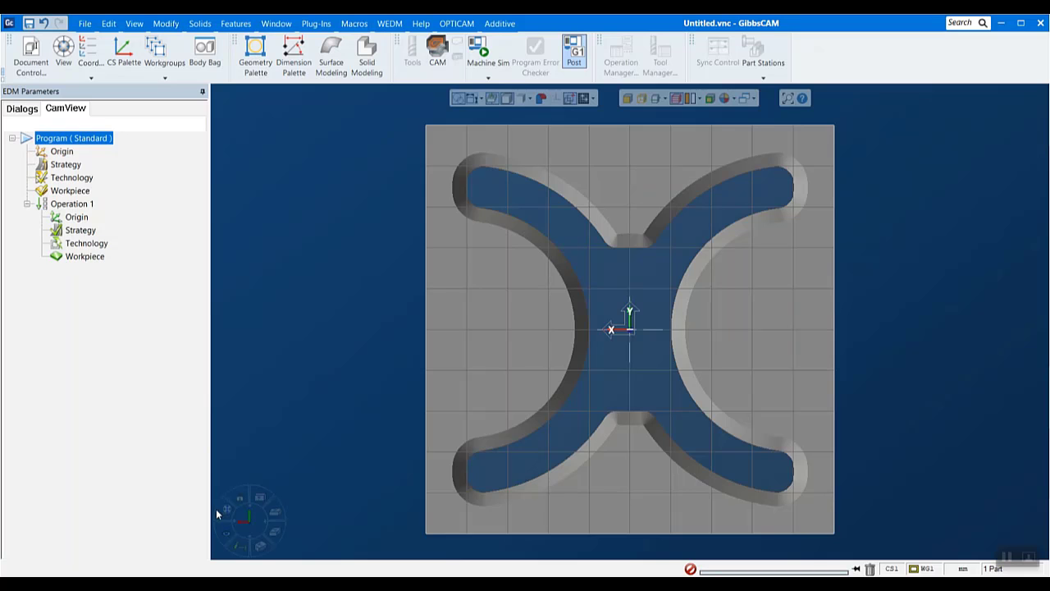
click(262, 499)
middle_drag(771, 454, 684, 245)
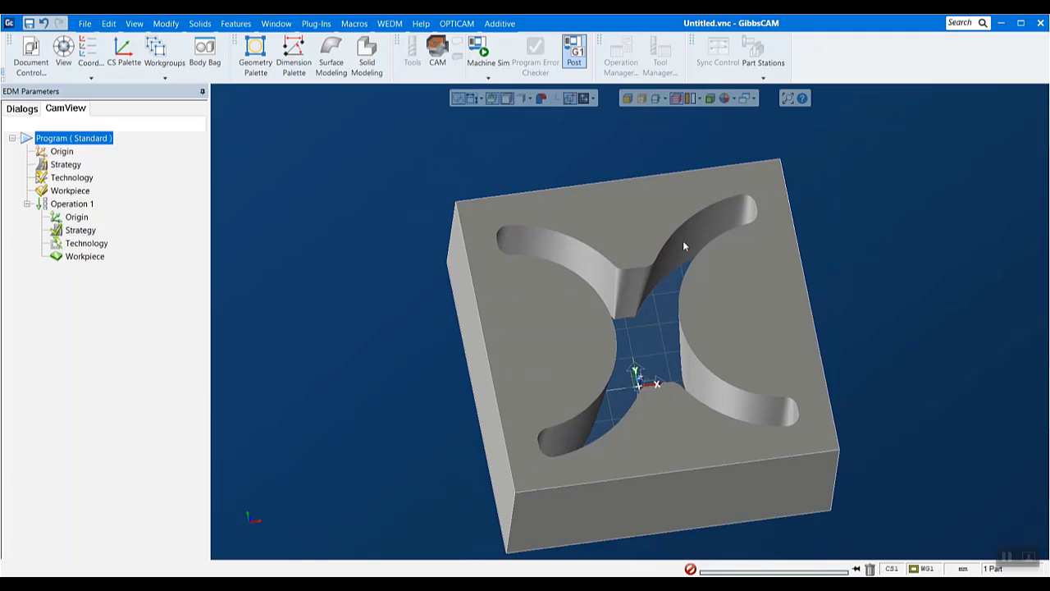
Create a feature from the cavity's flat end face using manual feature recognition with automatic connection, and accept it
click(421, 23)
click(456, 23)
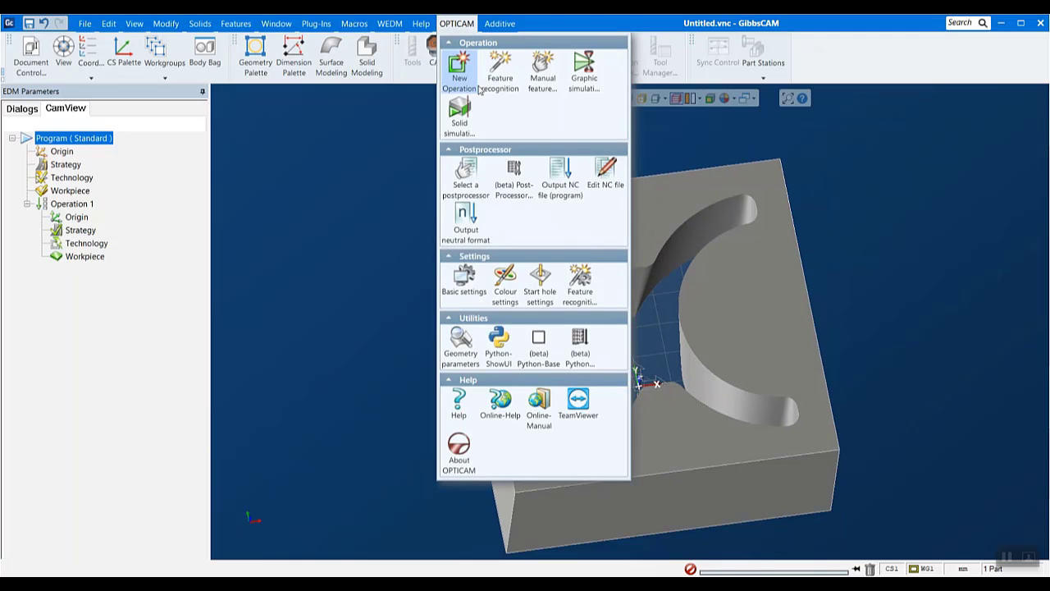
click(542, 74)
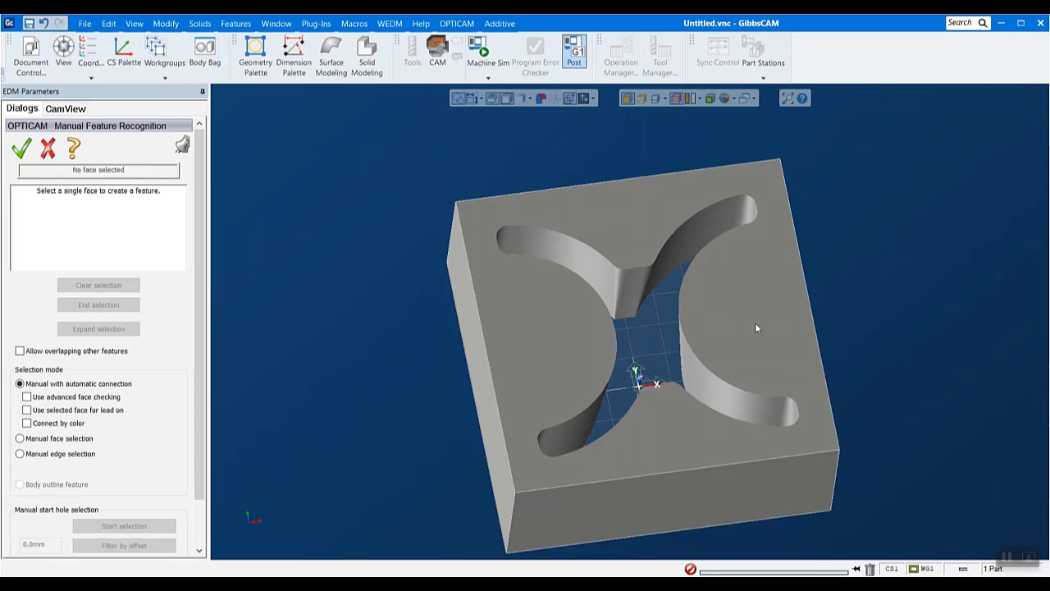
middle_drag(735, 348, 672, 237)
scroll(648, 309, up, 3)
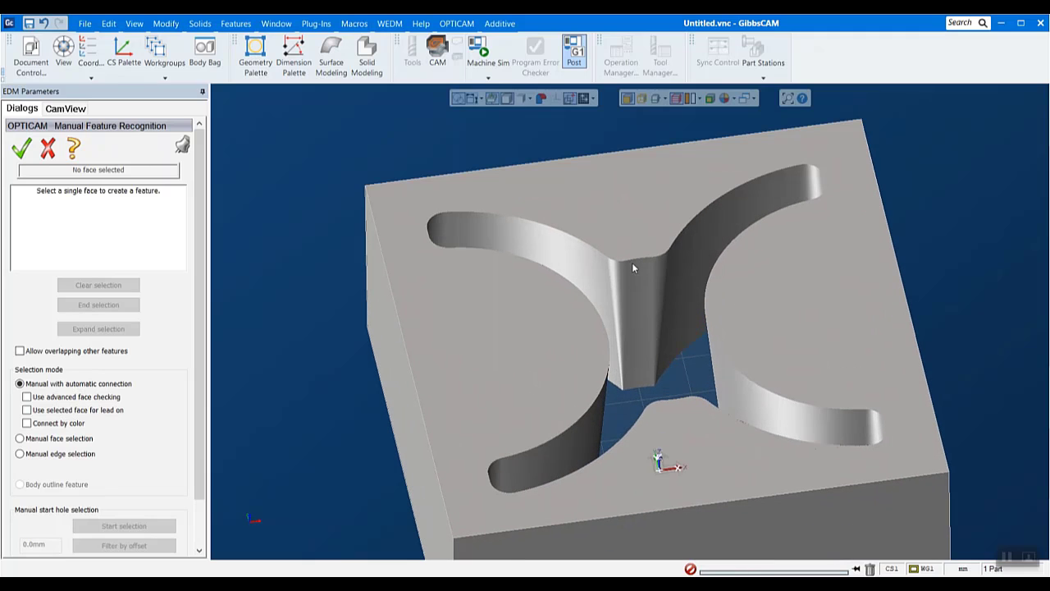
click(641, 265)
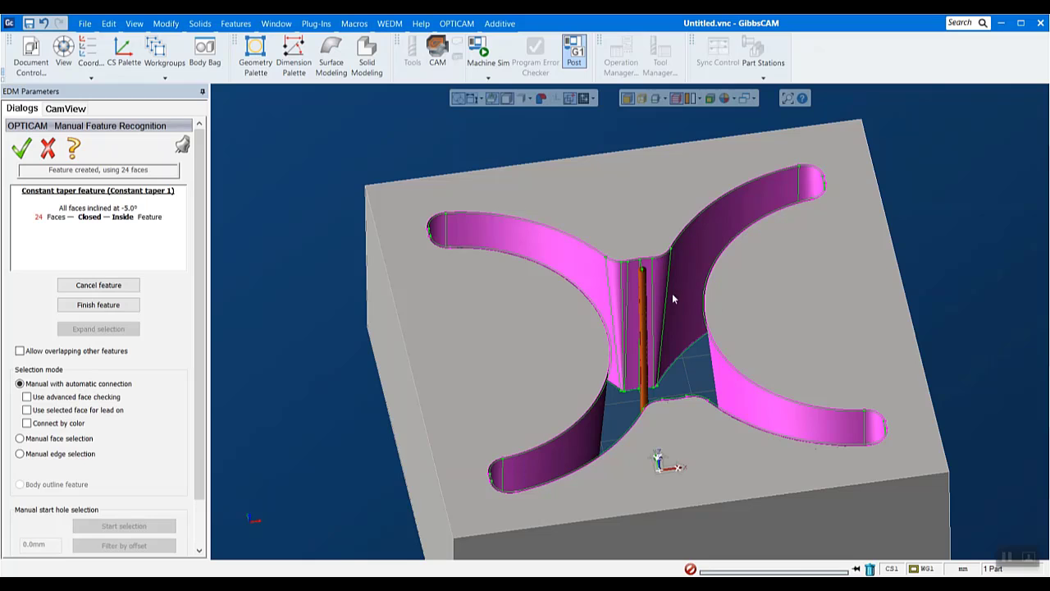
middle_drag(672, 293, 711, 316)
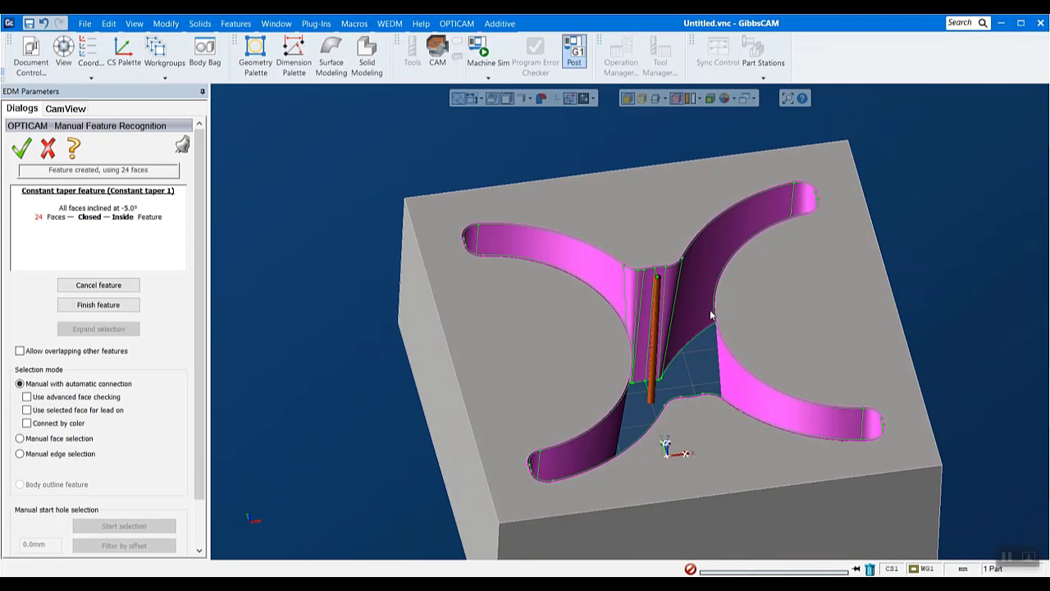
click(20, 154)
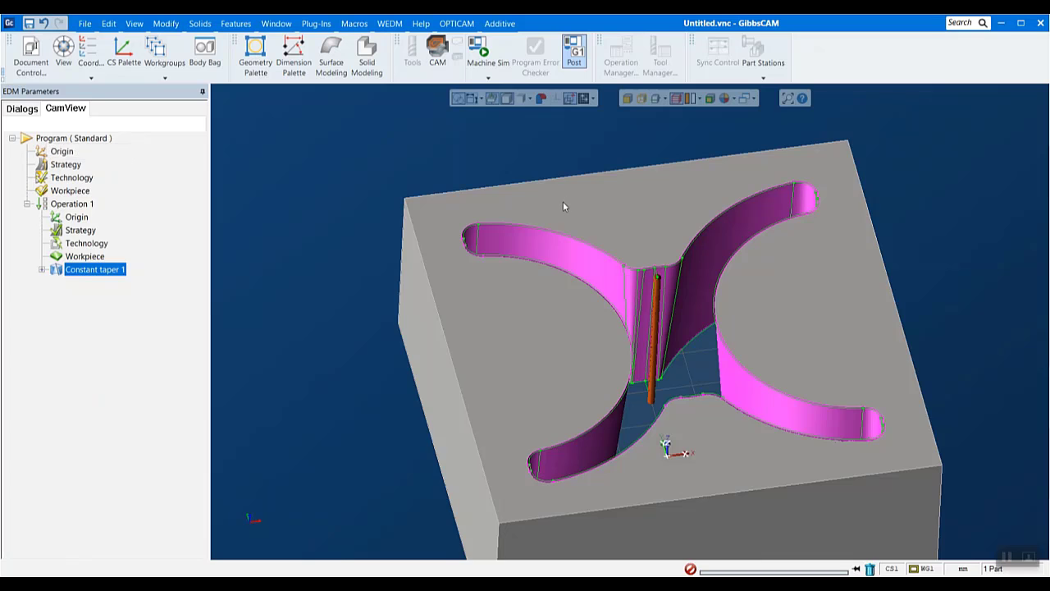
Select Constant taper 1 in the program tree and inspect its faces and start hole on the block
middle_drag(563, 201, 914, 424)
scroll(952, 385, down, 3)
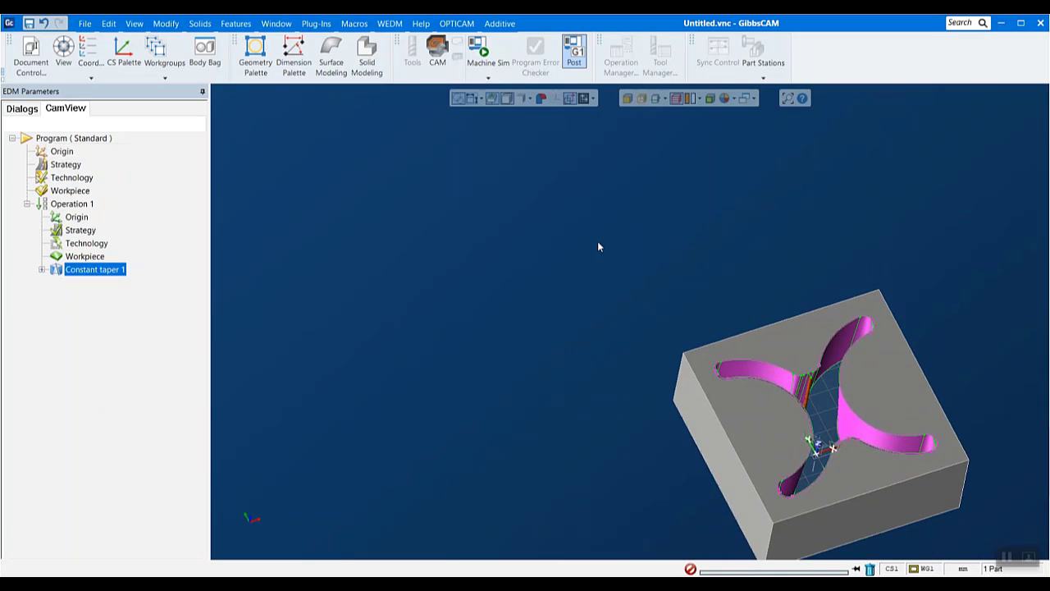
drag(597, 244, 1042, 556)
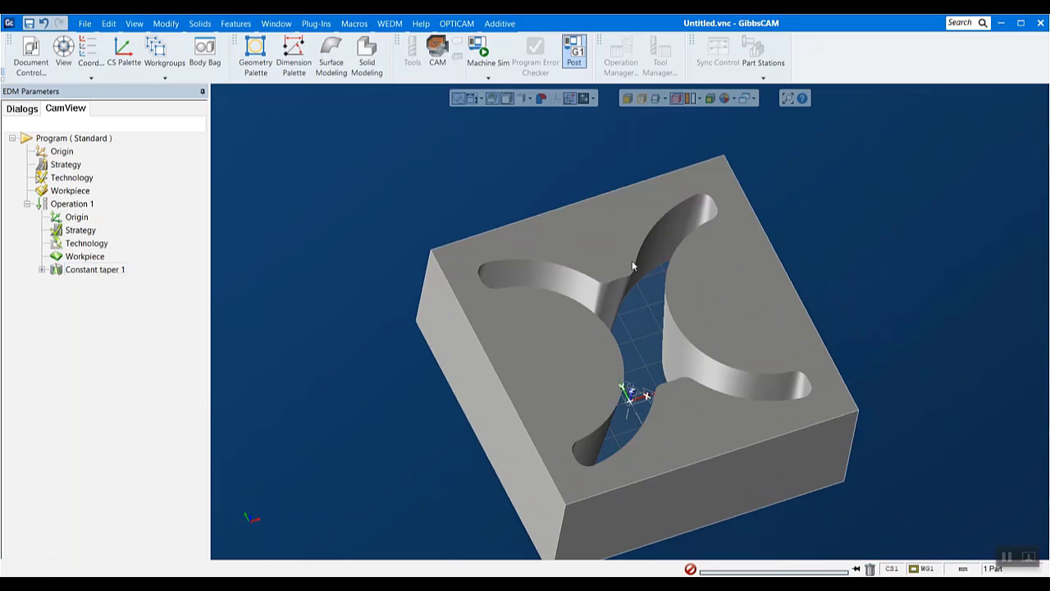
click(95, 270)
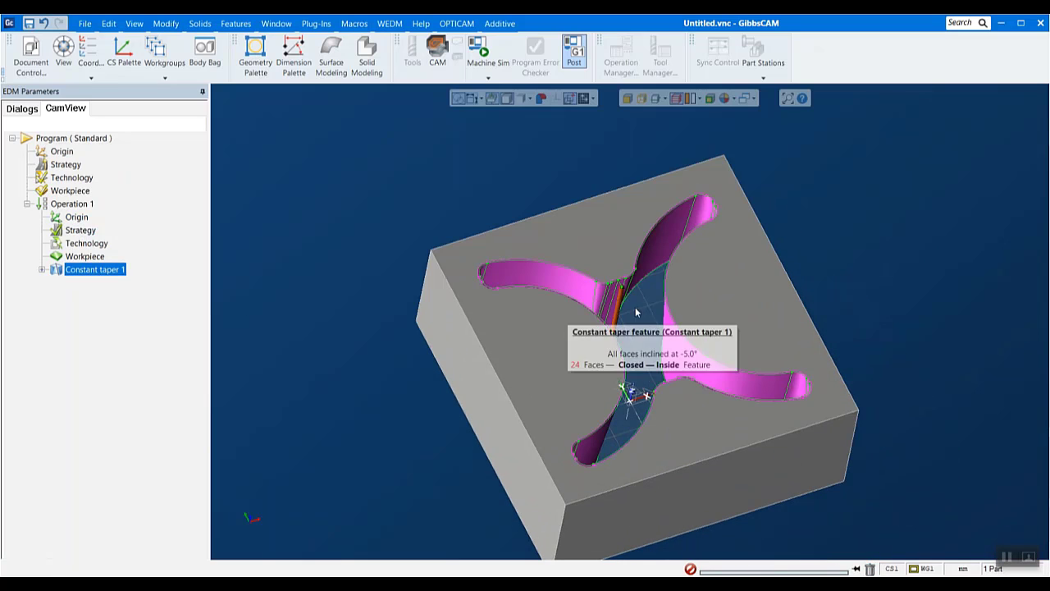
scroll(670, 281, up, 3)
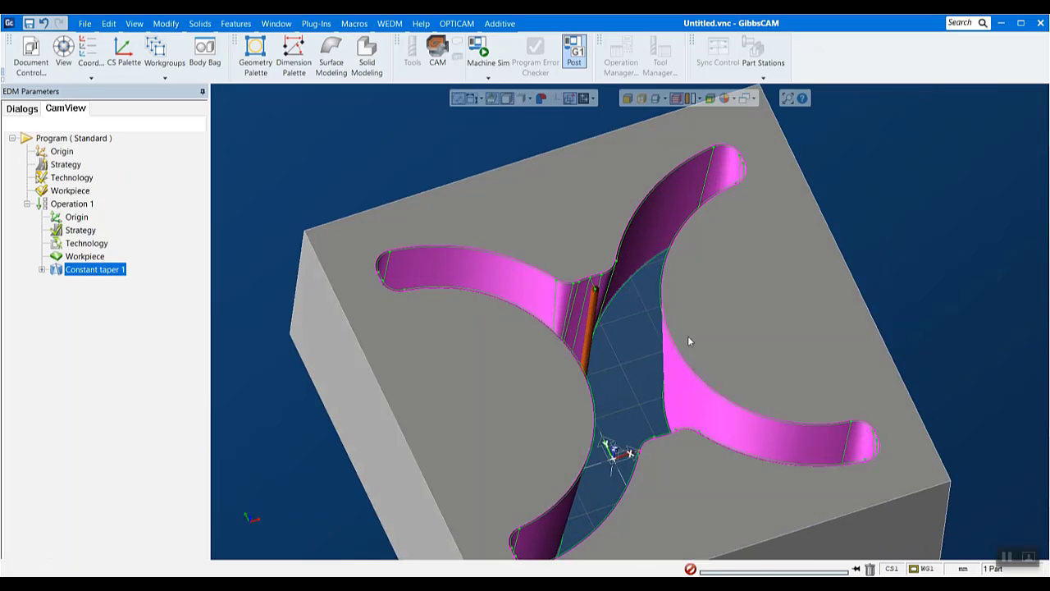
middle_drag(687, 336, 620, 362)
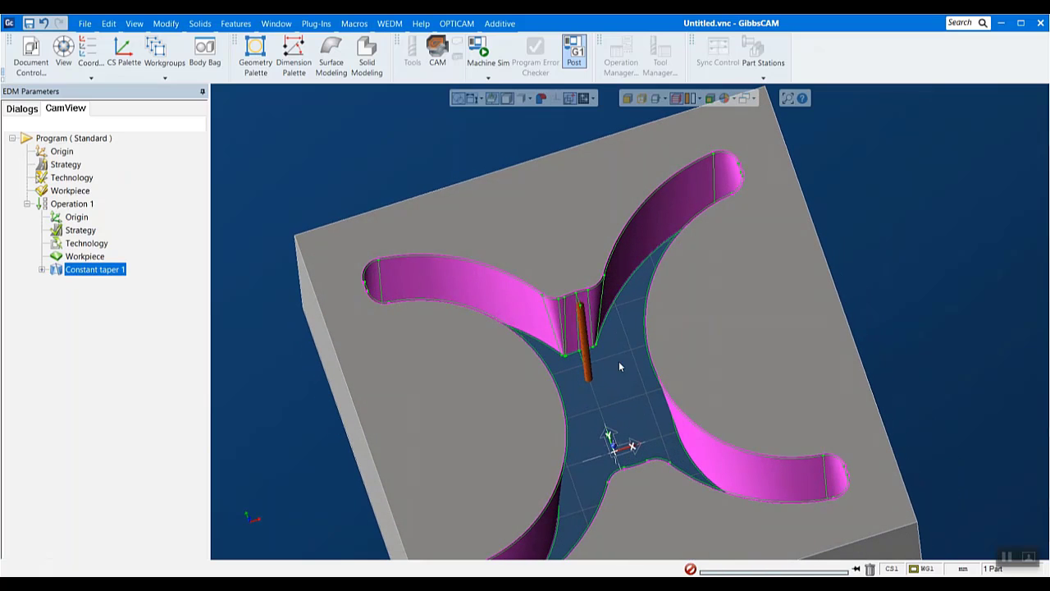
Start the graphic simulation of Operation 1 and play the wire's cutting path
click(72, 203)
right_click(73, 203)
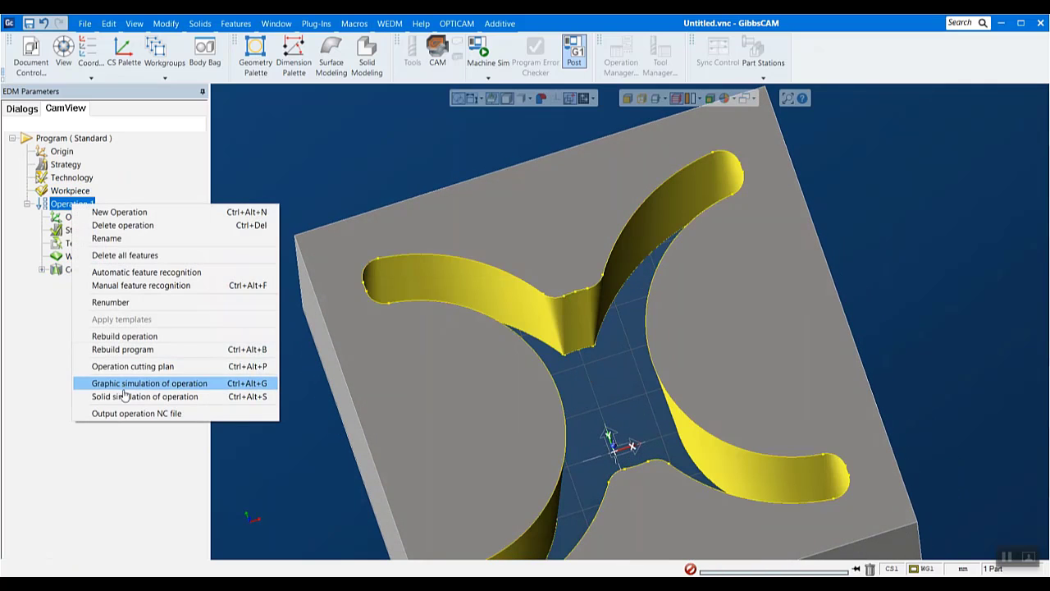
click(131, 383)
middle_drag(584, 406, 600, 289)
scroll(601, 289, down, 2)
click(76, 202)
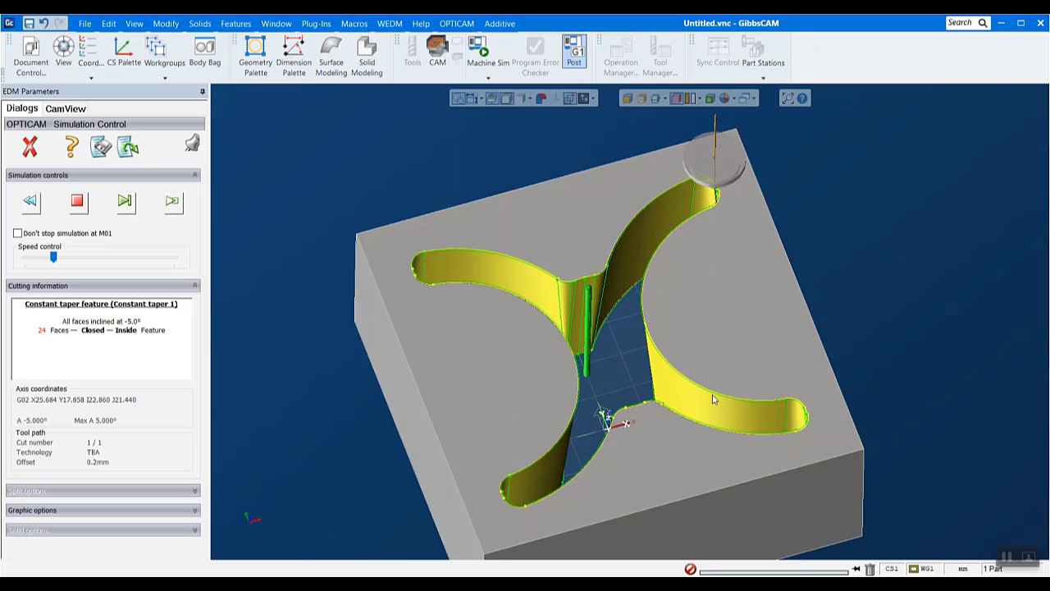
Raise the simulation speed, play the remaining cut to its end, and close the simulation
middle_drag(518, 397, 583, 480)
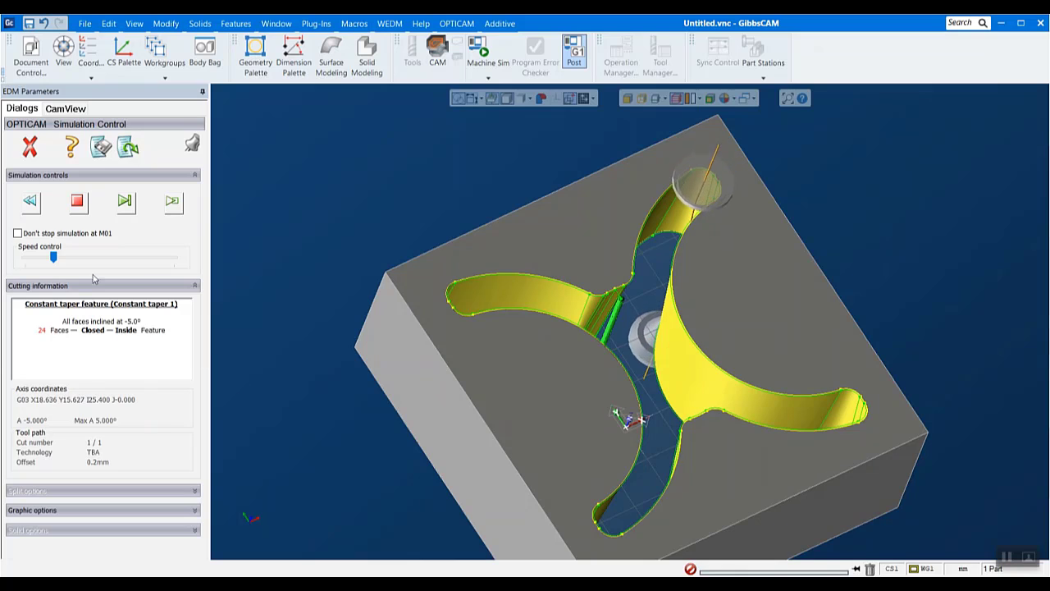
drag(53, 257, 68, 257)
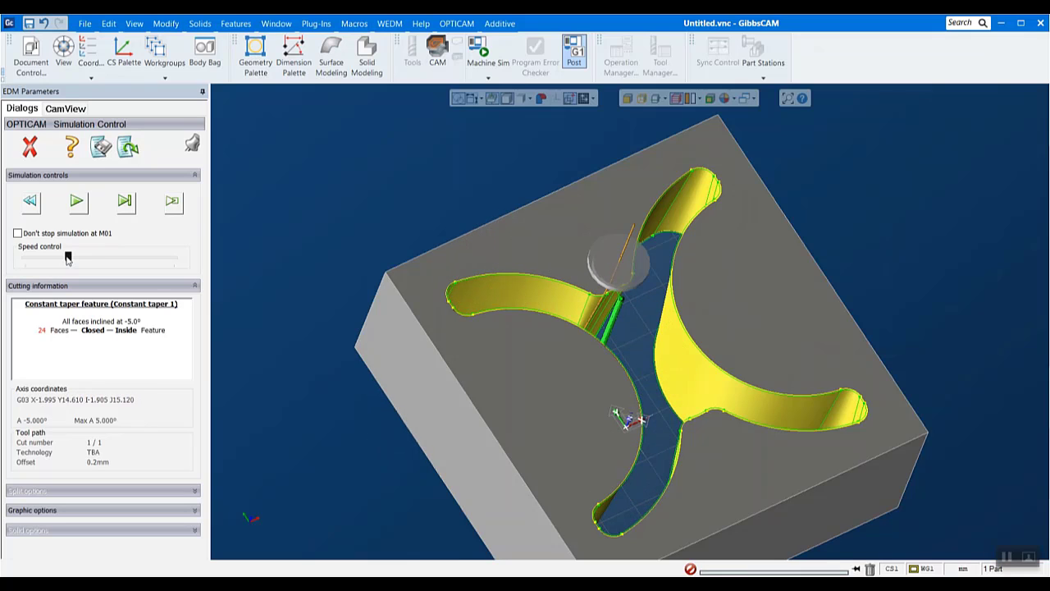
middle_drag(324, 461, 406, 281)
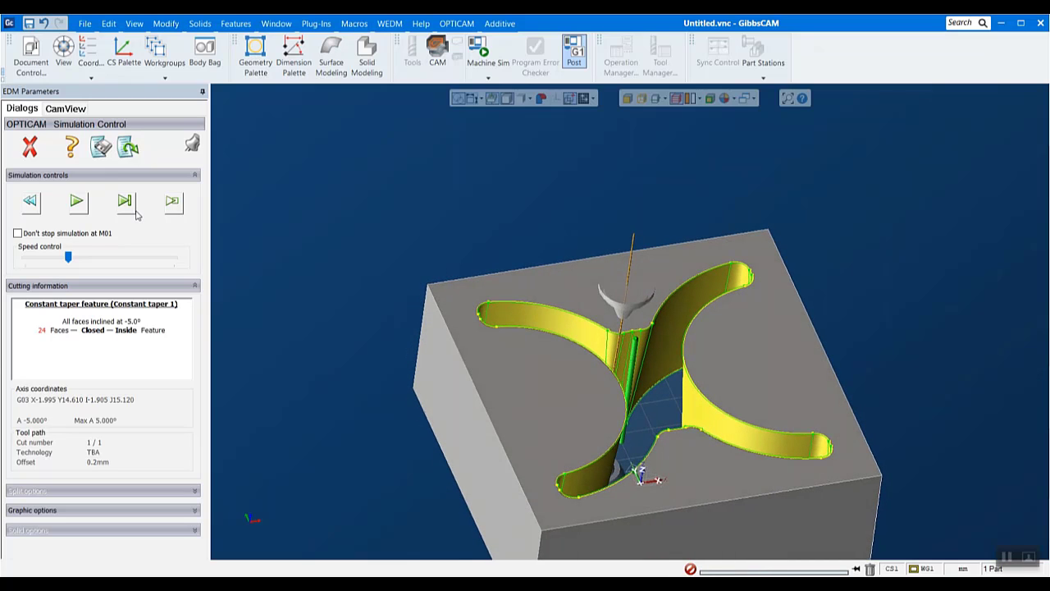
click(77, 202)
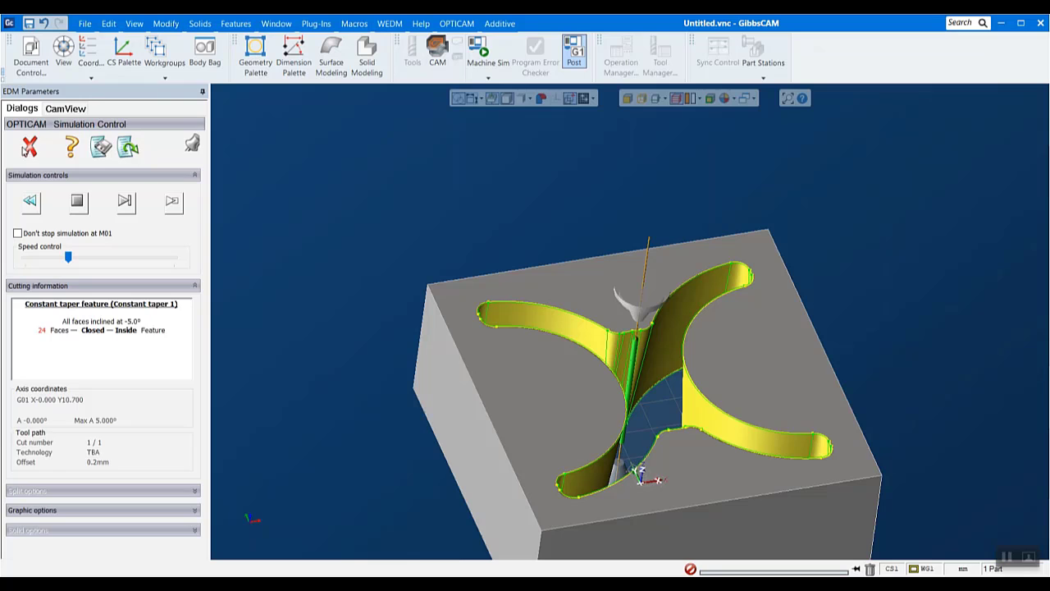
click(28, 146)
scroll(1003, 426, down, 2)
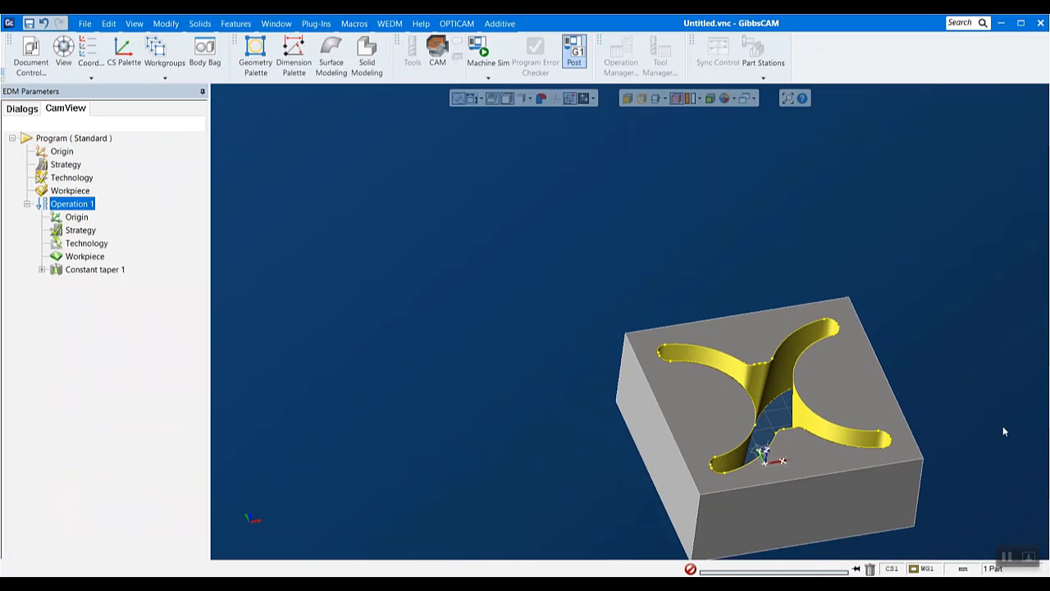
scroll(1002, 427, up, 3)
middle_drag(896, 443, 844, 372)
scroll(847, 377, down, 2)
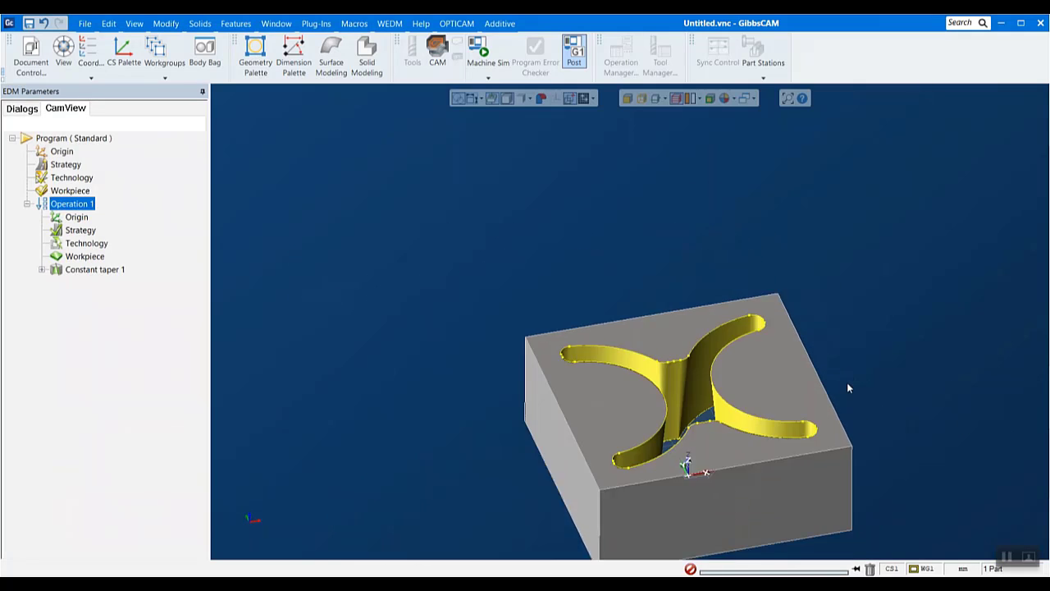
drag(503, 279, 946, 572)
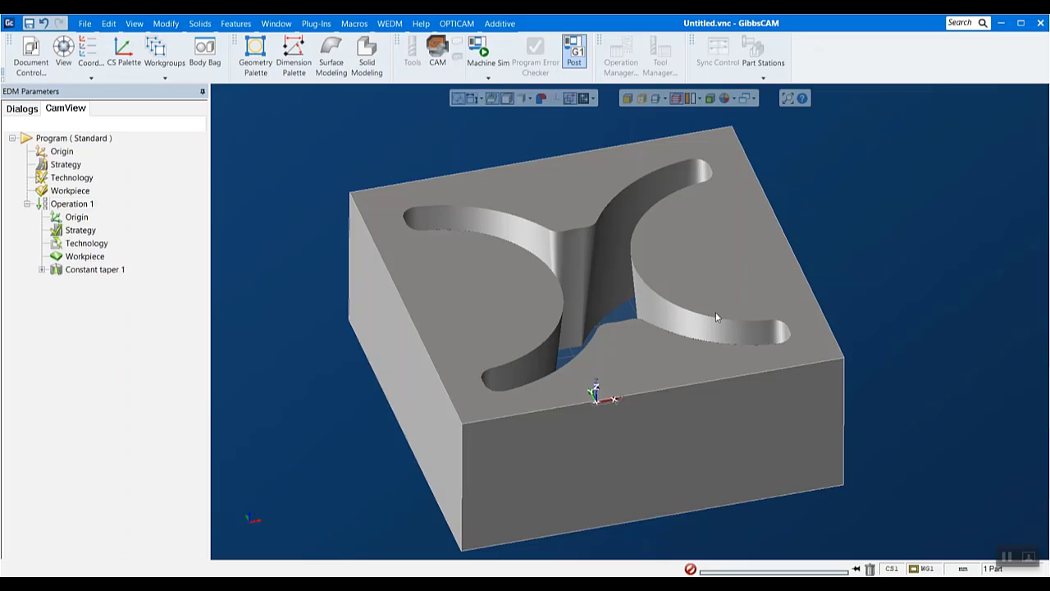
Load the MITSUBISHI postprocessor for the program and apply the Soft Brass 0.25 mm, Steel, 10.0 mm technology record
click(450, 23)
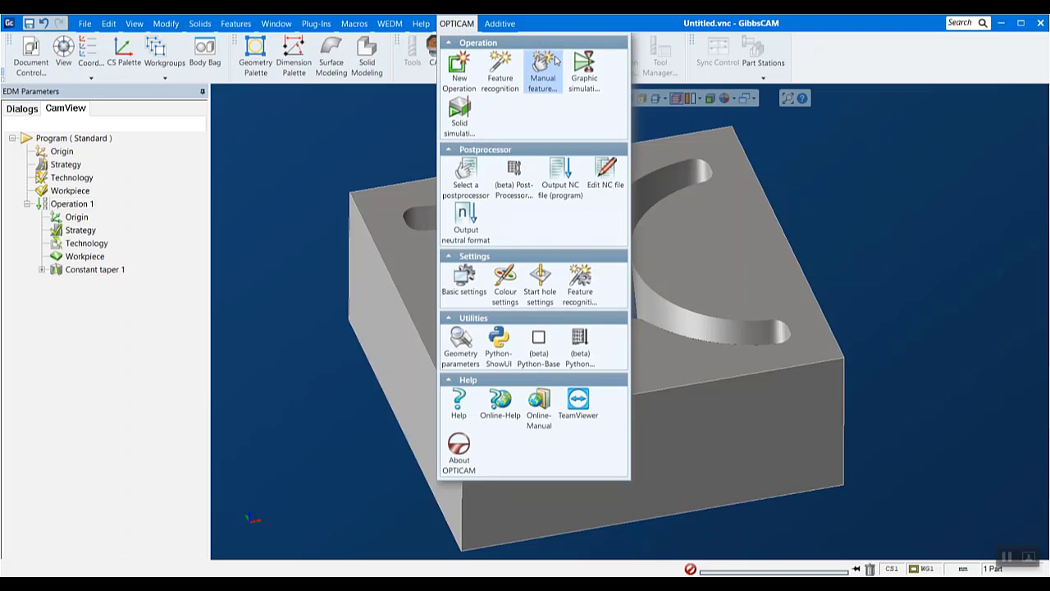
click(464, 174)
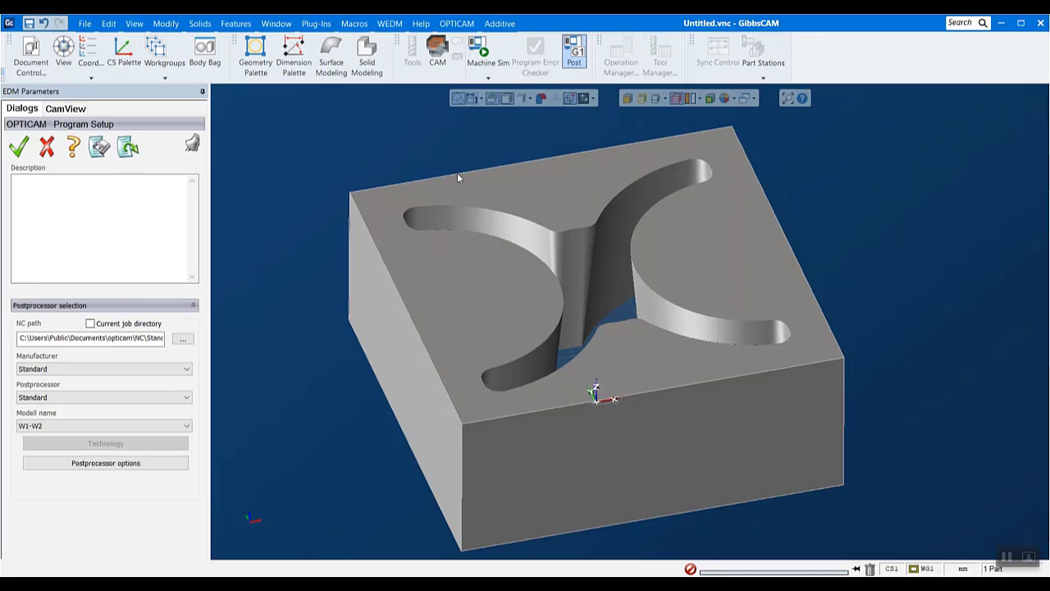
click(126, 373)
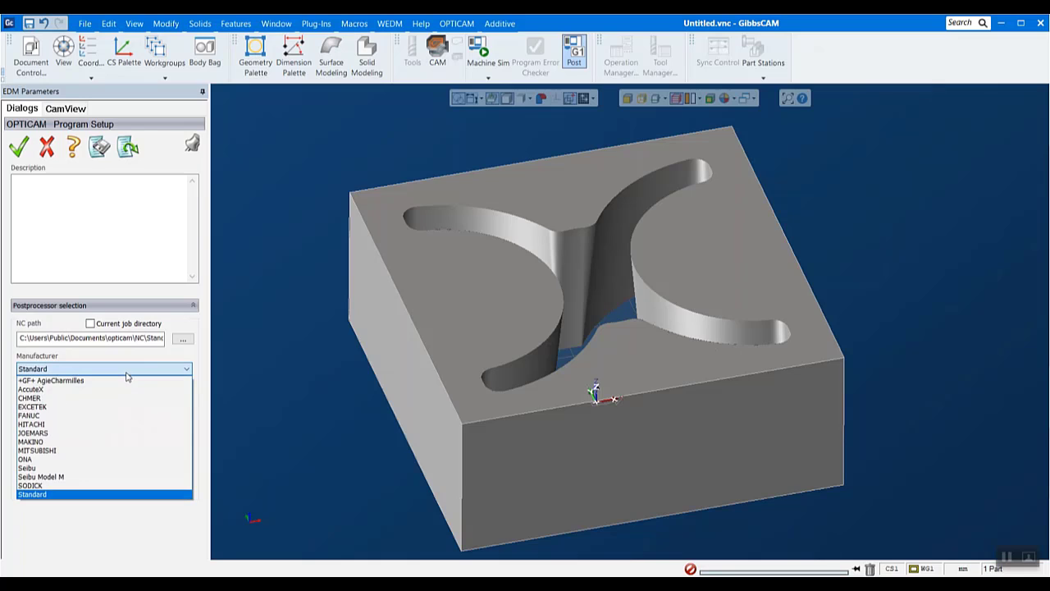
click(40, 451)
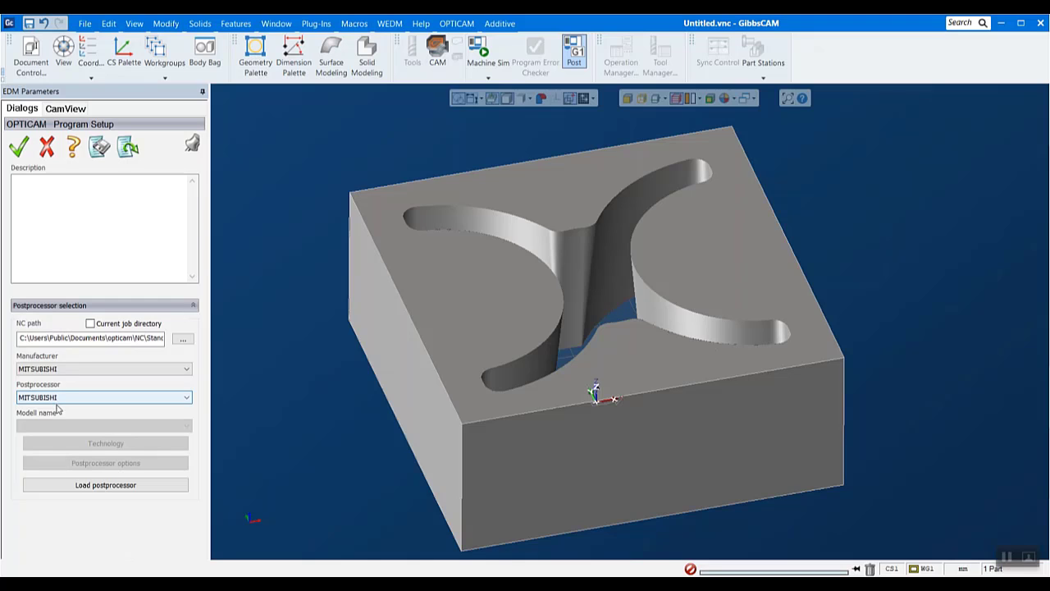
click(108, 487)
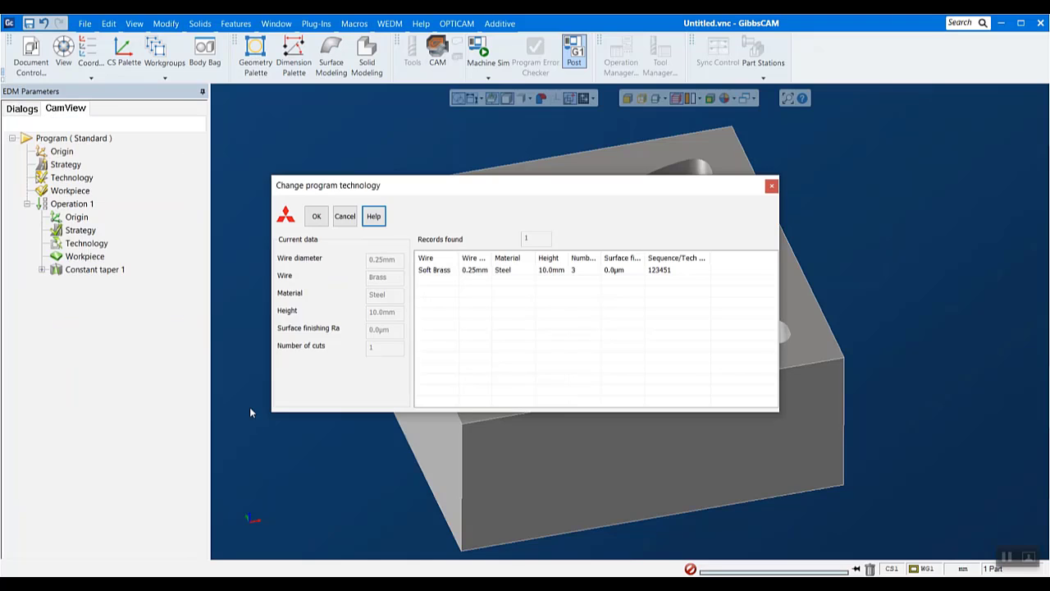
click(436, 270)
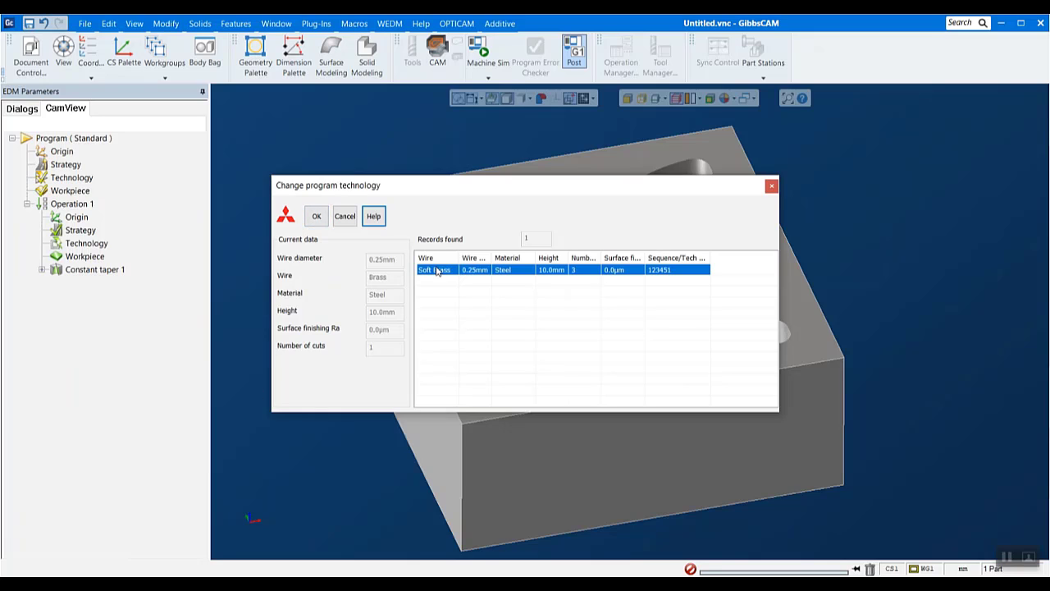
click(316, 216)
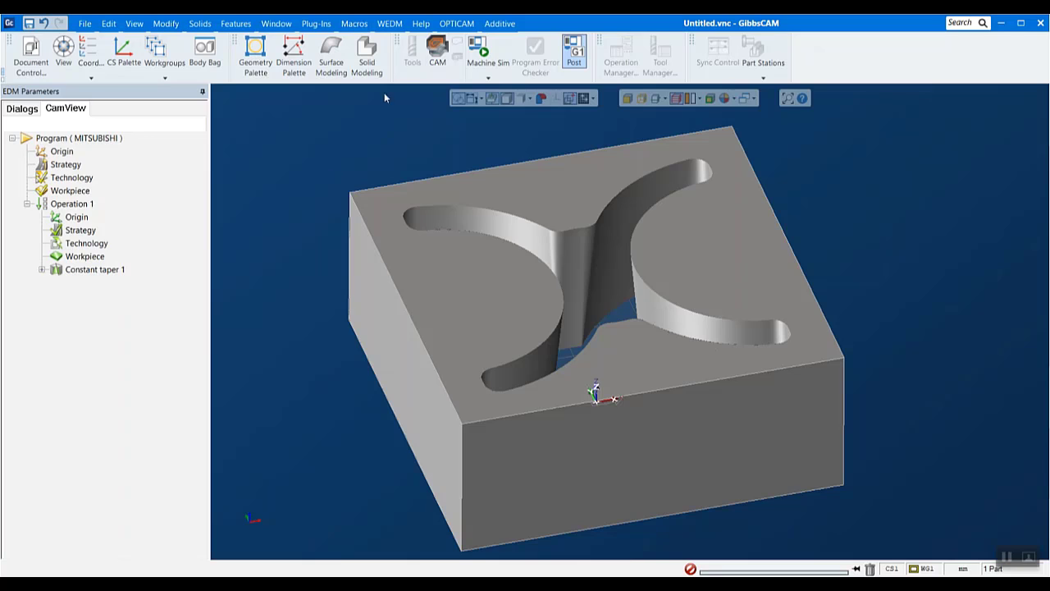
Set the program's postprocessor model name to FXA and load the MITSUBISHI postprocessor
click(454, 25)
click(467, 174)
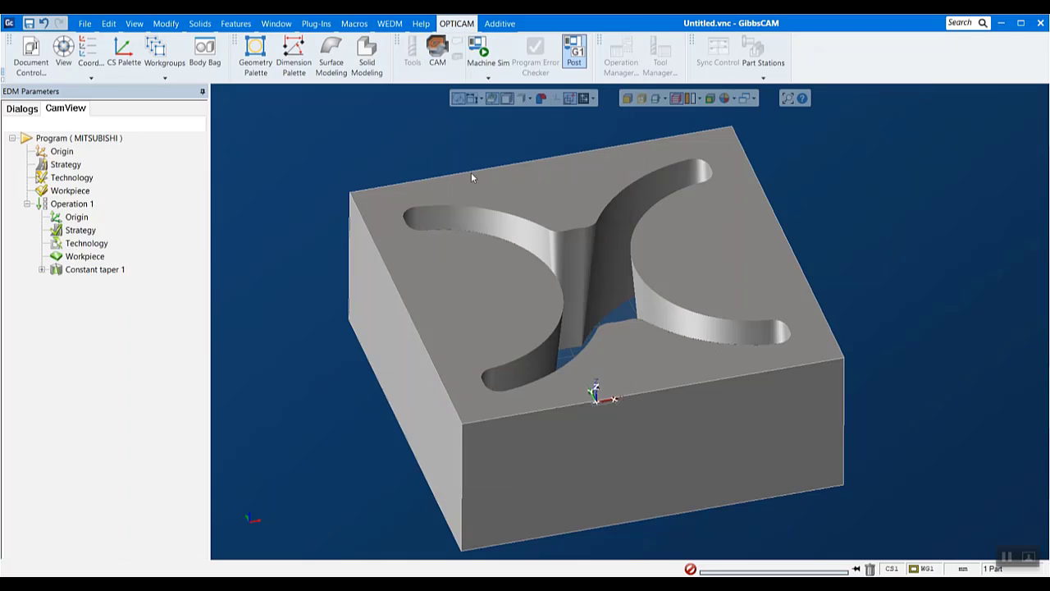
click(70, 432)
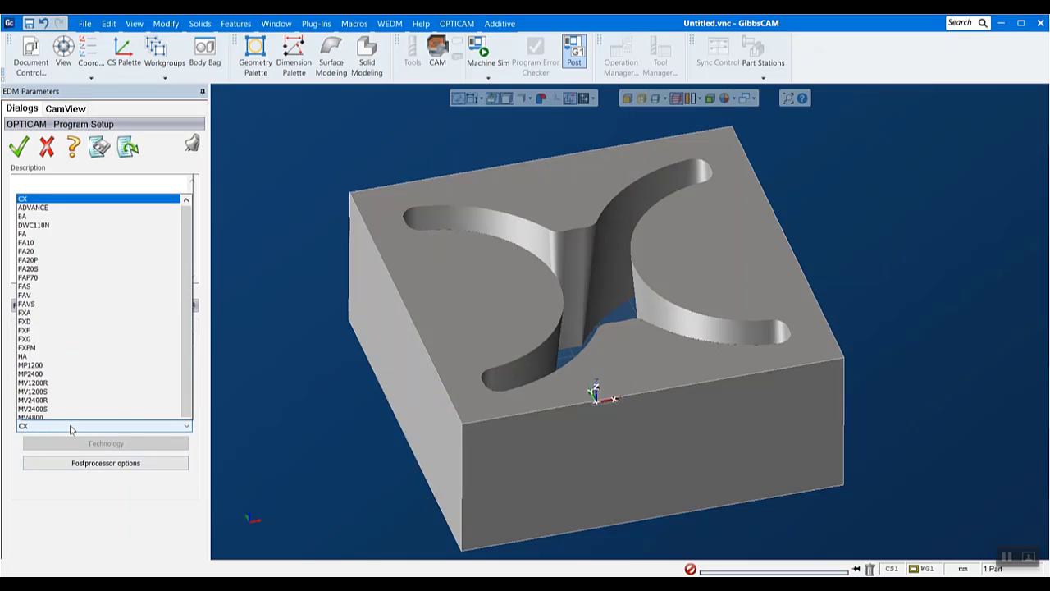
click(23, 276)
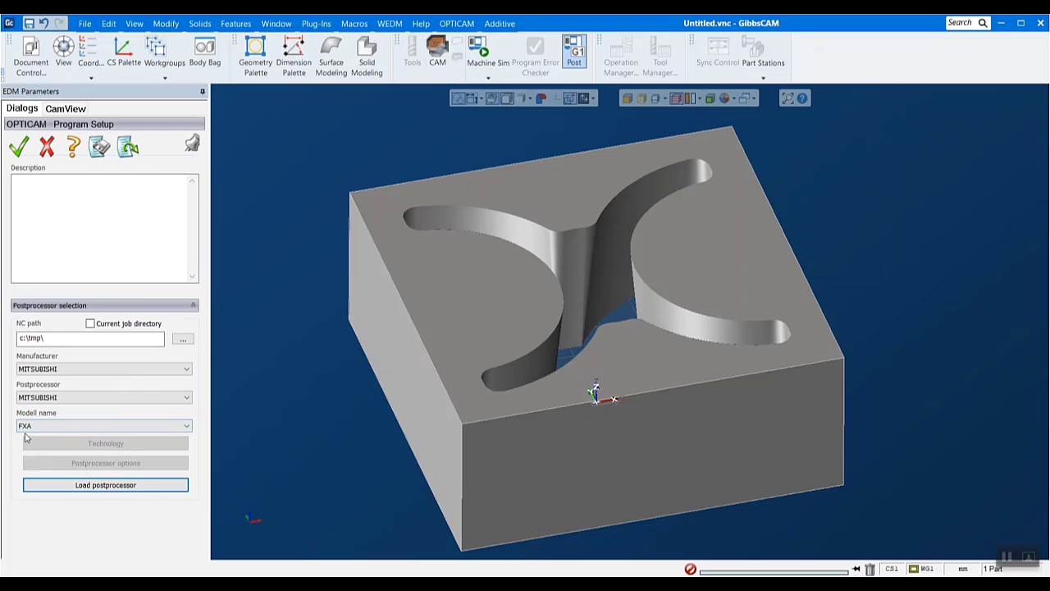
click(92, 488)
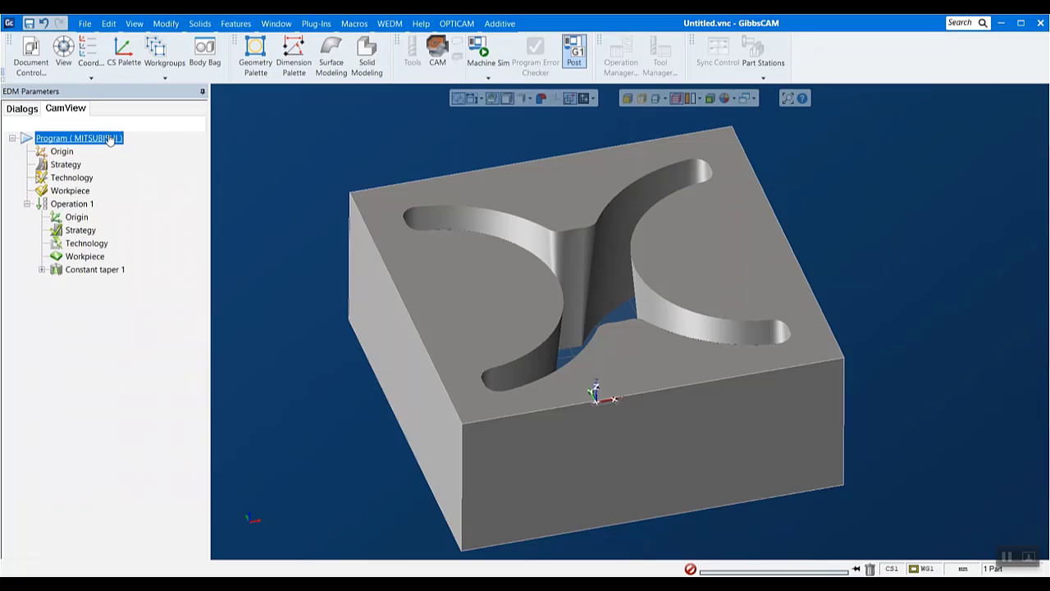
Start loading a Mitsubishi technology for the program from the mitsubishi__newmv4800_brd_b13w134_a7 database
double_click(69, 178)
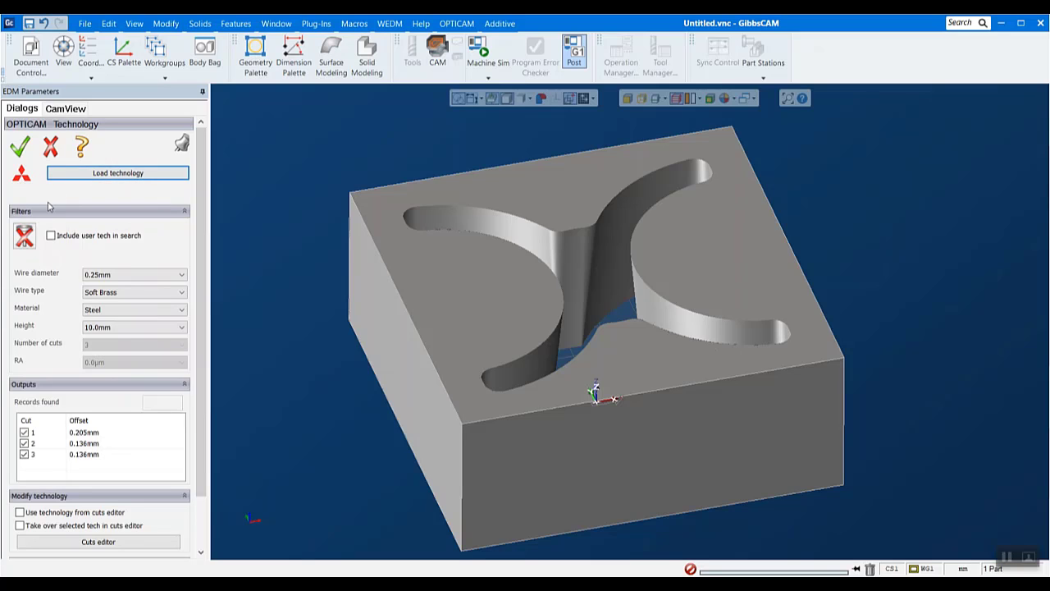
click(94, 173)
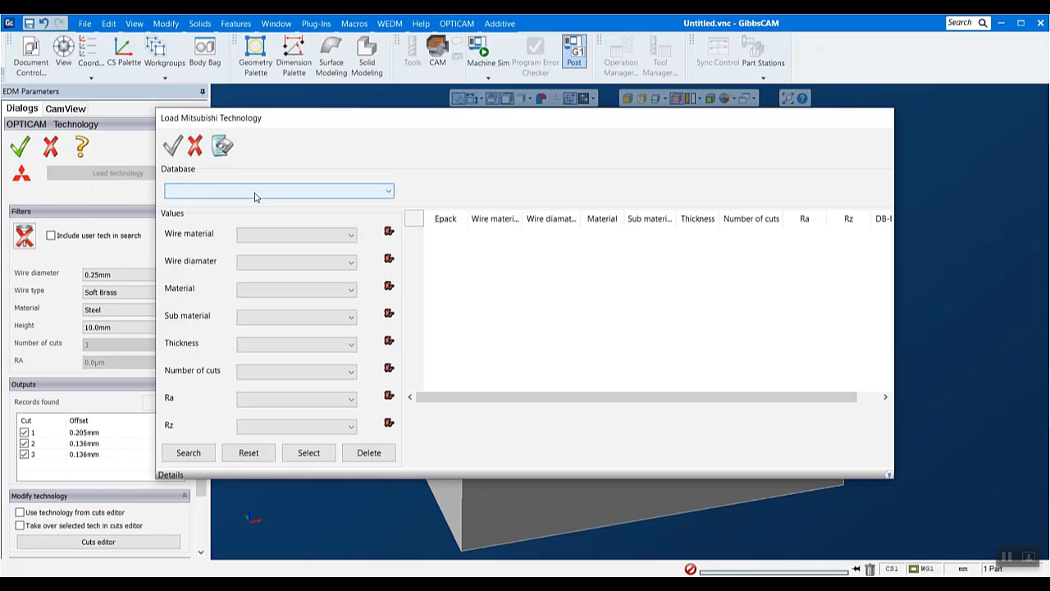
click(255, 194)
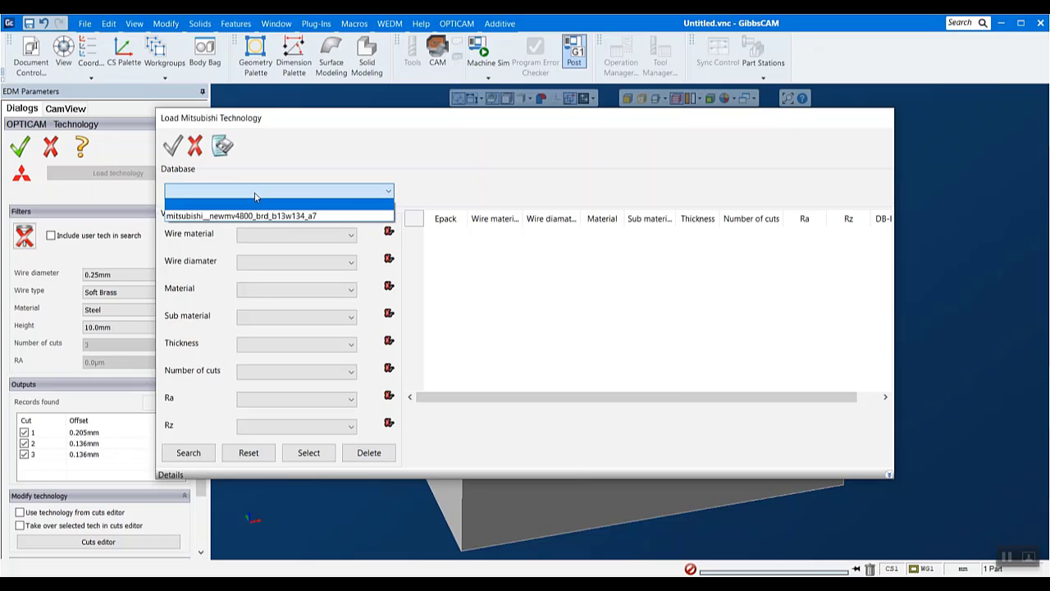
click(268, 216)
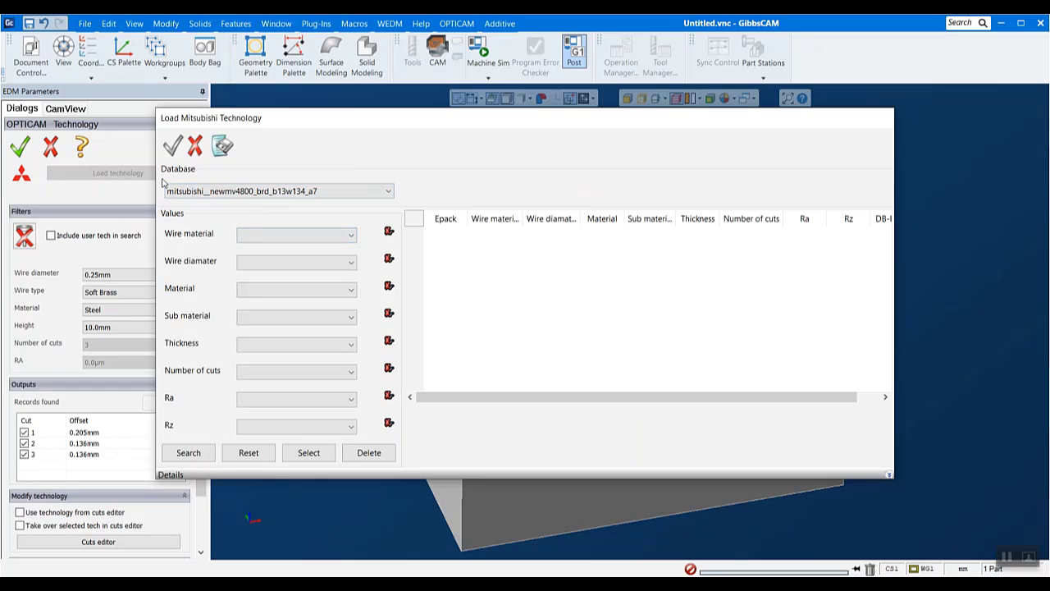
Search the technology database for wire material Brass, wire diameter 0.2 and material STEEL
click(292, 238)
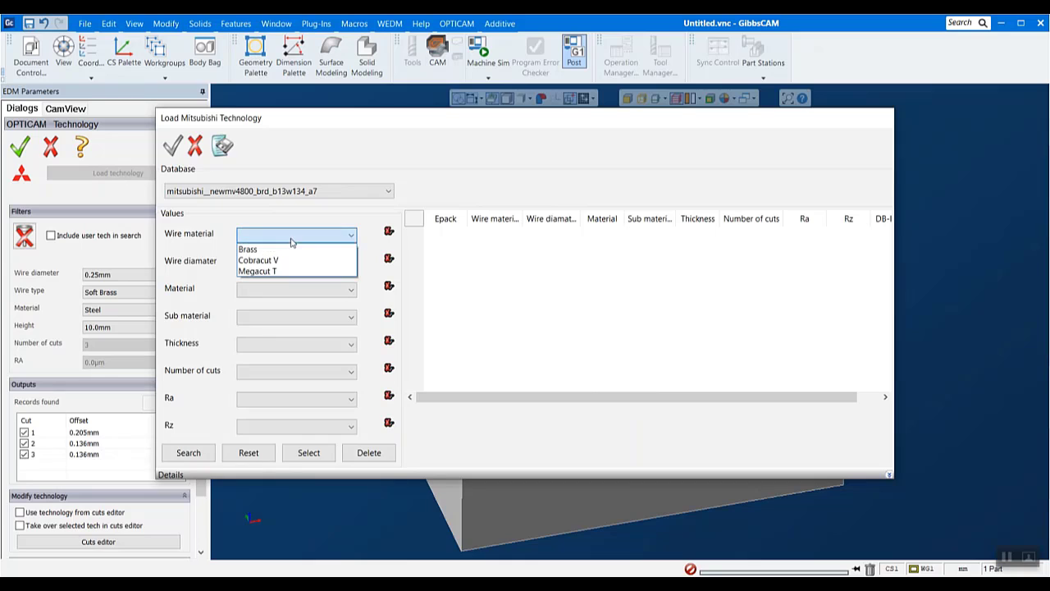
click(287, 246)
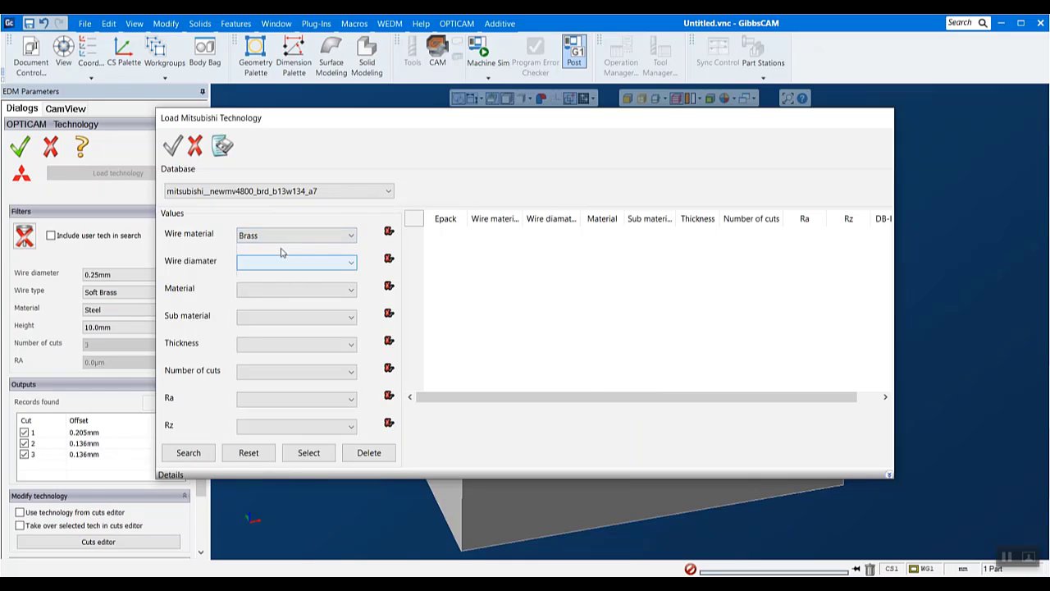
click(266, 260)
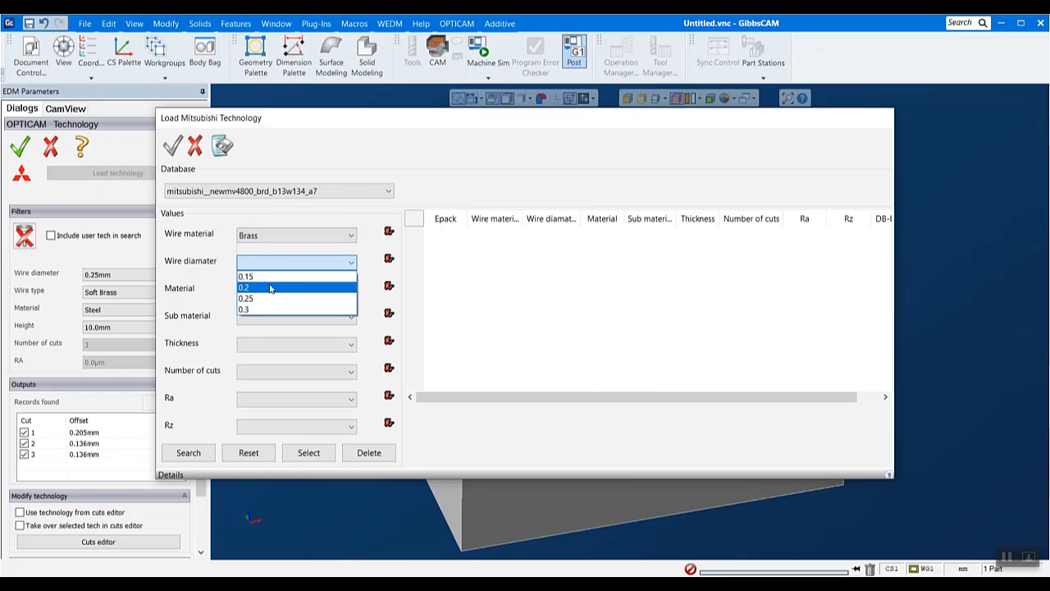
click(270, 287)
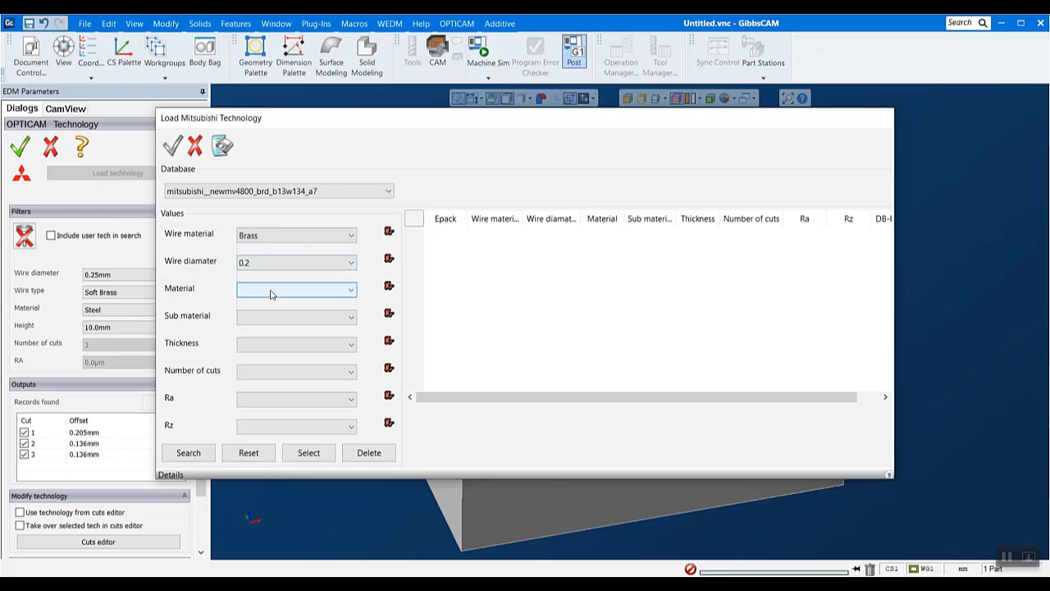
click(272, 293)
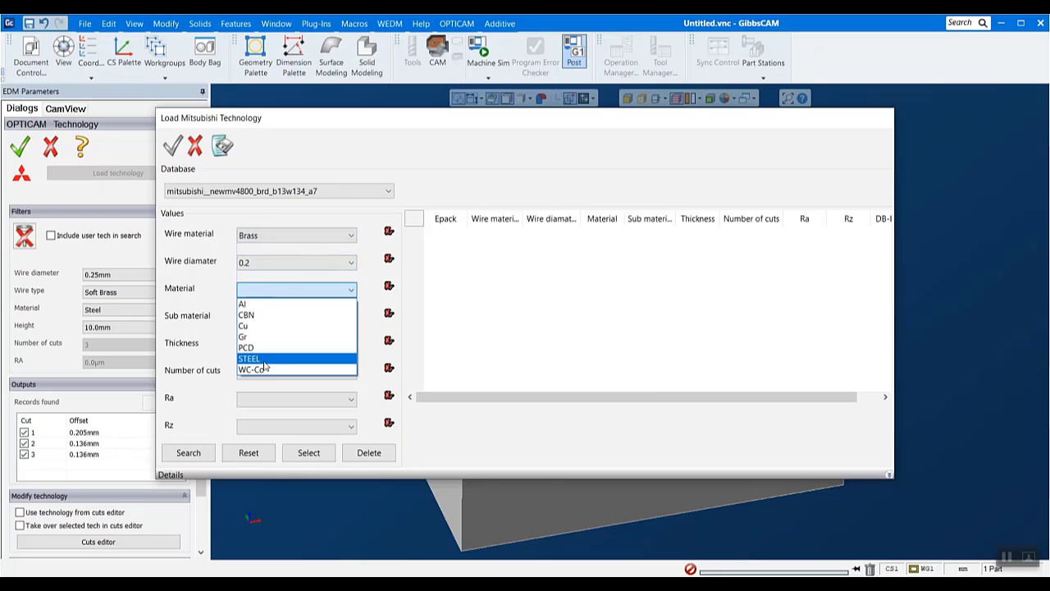
click(265, 361)
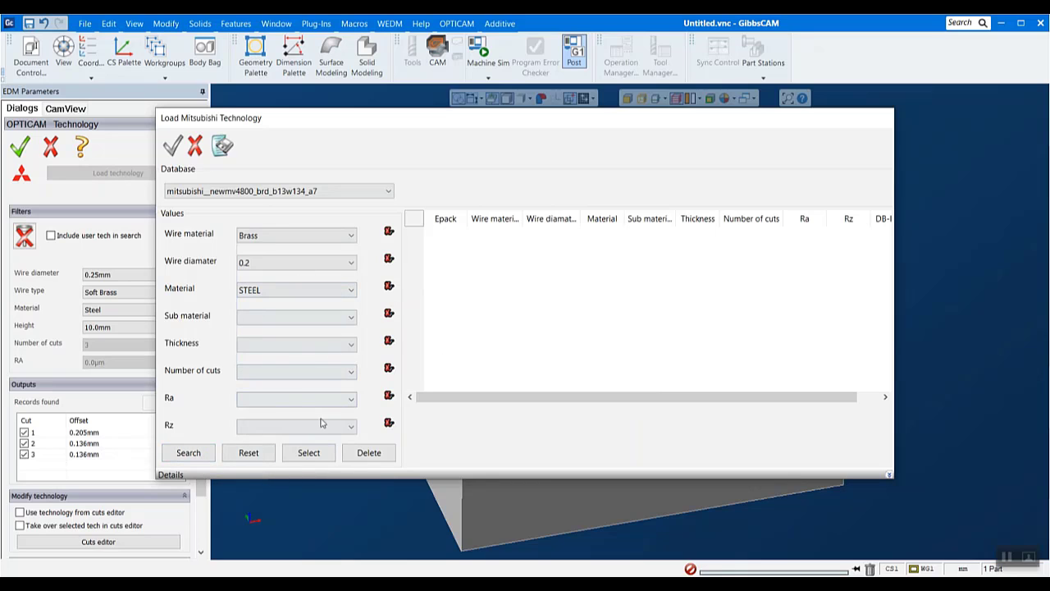
click(204, 453)
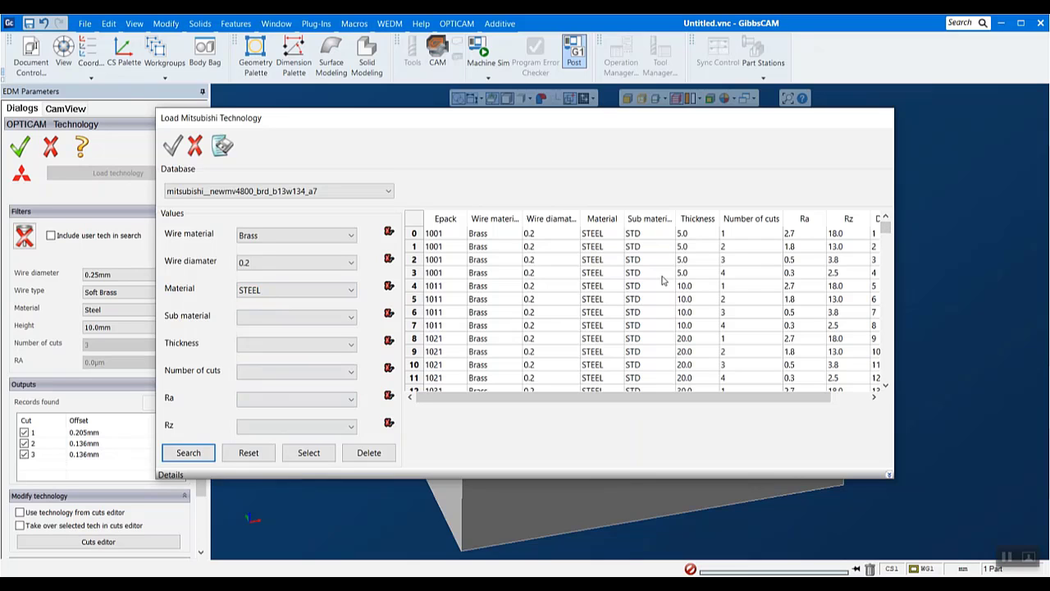
Load the Epack 1071 record with thickness 70.0 and 3 cuts, and apply it as the program's technology
scroll(661, 283, down, 9)
scroll(656, 287, down, 3)
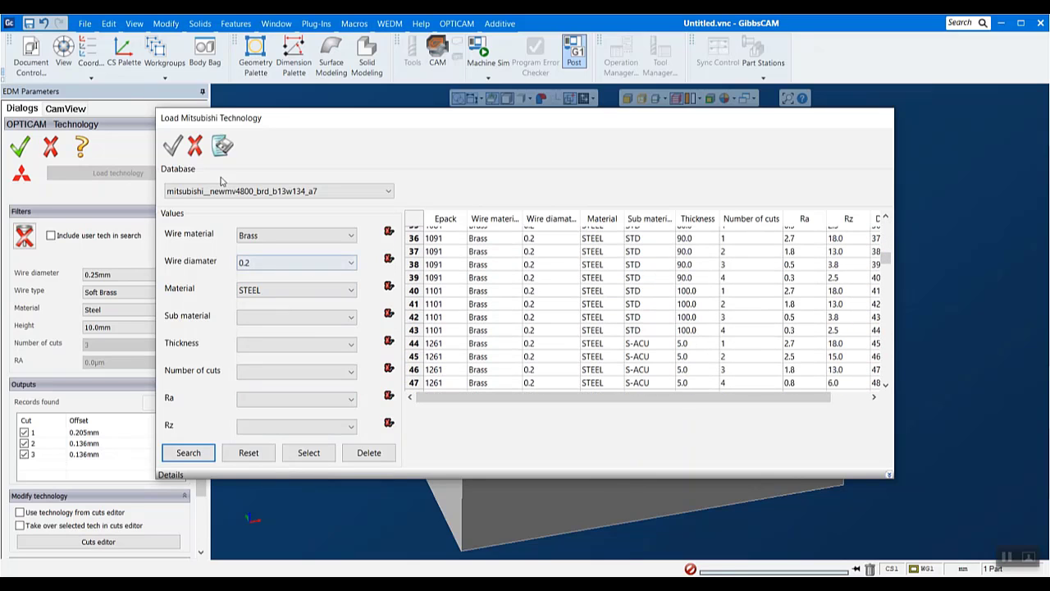
scroll(648, 324, down, 20)
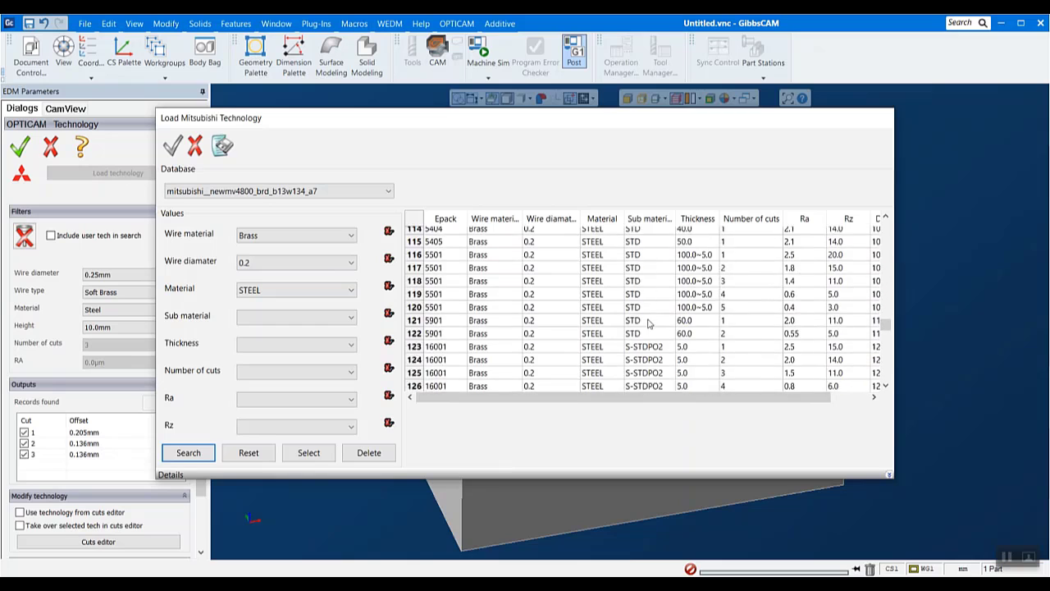
scroll(648, 324, down, 4)
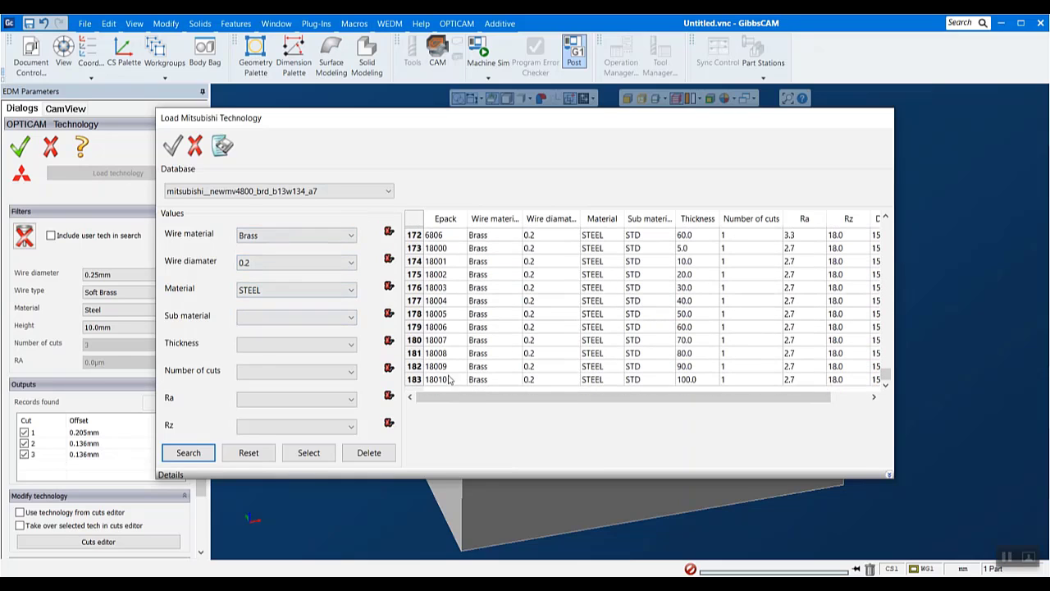
scroll(526, 352, up, 20)
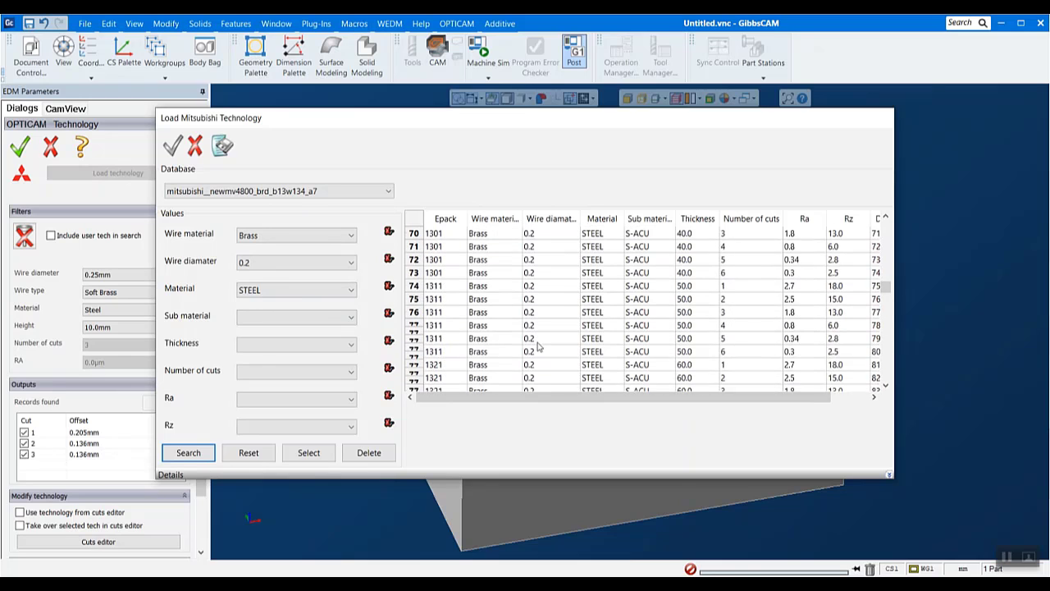
scroll(538, 347, down, 20)
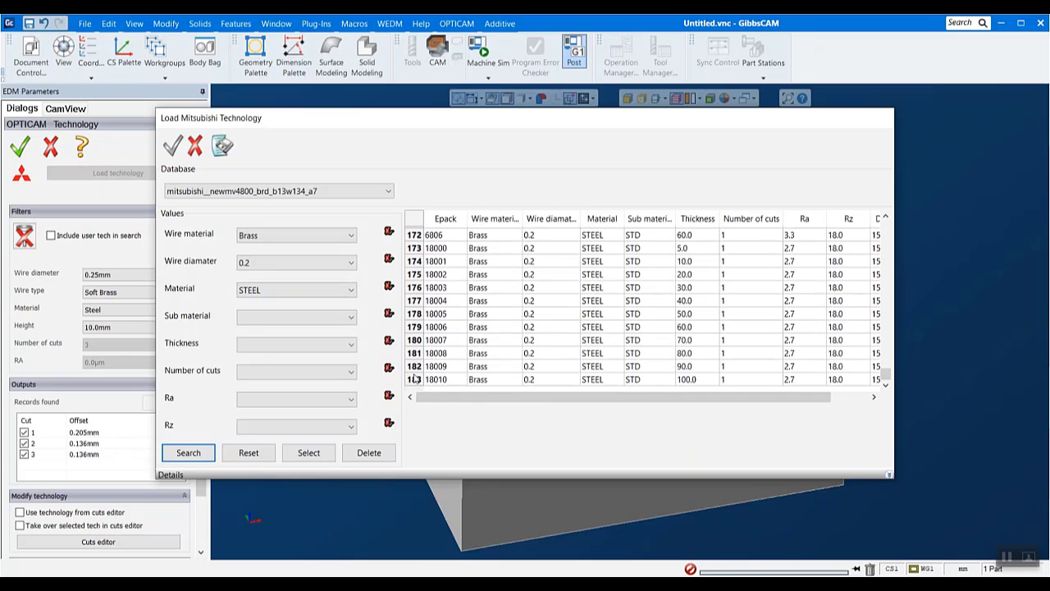
drag(883, 375, 855, 257)
click(724, 259)
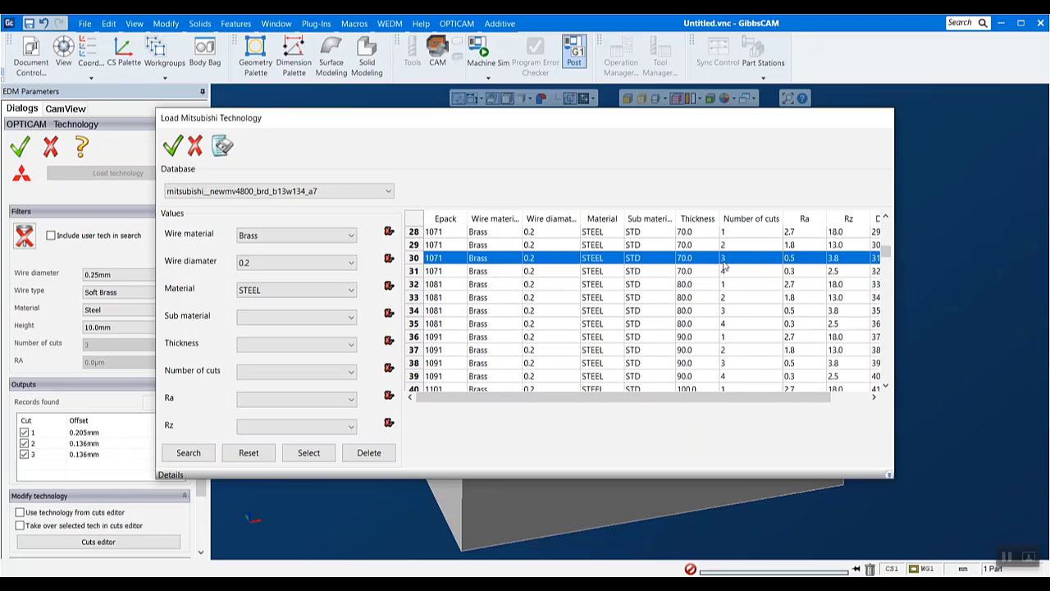
double_click(553, 259)
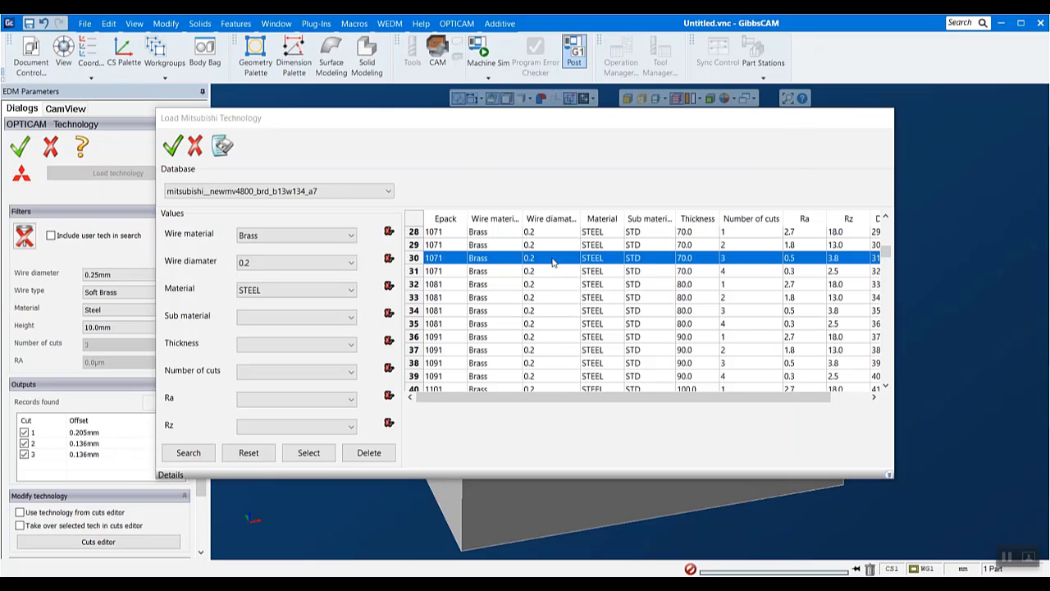
click(383, 170)
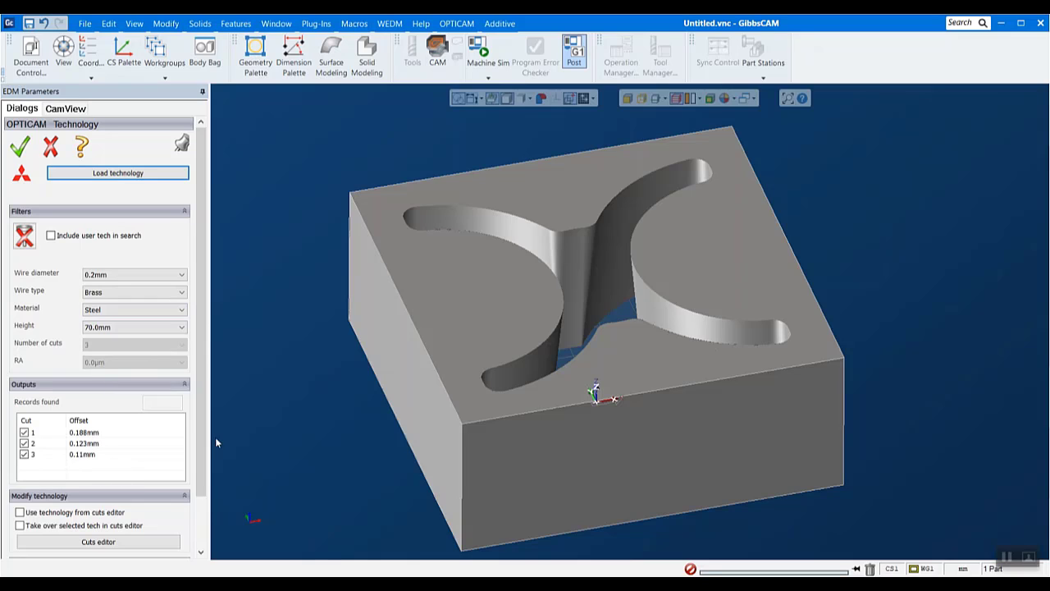
click(21, 148)
Select Constant taper 1 and inspect its offset cut paths near the start hole
click(65, 178)
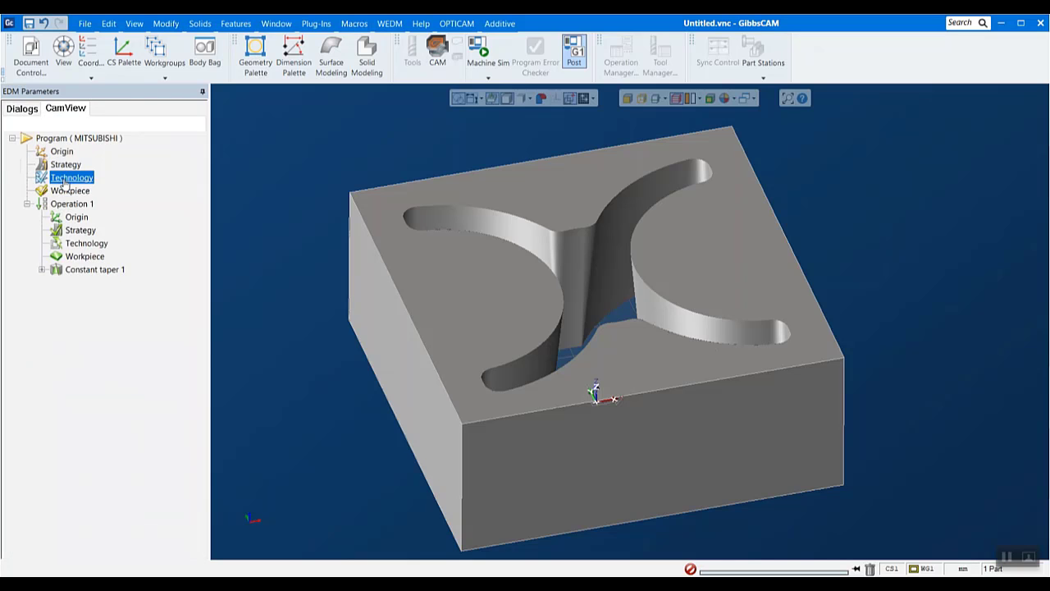
click(86, 269)
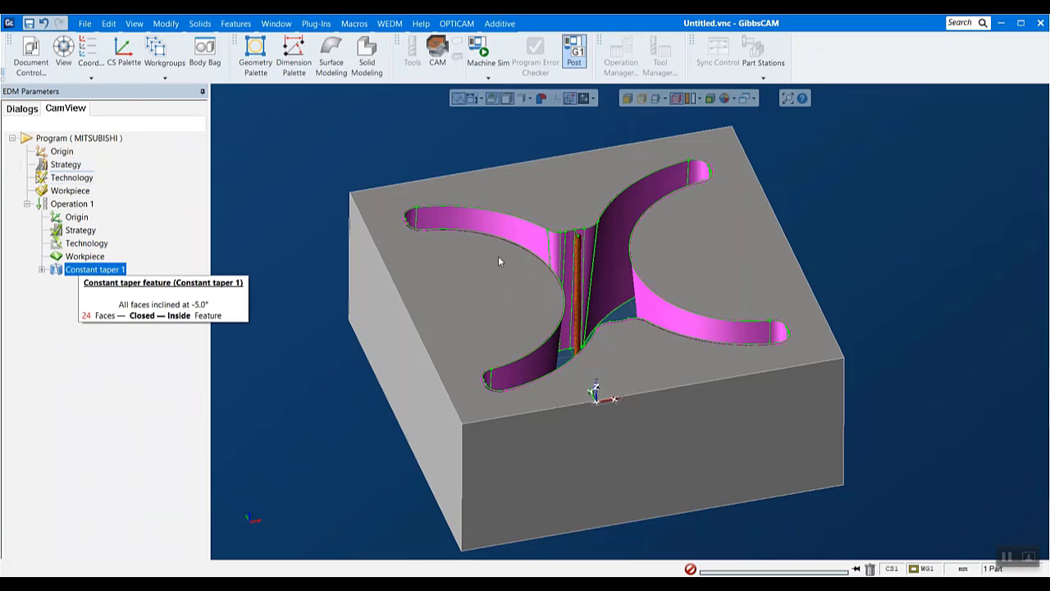
scroll(595, 192, up, 10)
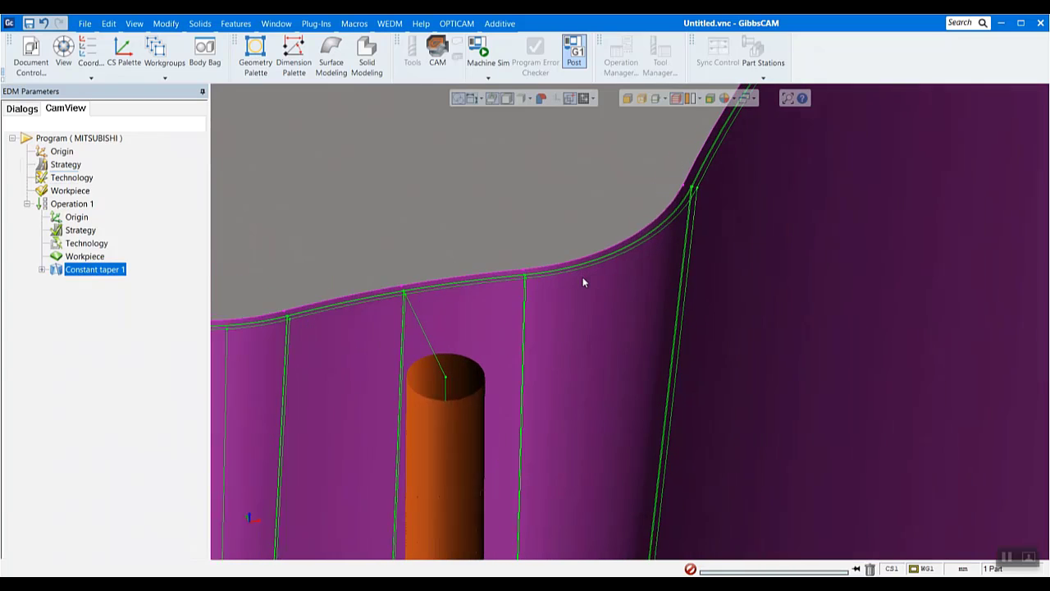
scroll(582, 282, up, 1)
scroll(465, 297, down, 12)
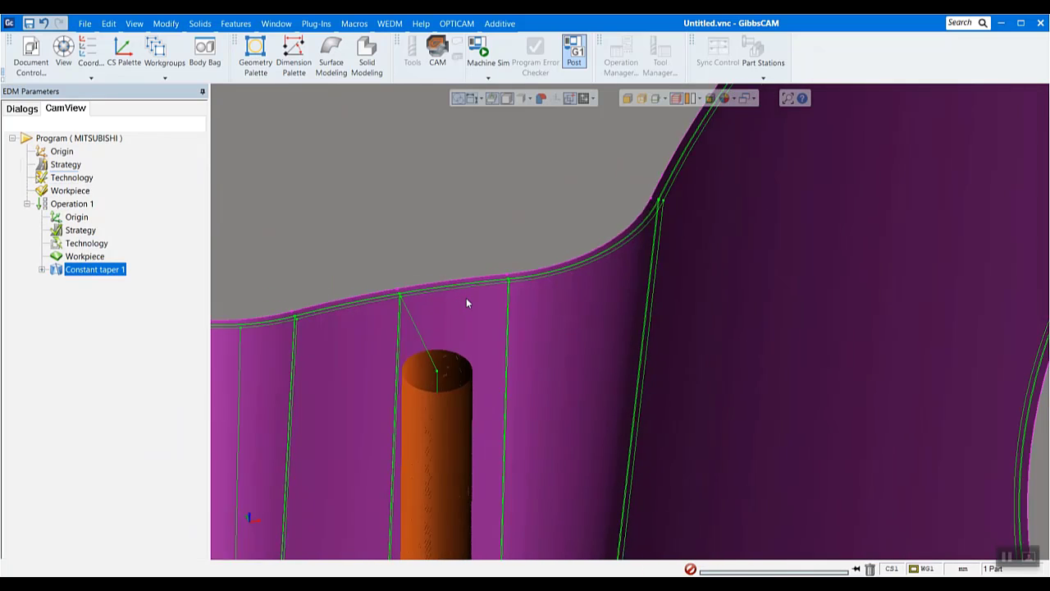
scroll(406, 302, up, 1)
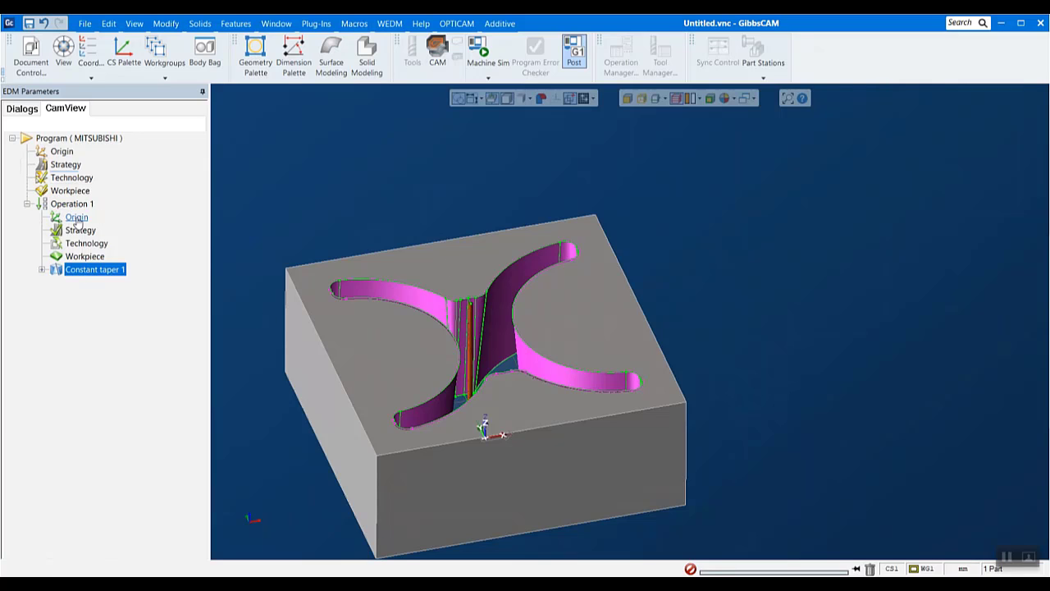
Review the strategy settings of Operation 1 and return to the program tree
right_click(76, 271)
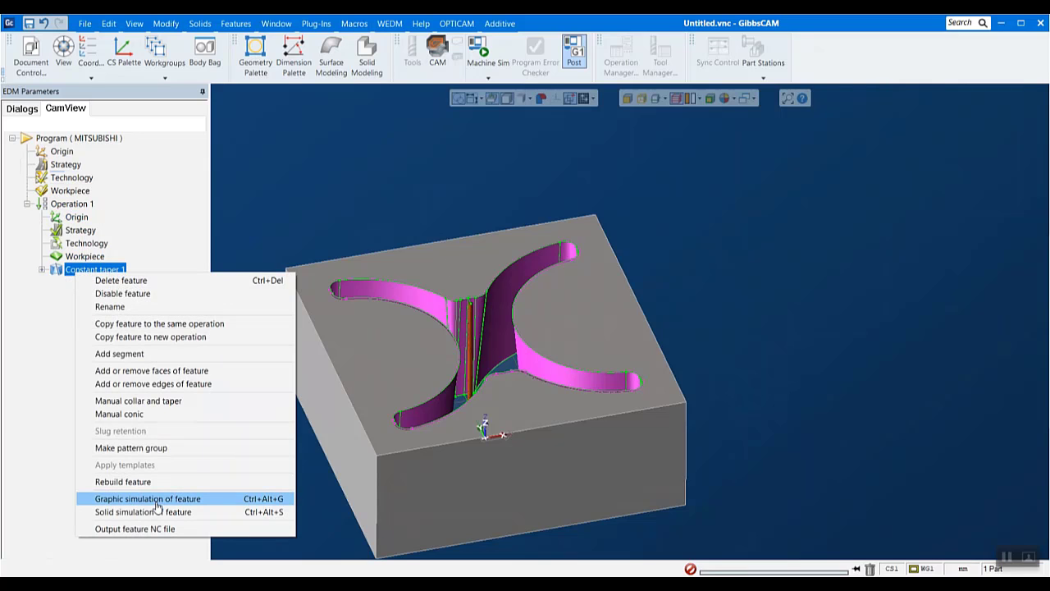
click(57, 408)
double_click(89, 232)
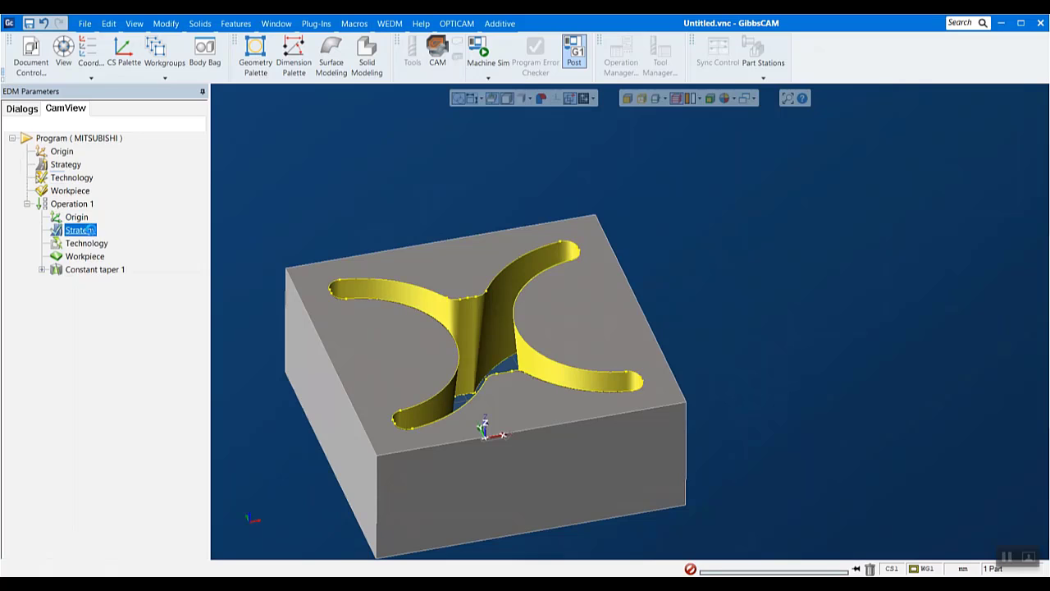
scroll(180, 374, down, 3)
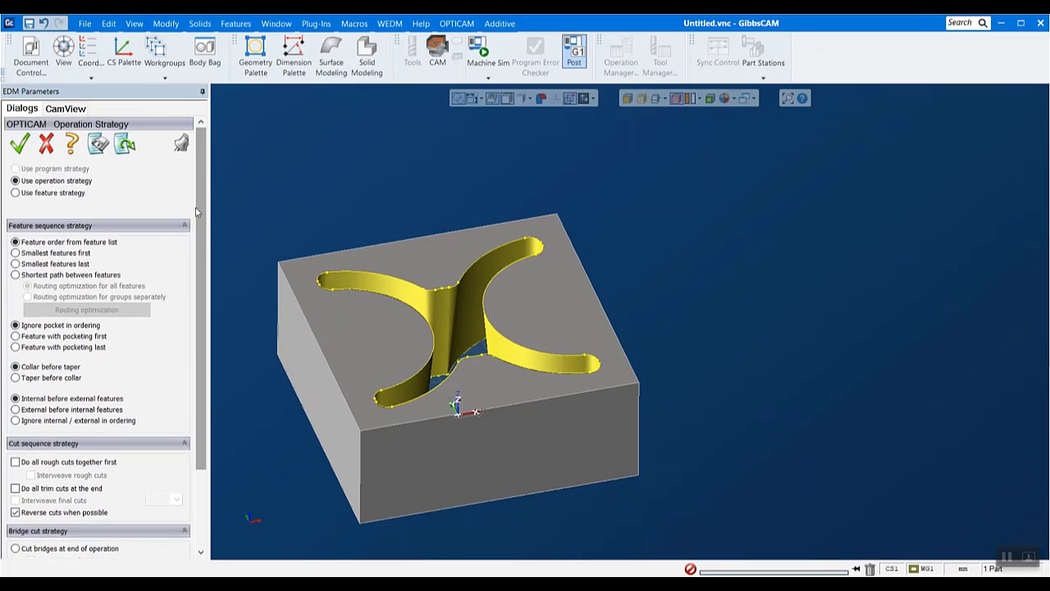
click(64, 108)
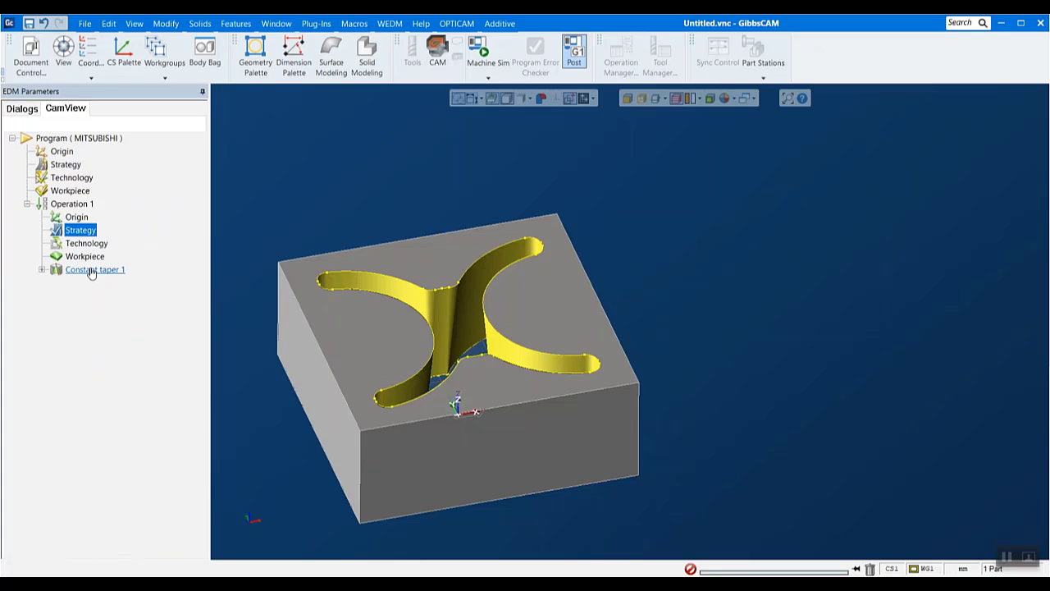
Start a graphic simulation of Operation 1 and play the first cut with the newly loaded technology
right_click(80, 206)
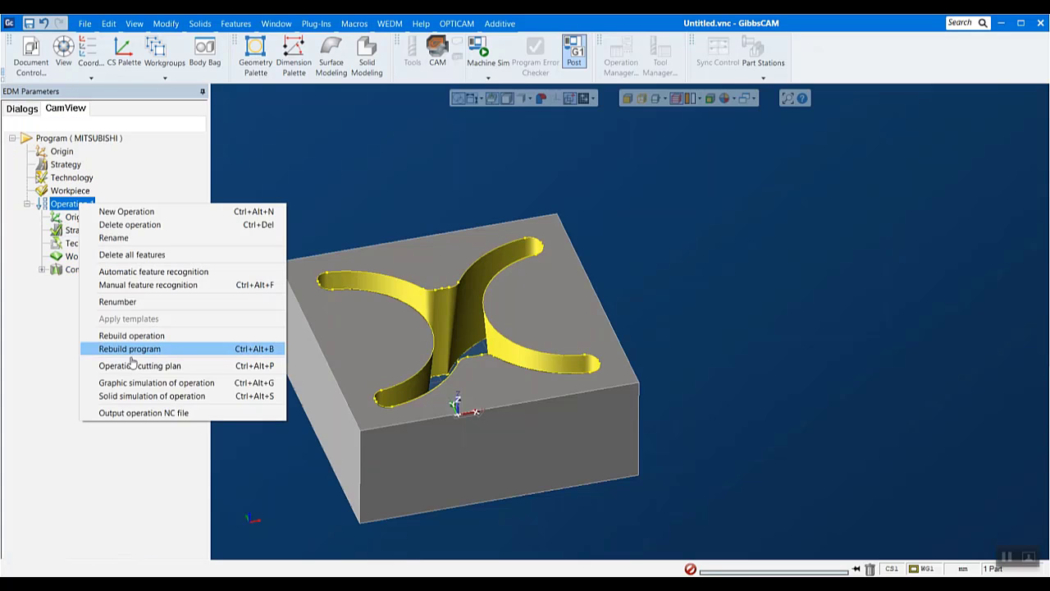
click(136, 383)
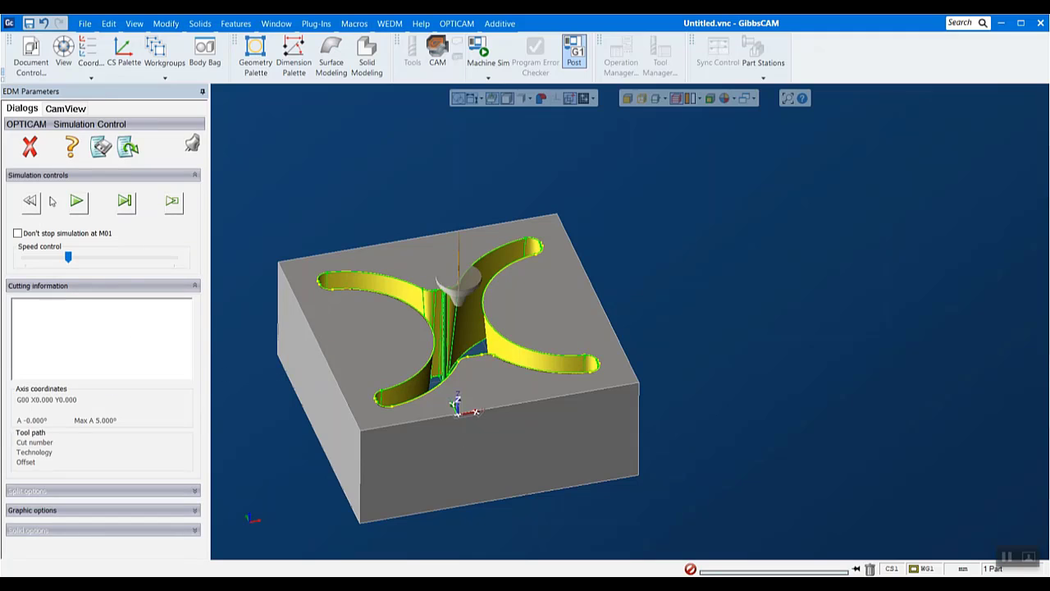
click(74, 210)
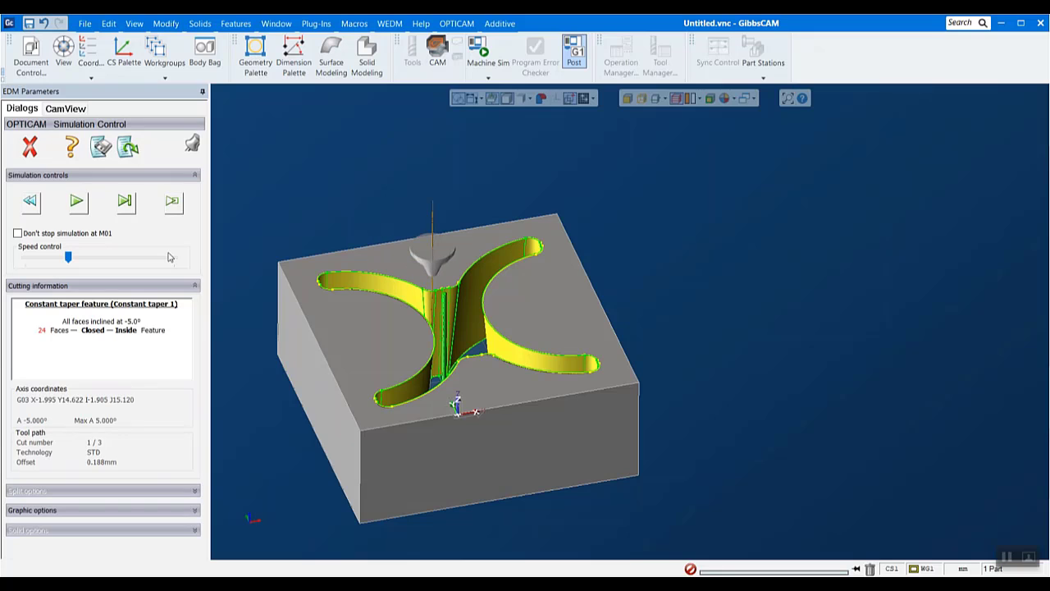
Play the remaining cuts at a higher simulation speed, and return to the program tree with Constant taper 1 expanded
click(86, 206)
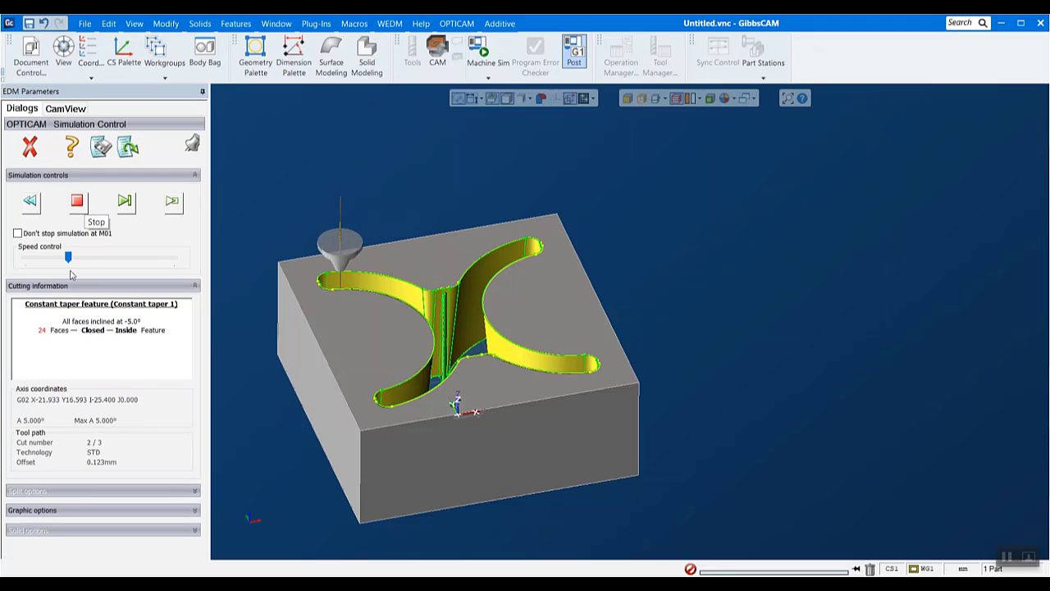
drag(71, 274, 87, 273)
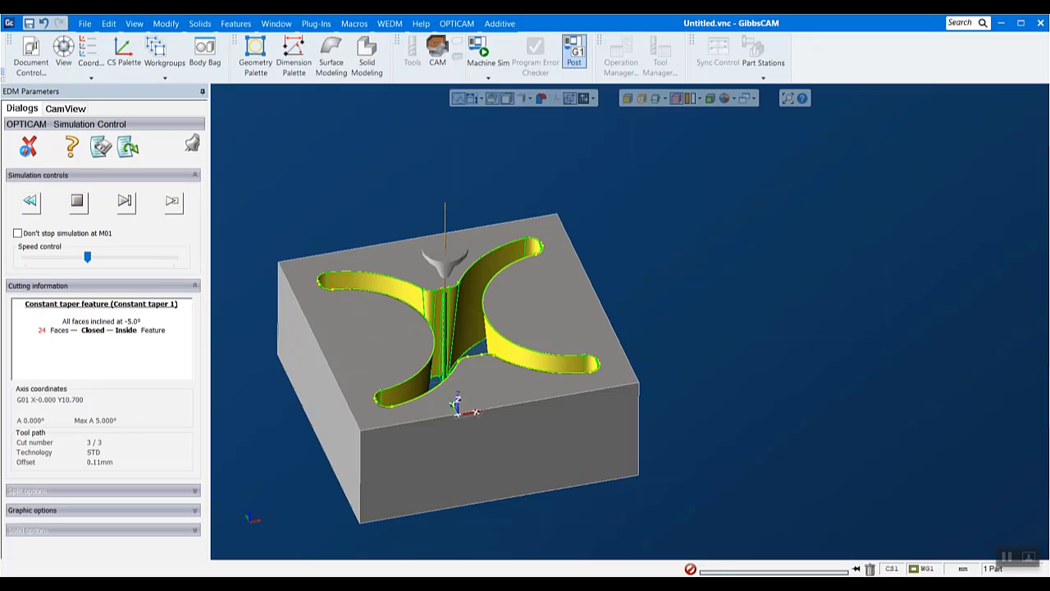
click(35, 151)
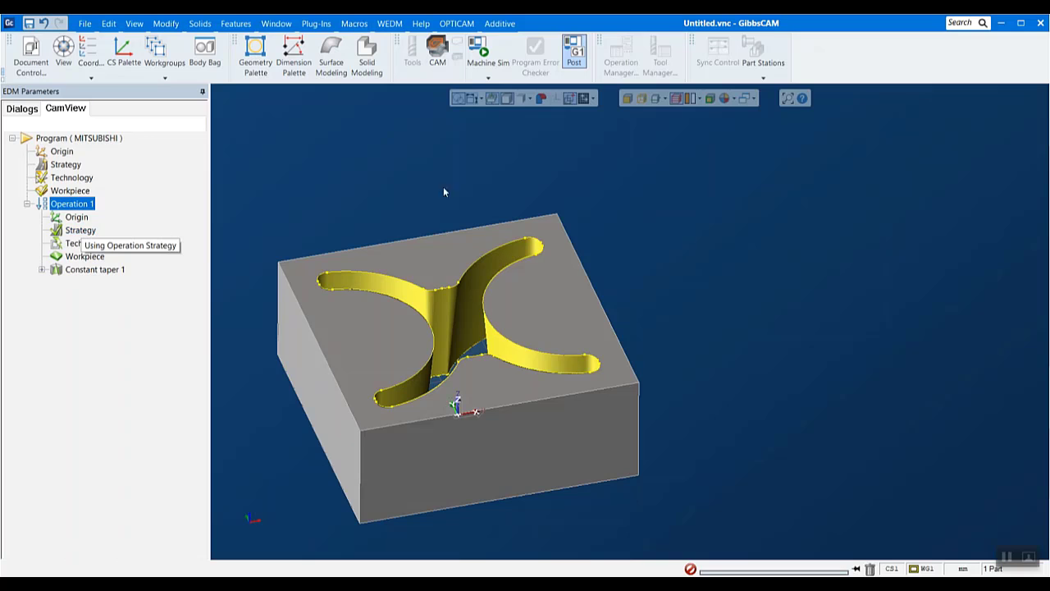
click(42, 269)
Enable Create setup sheet and Add comment for each cut in the Mitsubishi postprocessor options
click(454, 24)
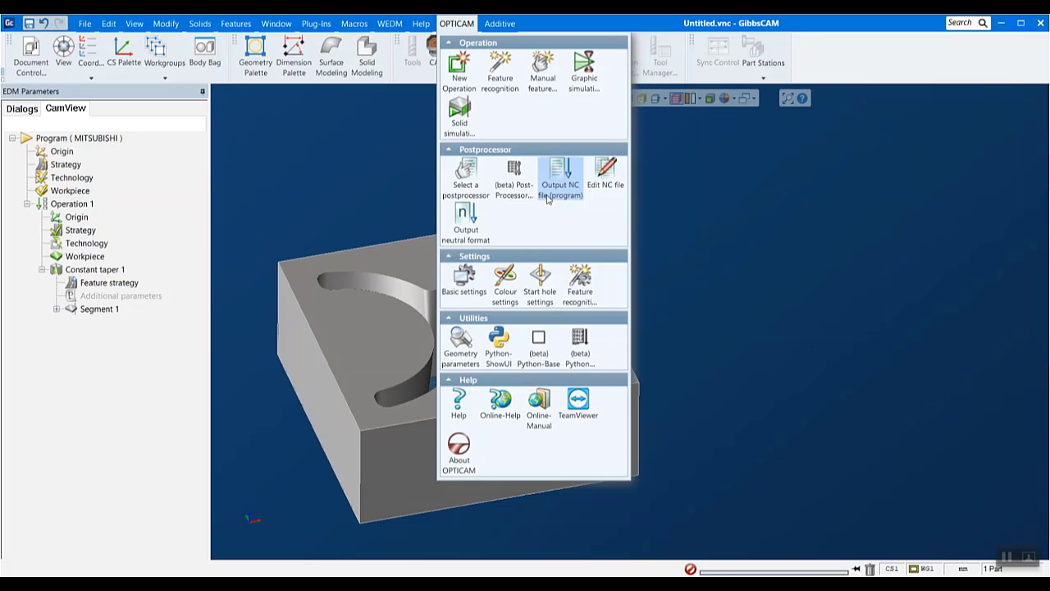
click(475, 175)
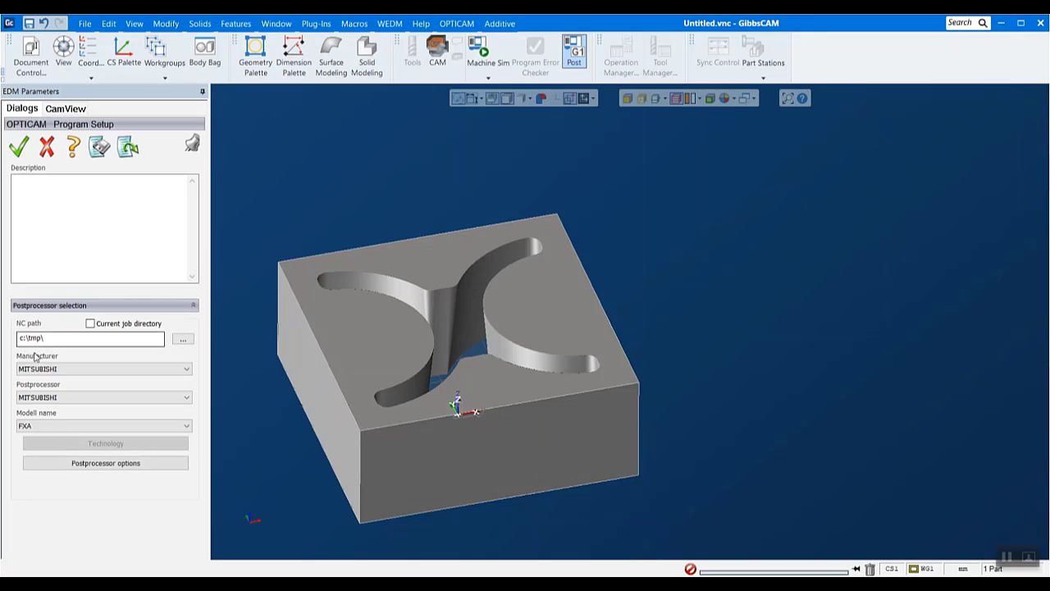
click(101, 464)
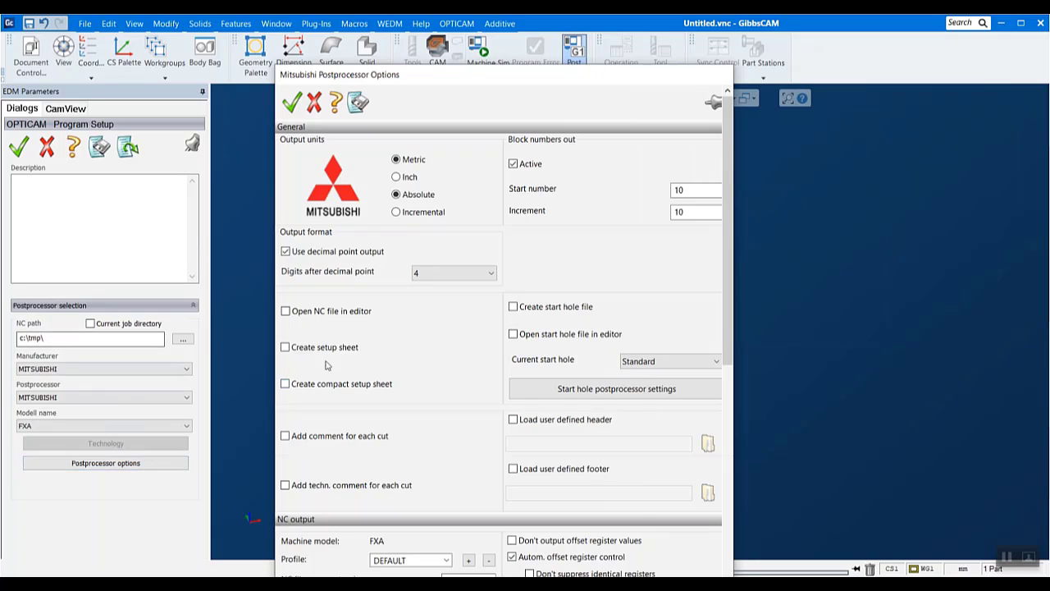
click(294, 350)
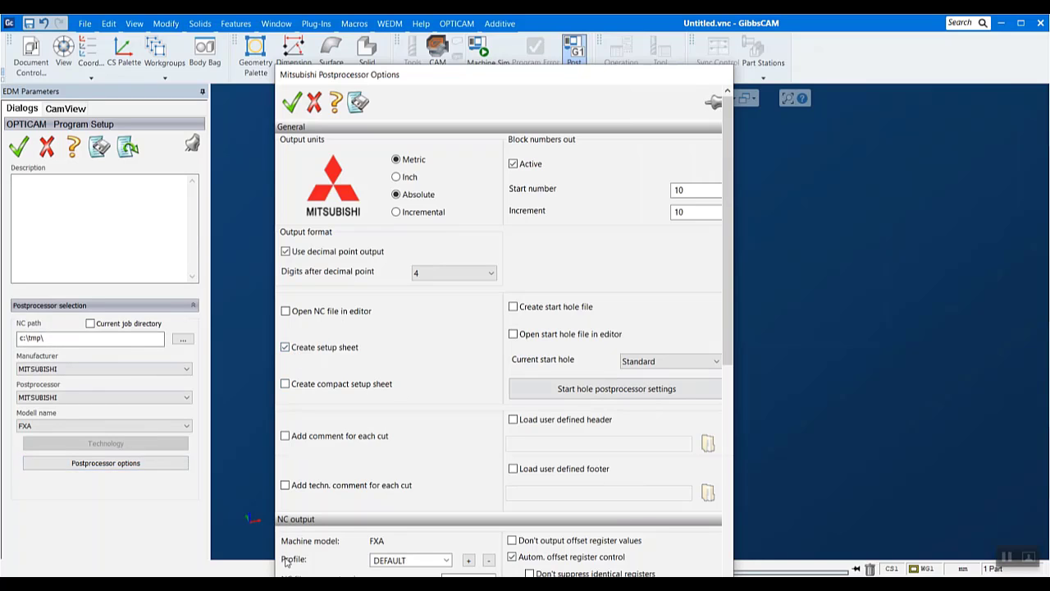
click(357, 437)
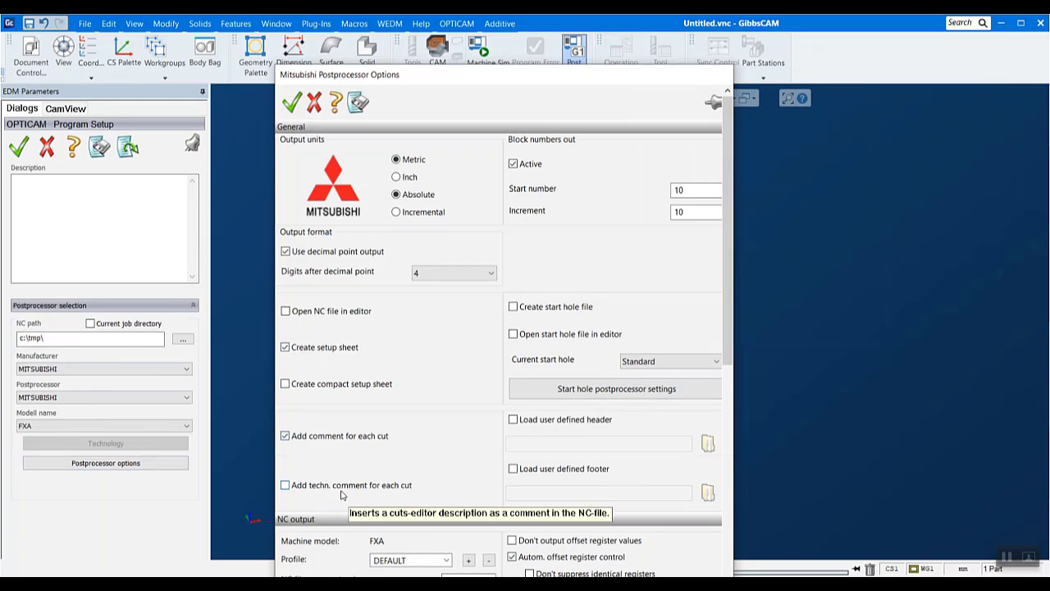
Review the remaining NC output options, and accept the Mitsubishi postprocessor options and the program setup
scroll(344, 493, down, 1)
scroll(430, 522, down, 5)
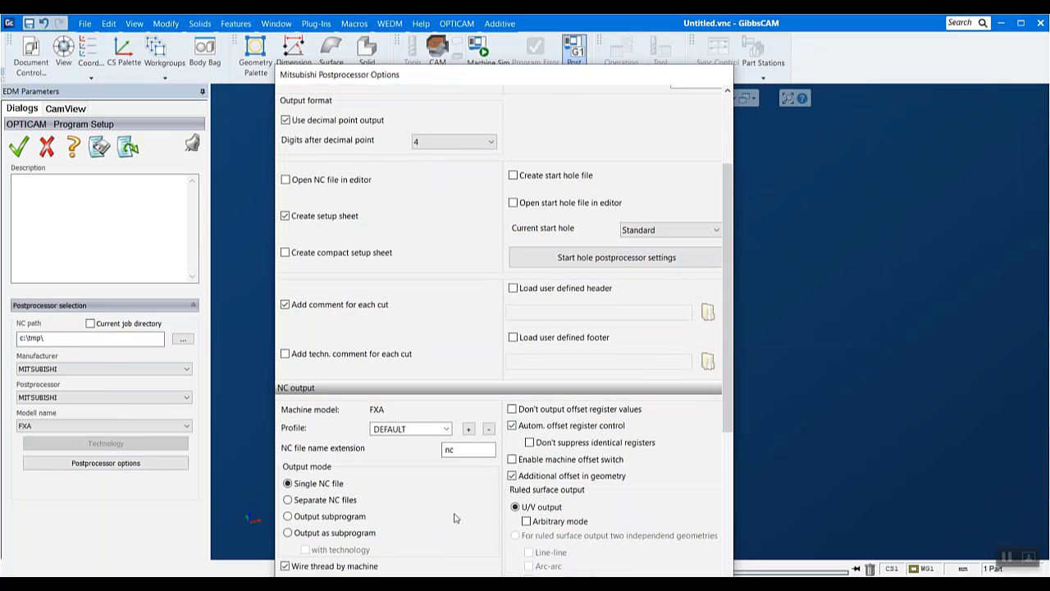
scroll(673, 422, down, 8)
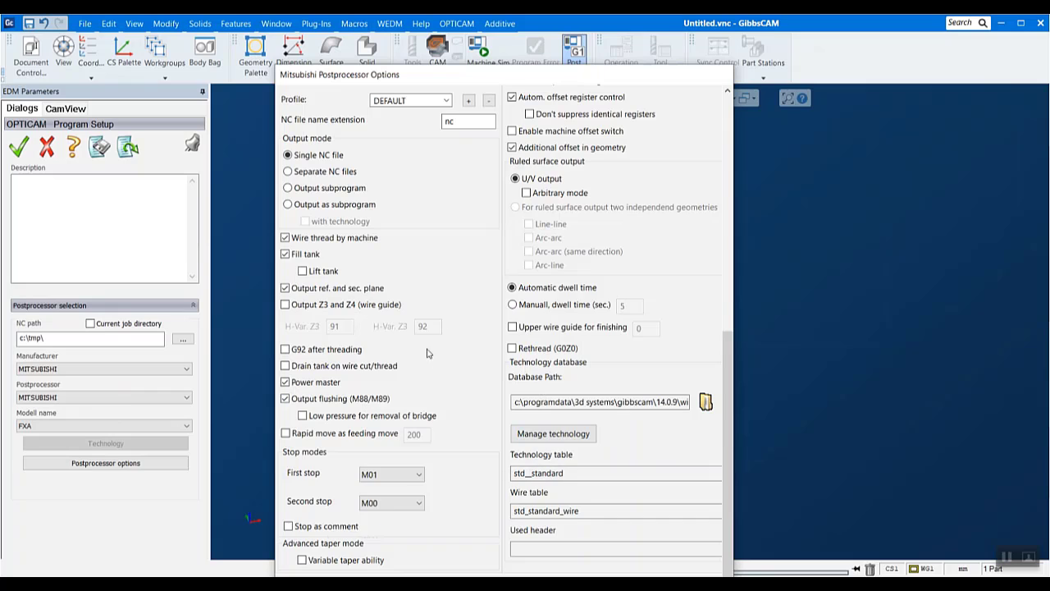
scroll(426, 353, up, 6)
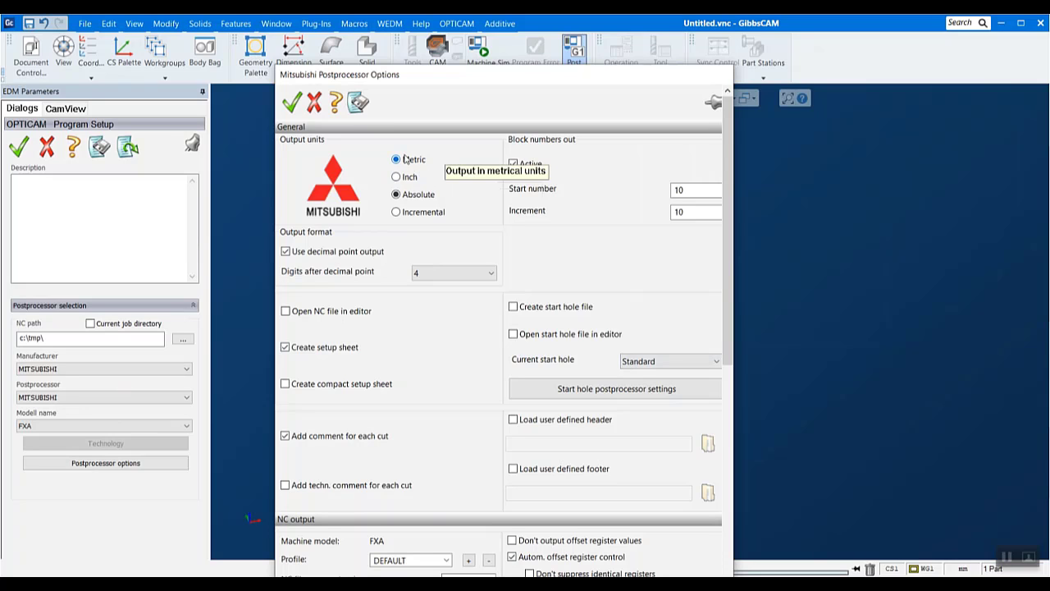
click(292, 102)
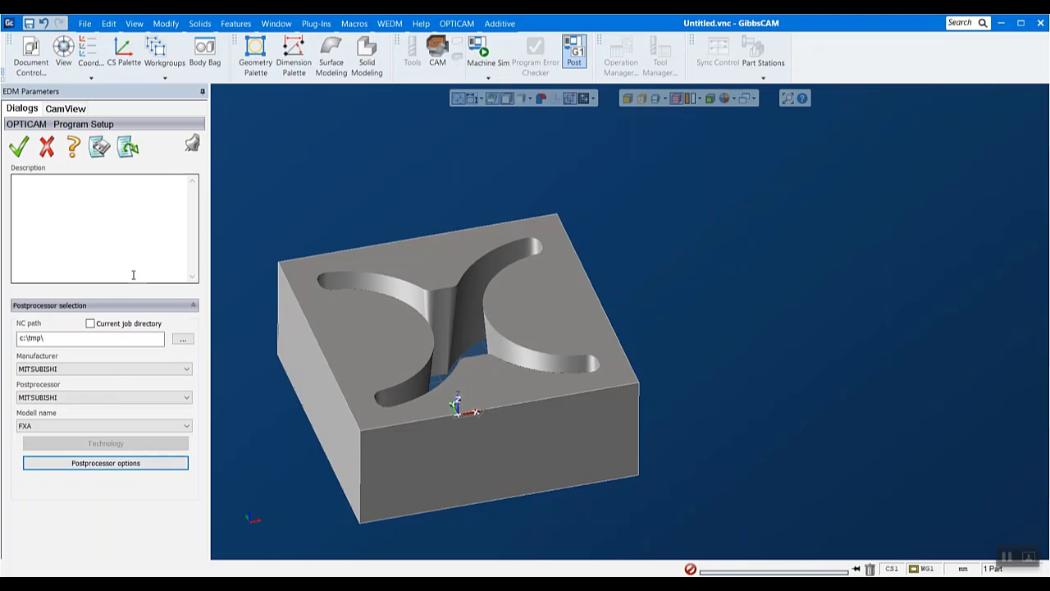
click(19, 146)
Output the NC file of the program, overwriting the existing files and acknowledging the demo database warning
click(456, 23)
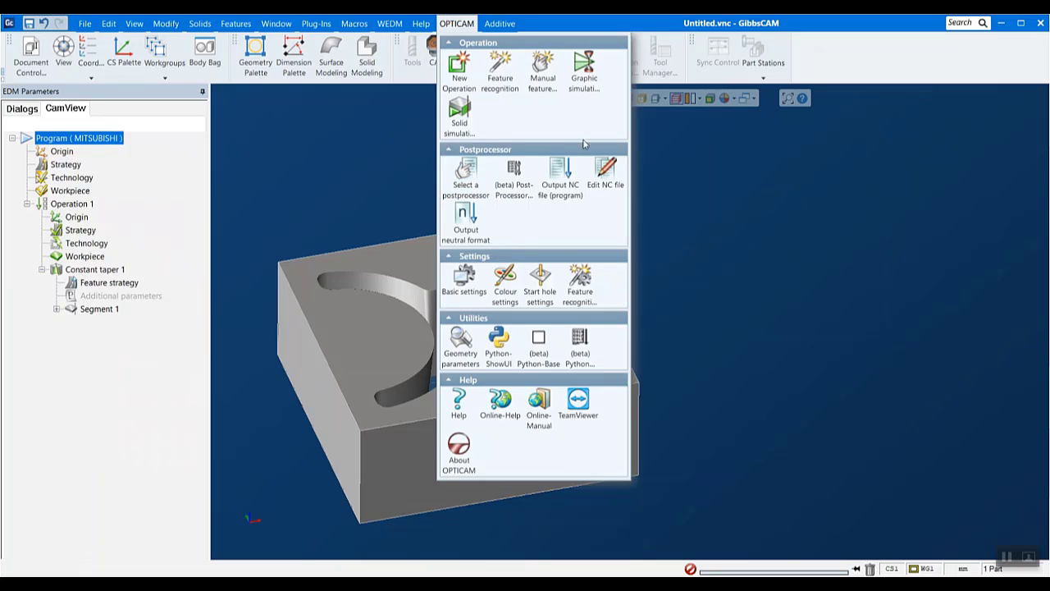
click(568, 185)
click(544, 355)
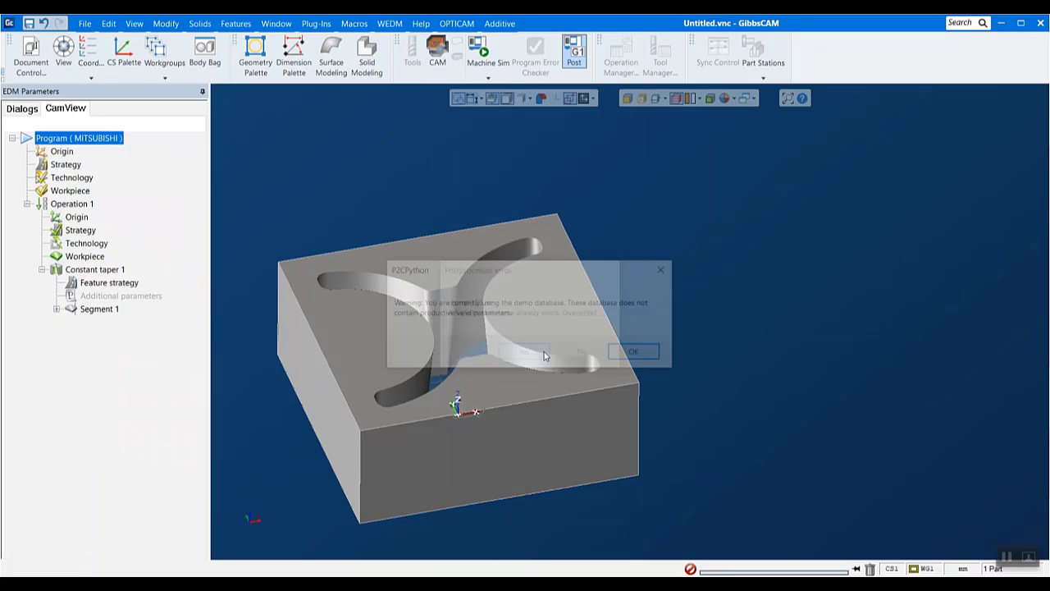
click(625, 354)
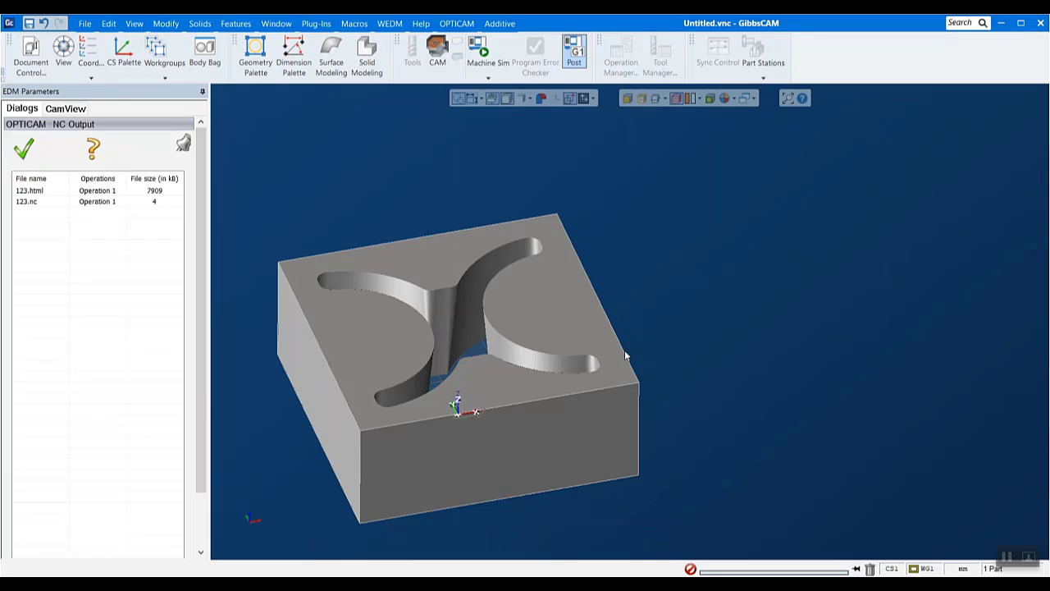
Open the setup sheet 123.html, examine its program overview and cut tables, and return to GibbsCAM to close the NC output list
double_click(45, 191)
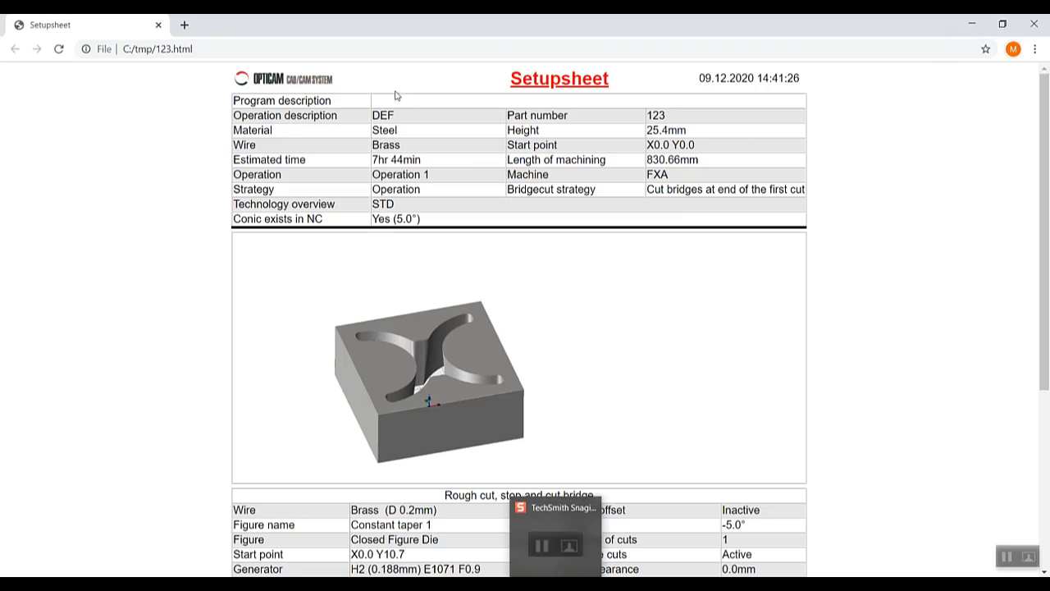
scroll(526, 171, down, 4)
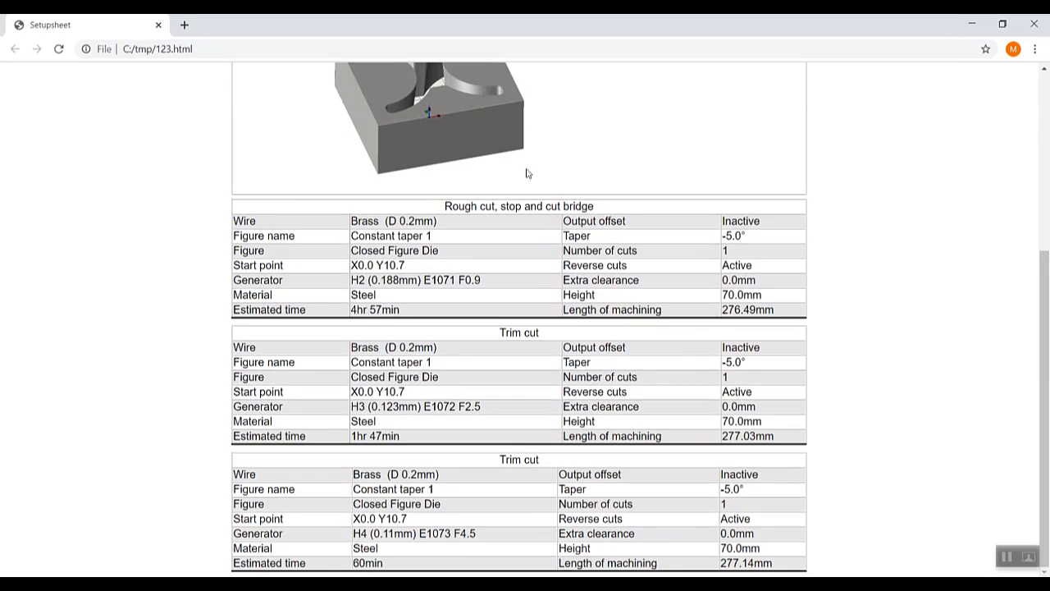
drag(748, 368, 722, 371)
click(813, 358)
drag(1039, 398, 1038, 210)
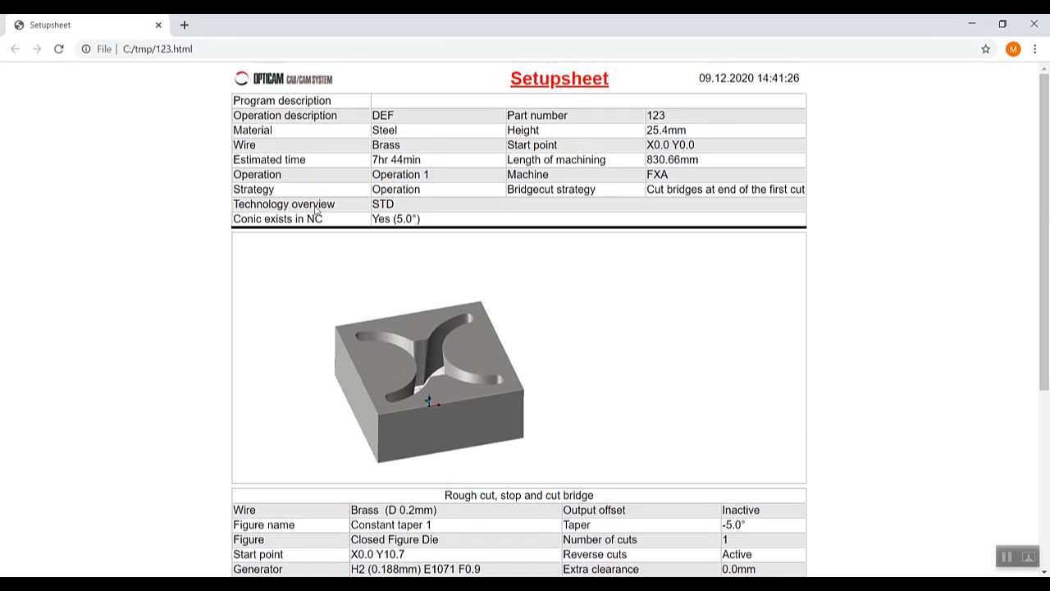
scroll(892, 406, down, 3)
scroll(892, 406, down, 1)
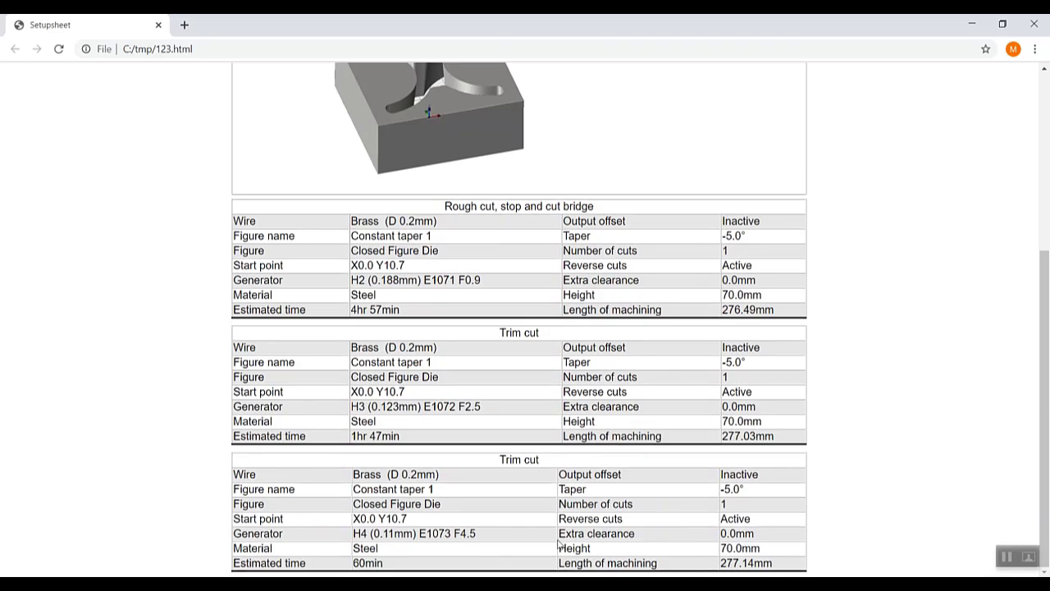
mouse_move(522, 584)
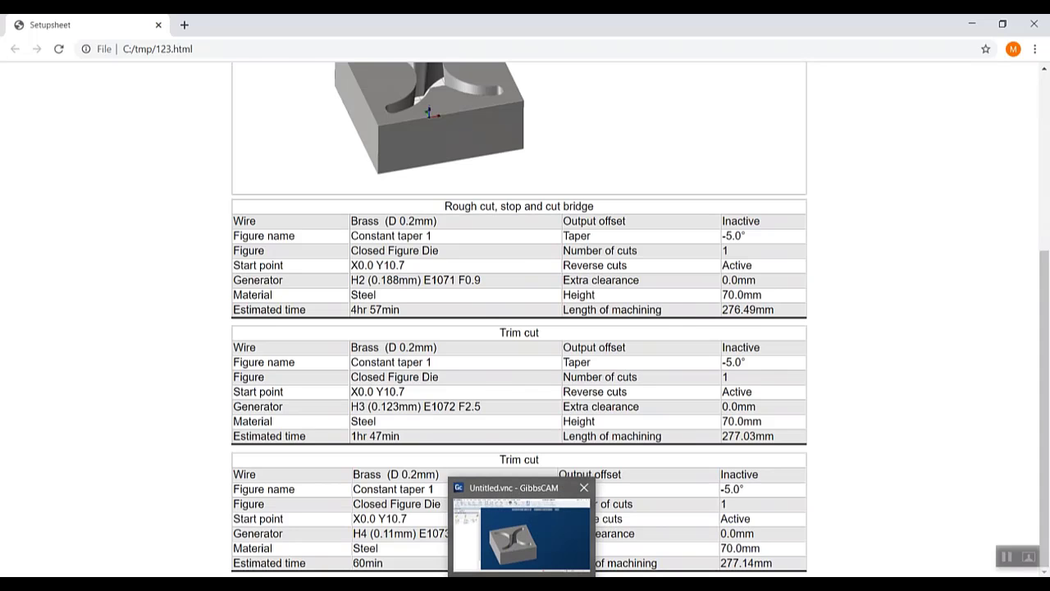
click(520, 533)
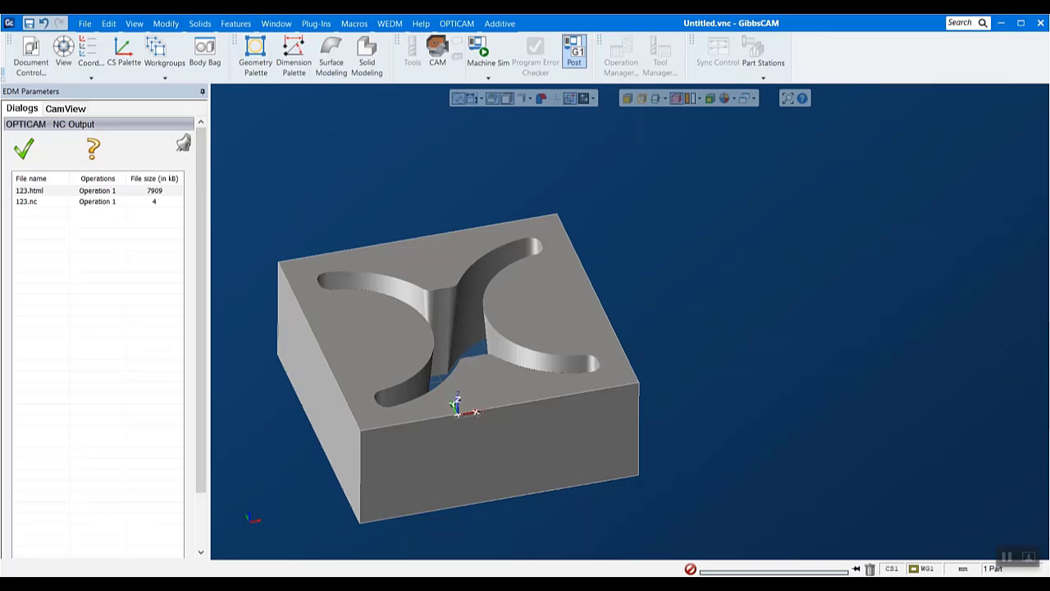
click(33, 149)
Open the OPTICAM basic settings in a smaller dialog and examine the input units and geometric tolerances
click(464, 27)
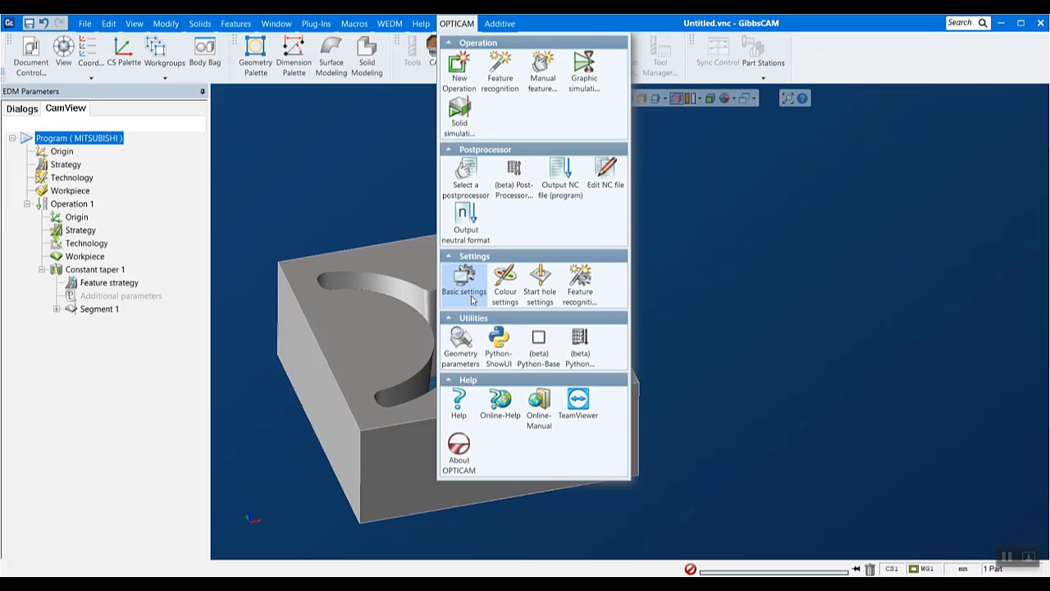
click(478, 283)
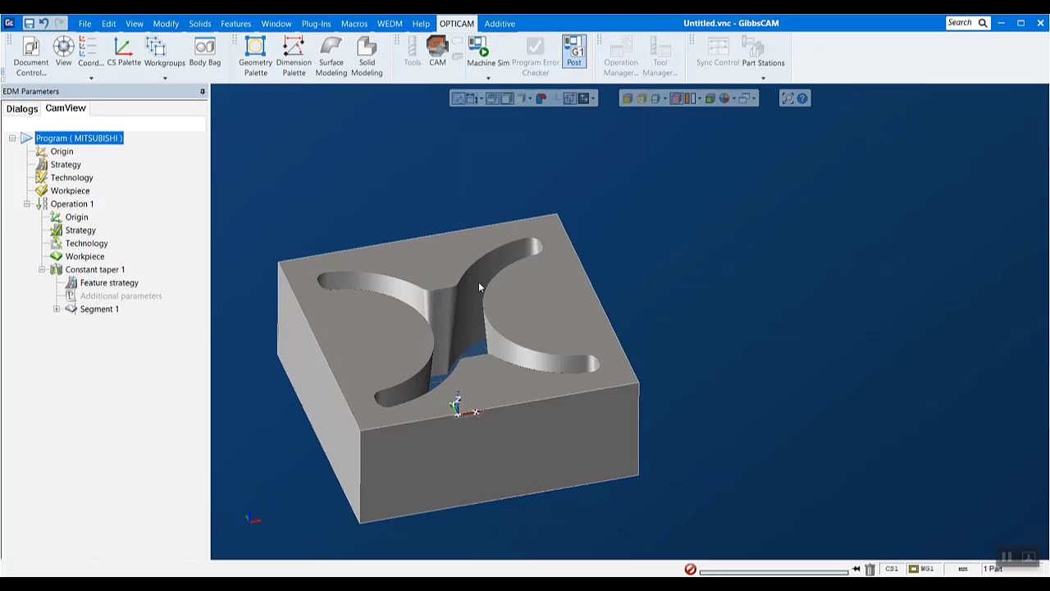
drag(239, 145, 458, 98)
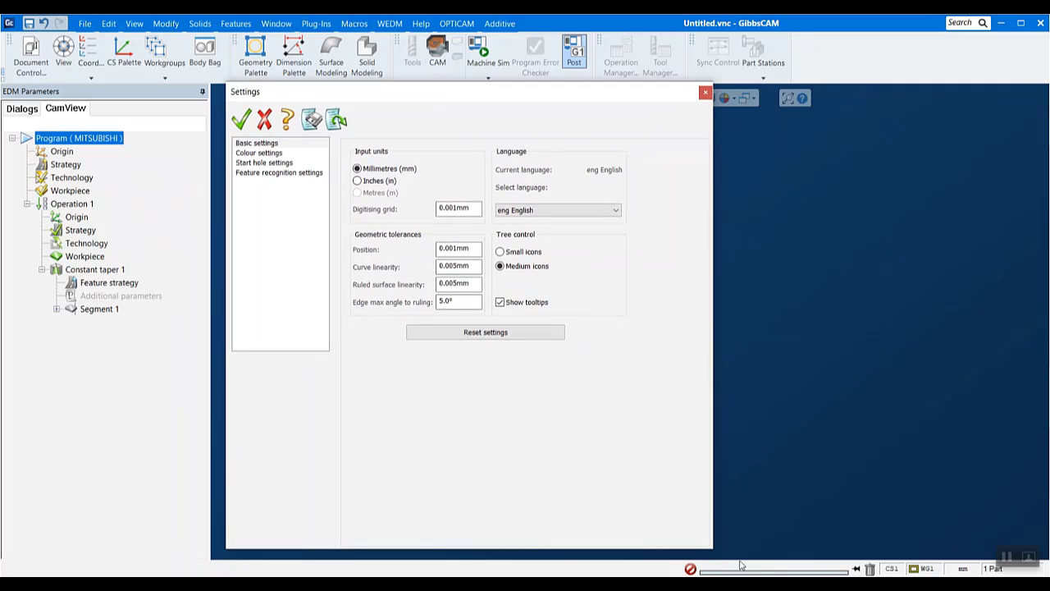
drag(710, 547, 658, 401)
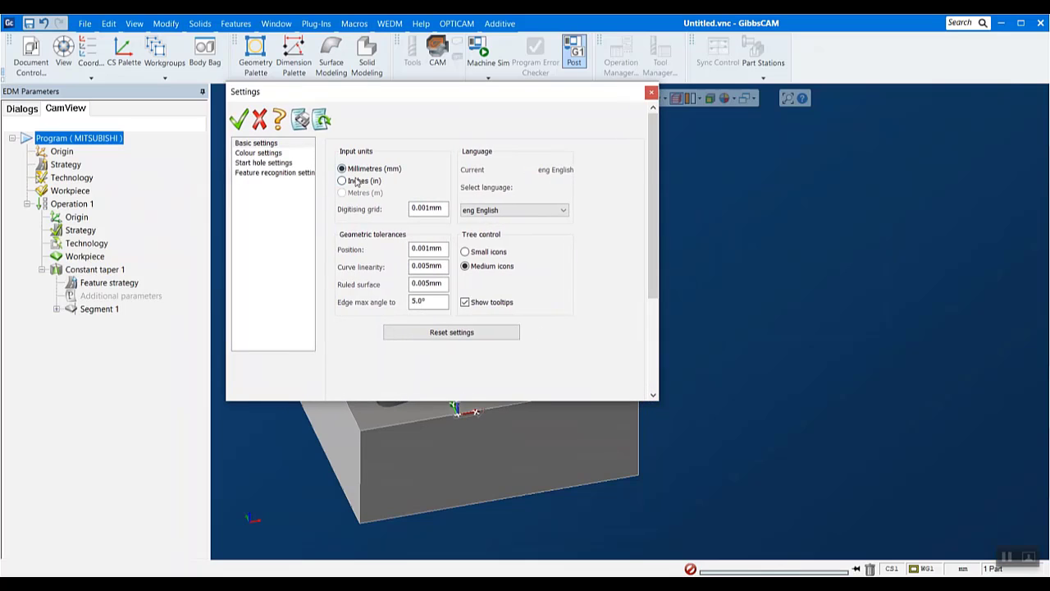
double_click(430, 249)
click(437, 267)
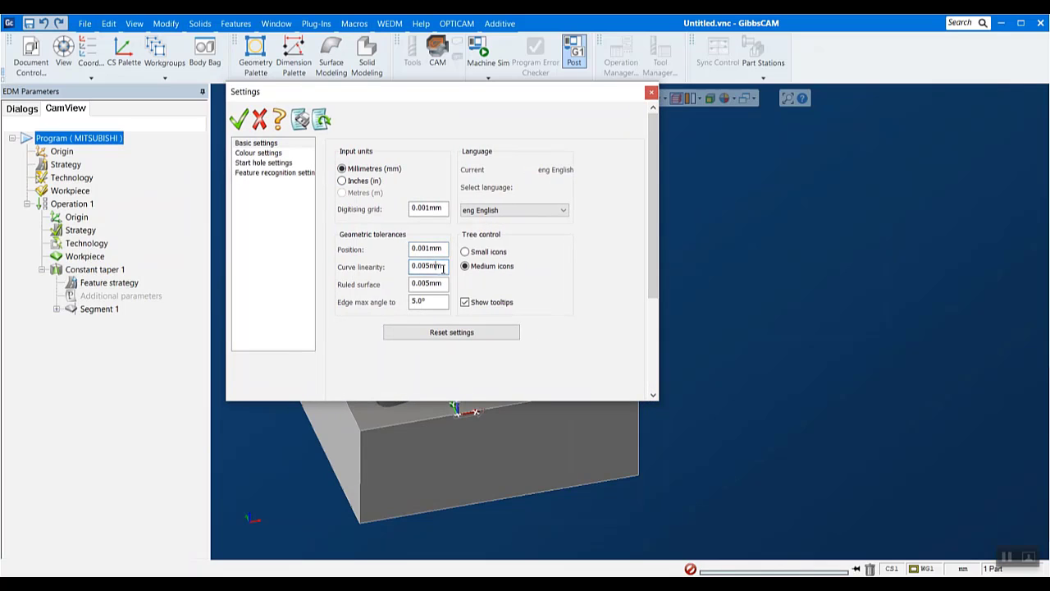
Look through the colour settings and show the start hole settings in an enlarged, repositioned dialog
click(259, 153)
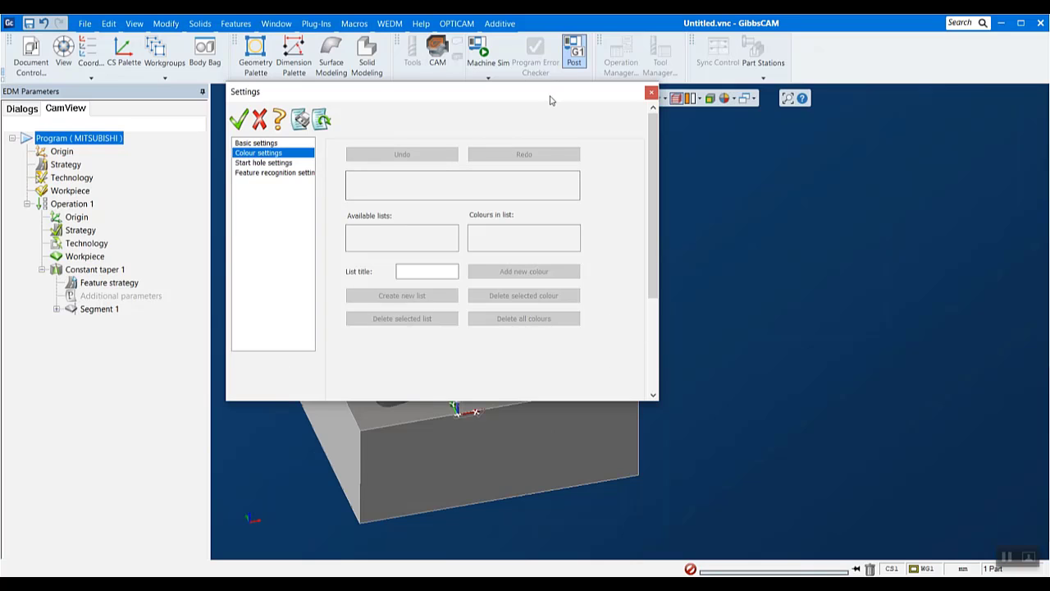
drag(550, 97, 623, 154)
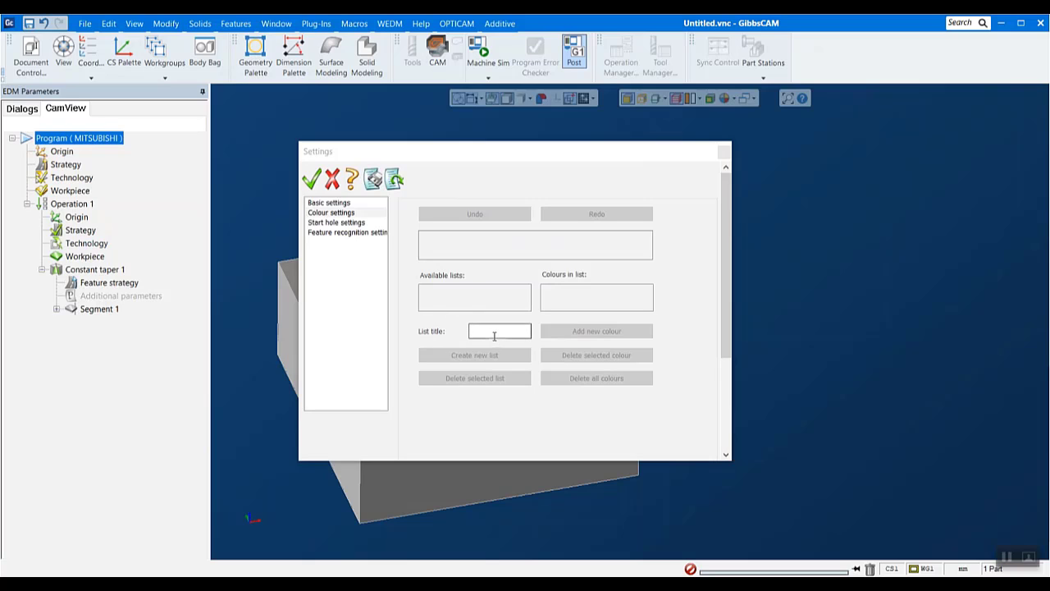
click(344, 224)
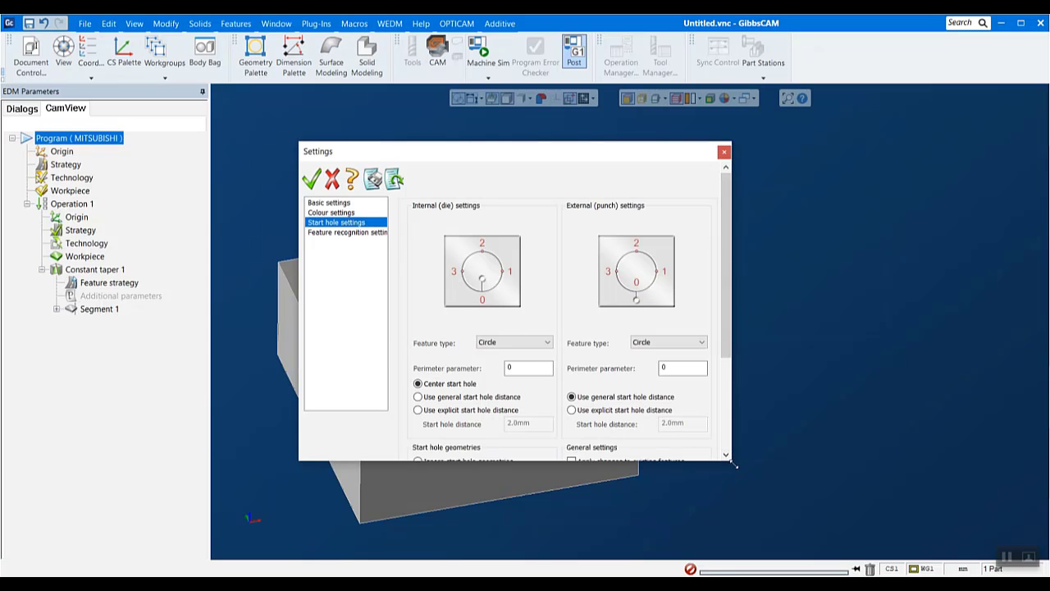
drag(735, 465, 933, 548)
drag(679, 148, 641, 105)
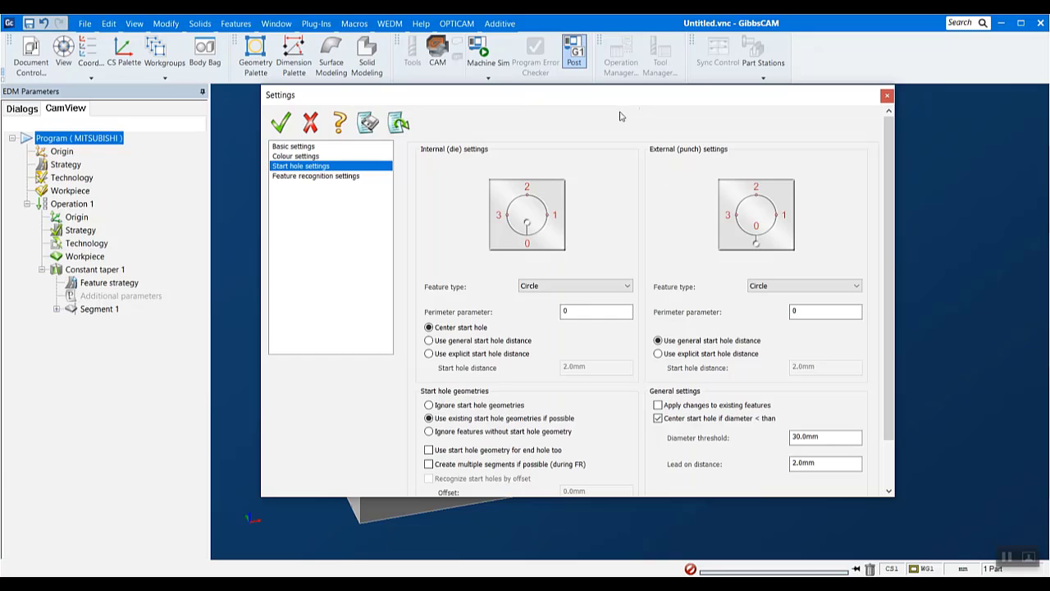
Set the internal (die) start hole settings for the Quadrilateral feature type to use an explicit start hole distance
click(595, 287)
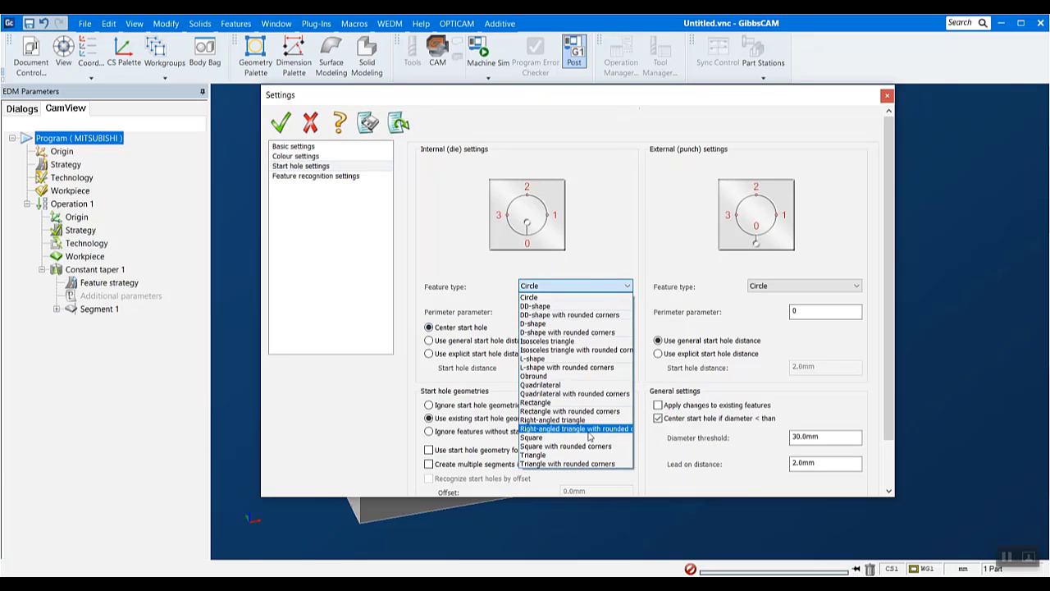
click(541, 384)
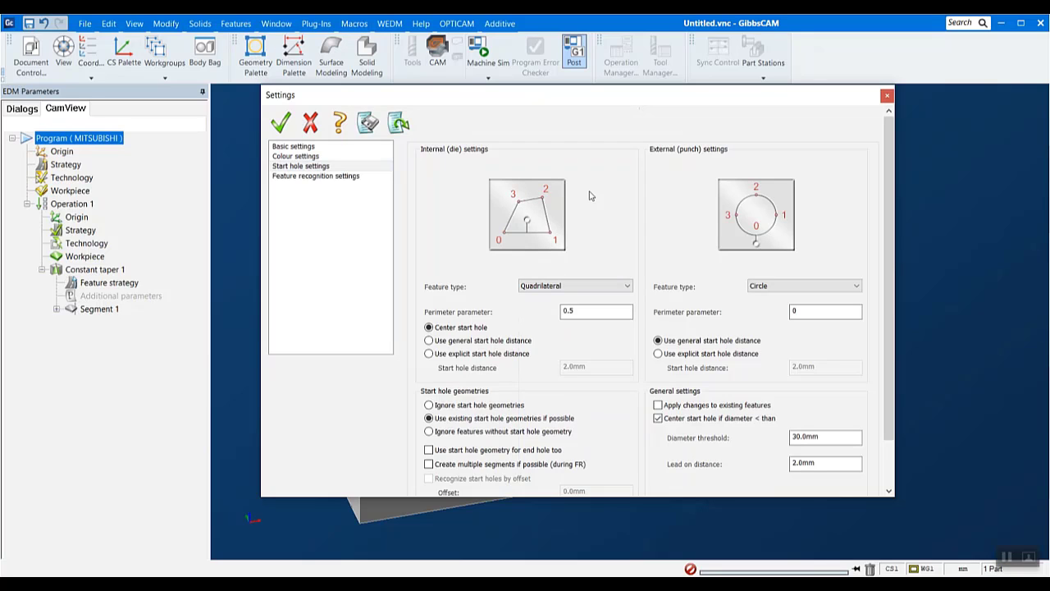
click(433, 353)
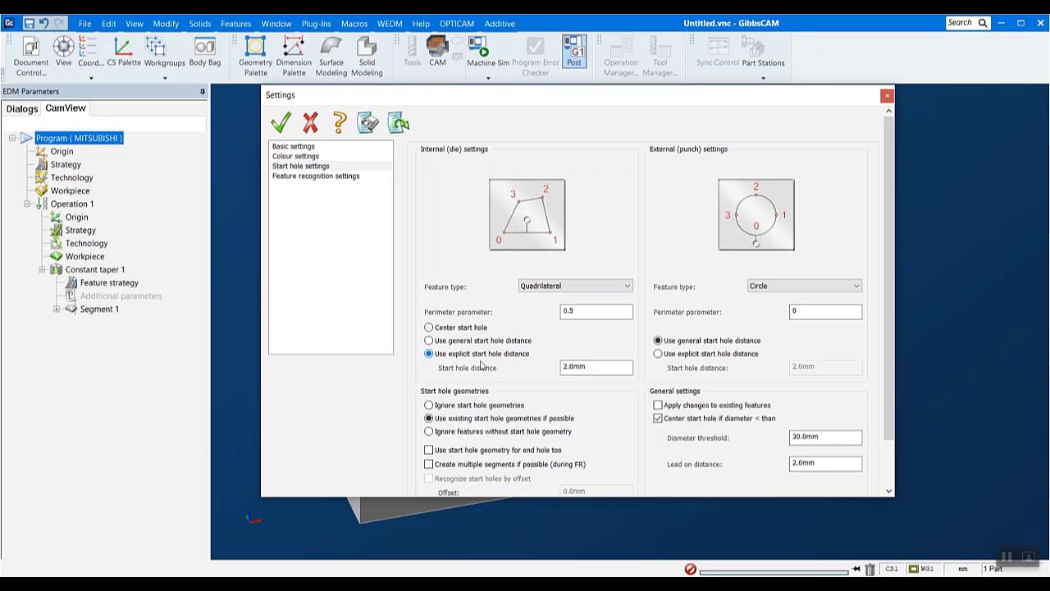
double_click(596, 368)
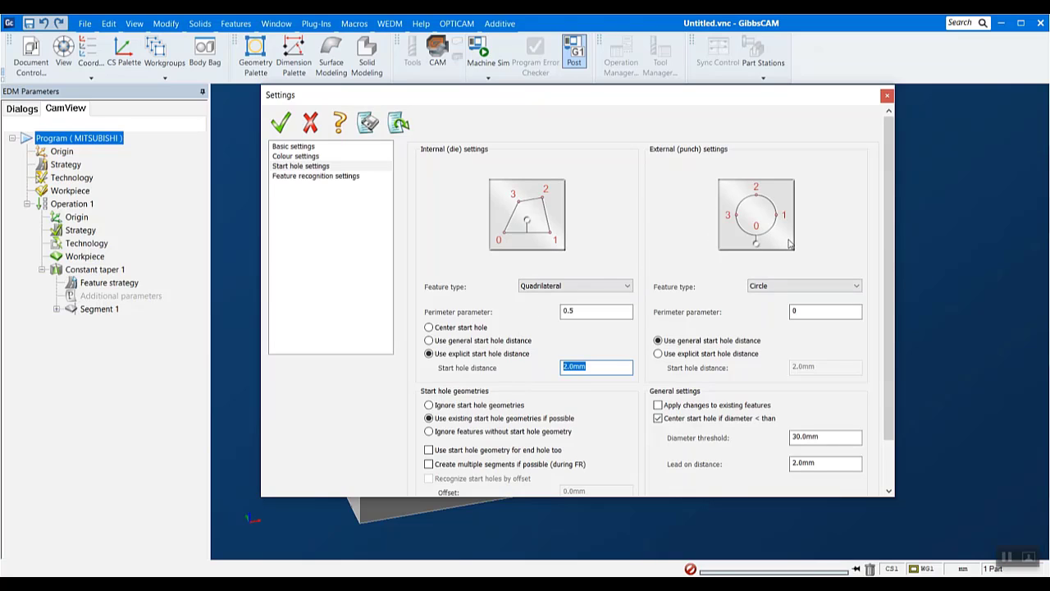
scroll(677, 345, down, 3)
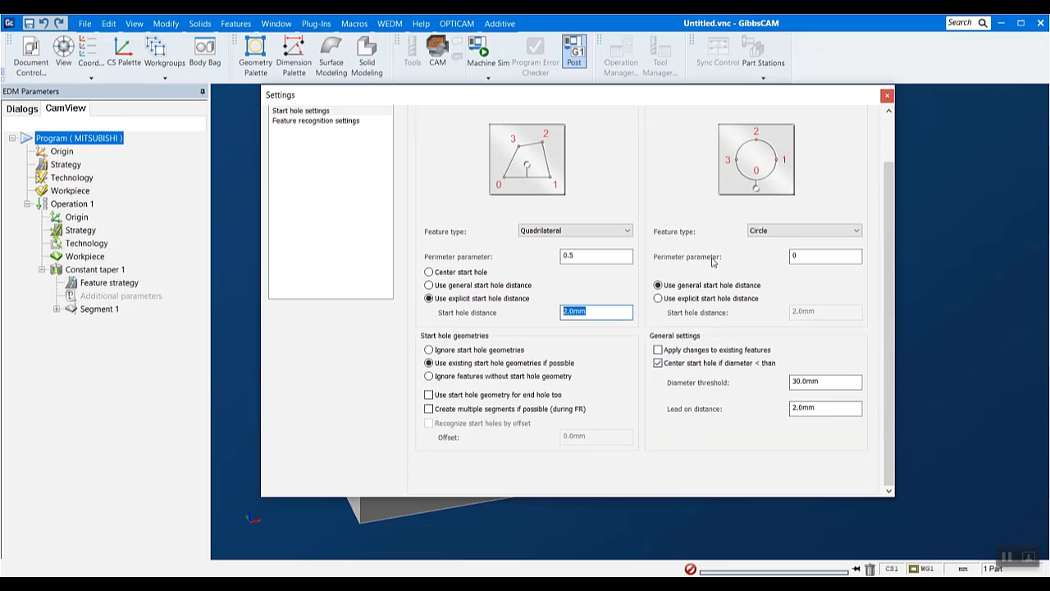
Look through the feature types available for the internal (die) and external (punch) start hole settings, keeping Quadrilateral and Circle
click(603, 234)
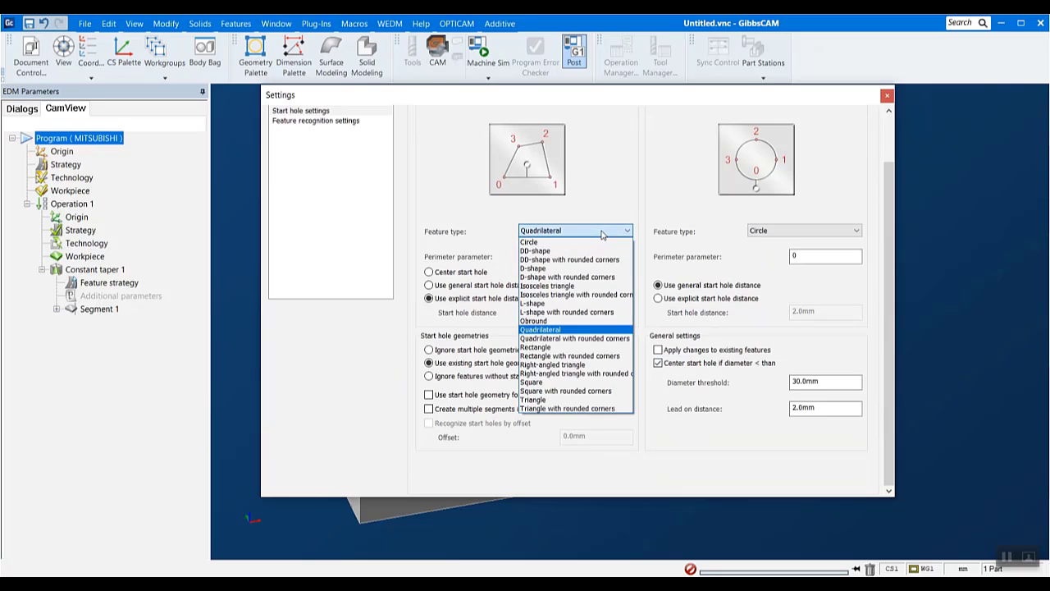
click(602, 233)
click(761, 234)
click(761, 237)
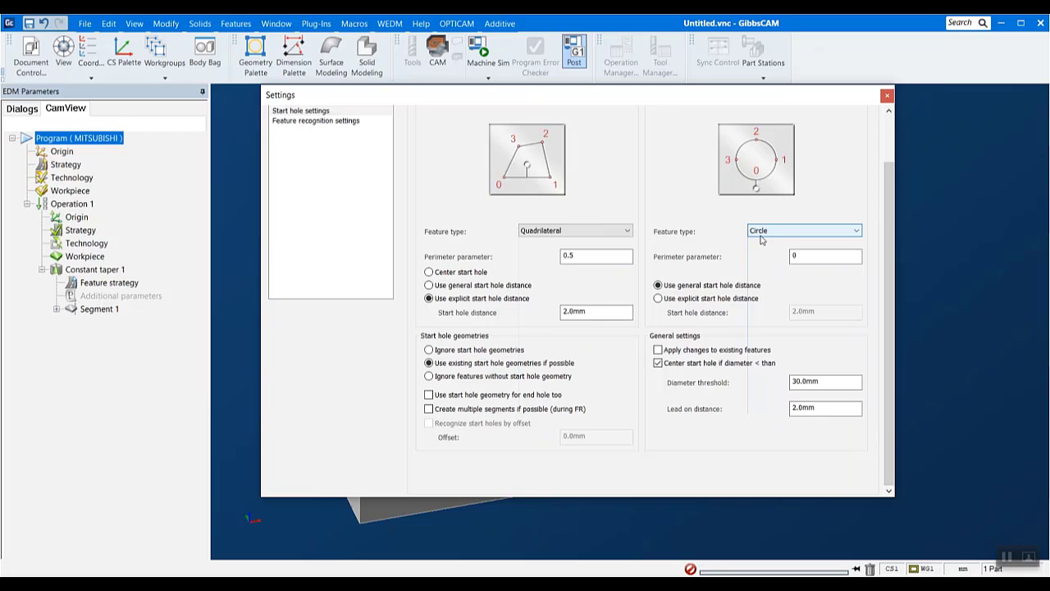
Open the feature recognition settings and try excluding the Four axis feature type from recognition
click(348, 122)
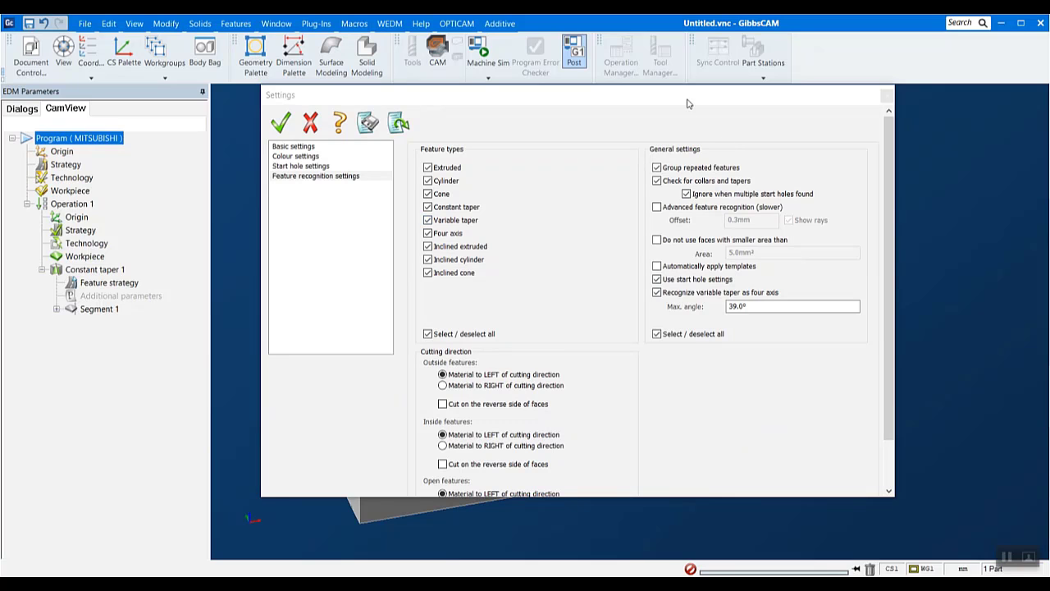
drag(689, 103, 732, 142)
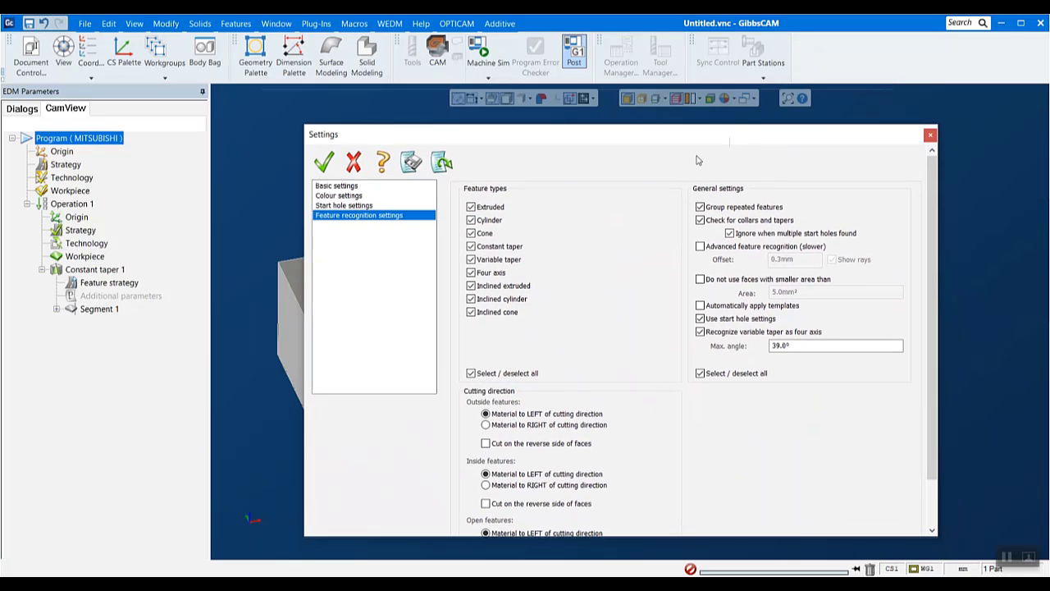
click(487, 273)
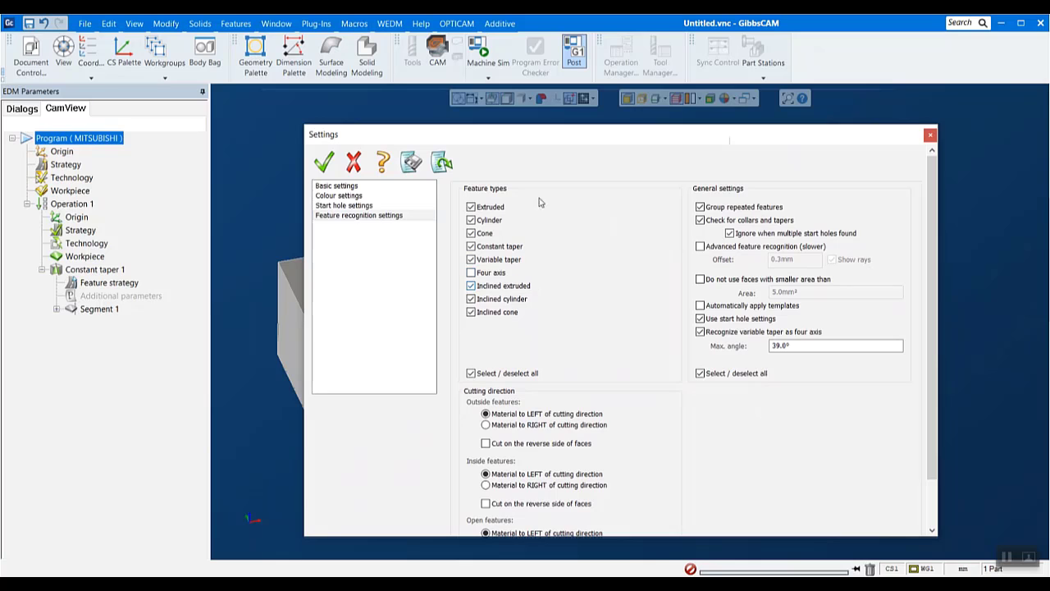
Look at the Feature recognition command among the OPTICAM operations, and close the Settings dialog without accepting it to view the part
drag(565, 143, 773, 237)
click(456, 23)
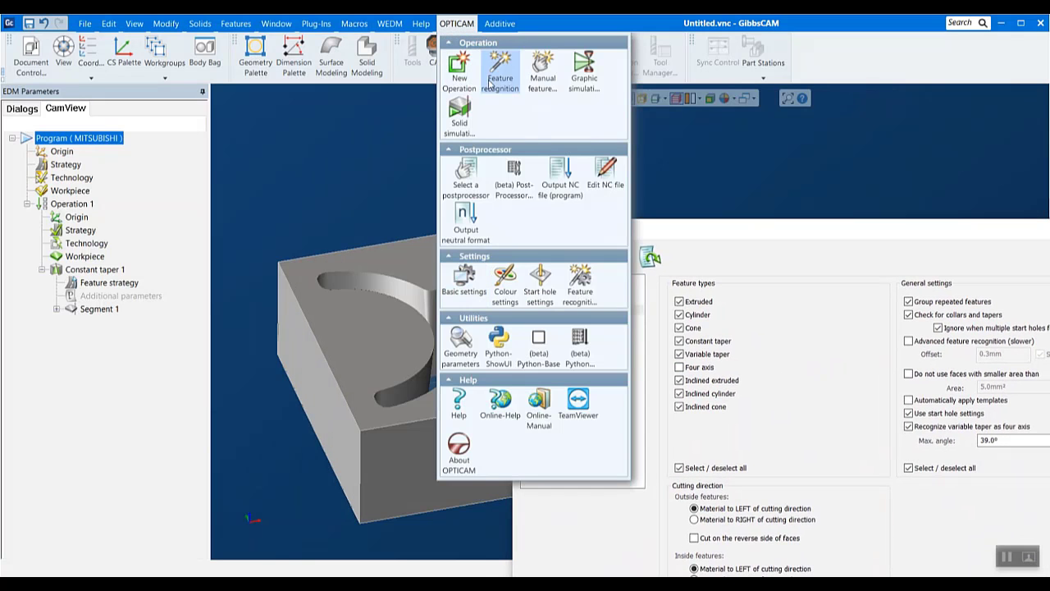
click(816, 234)
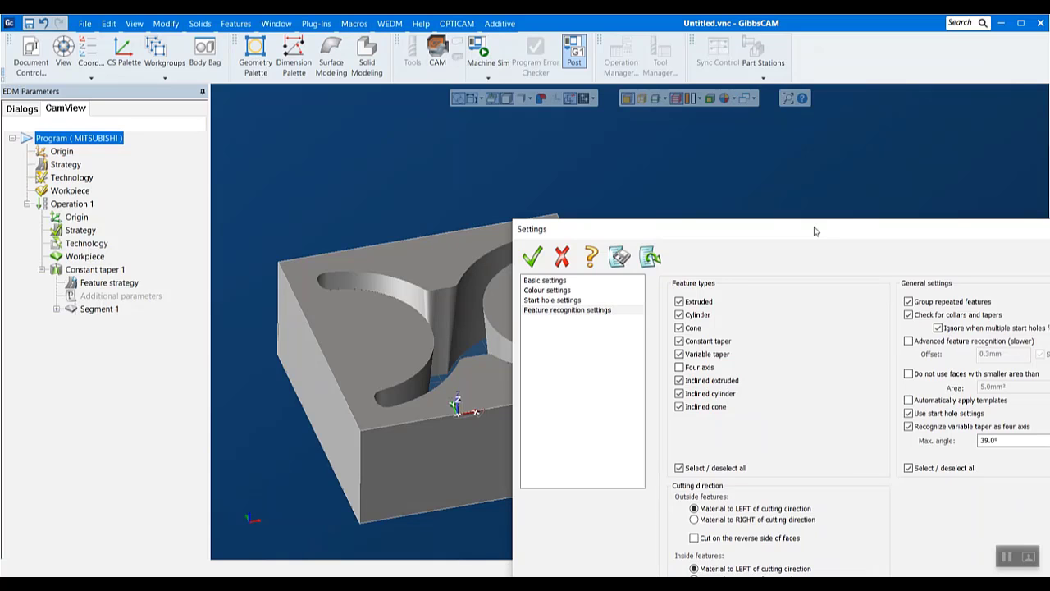
drag(814, 231, 590, 150)
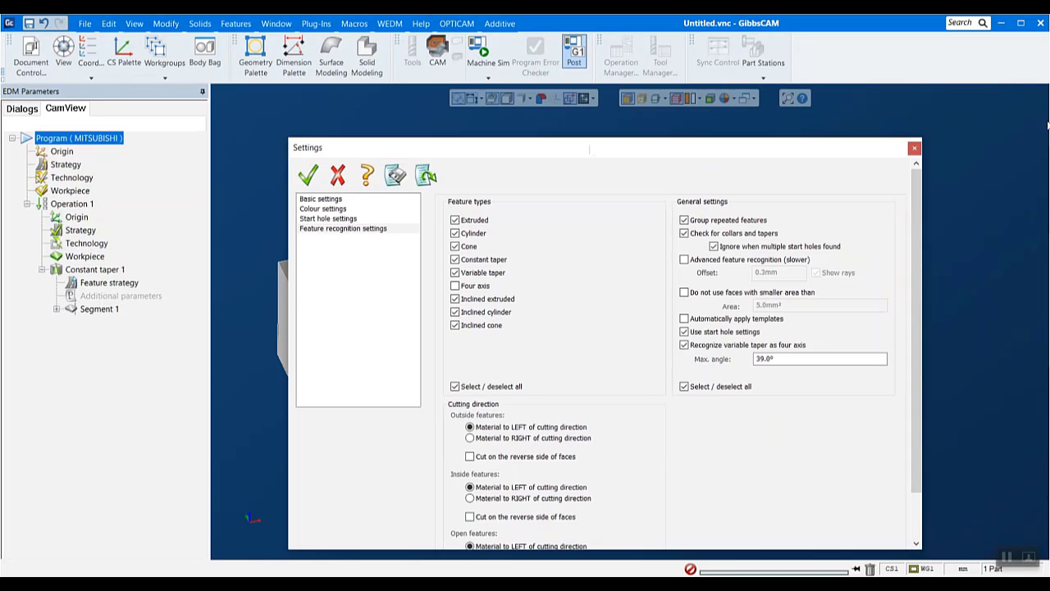
click(914, 150)
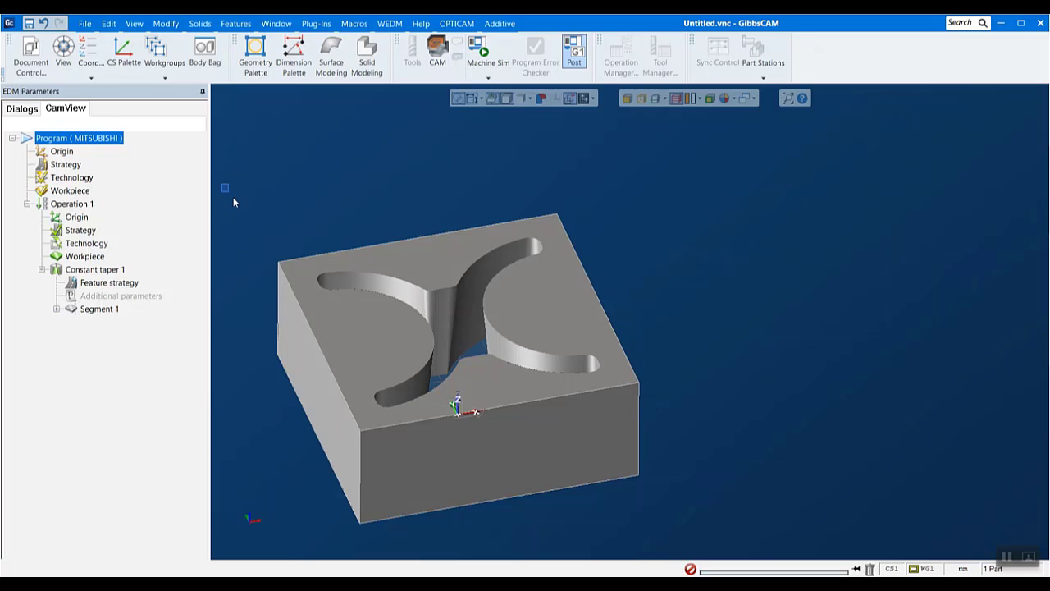
drag(225, 188, 725, 558)
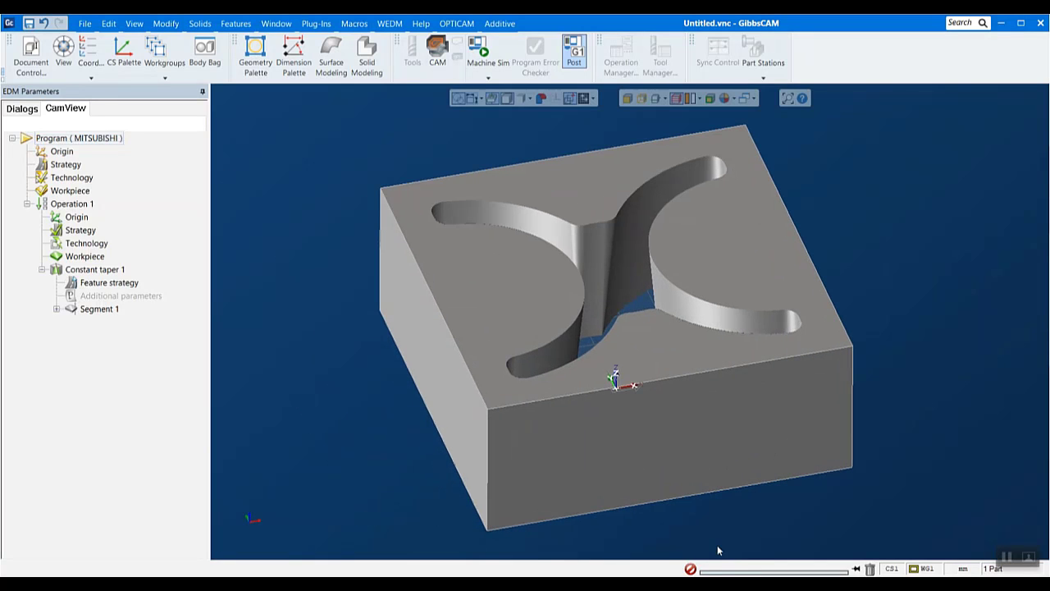